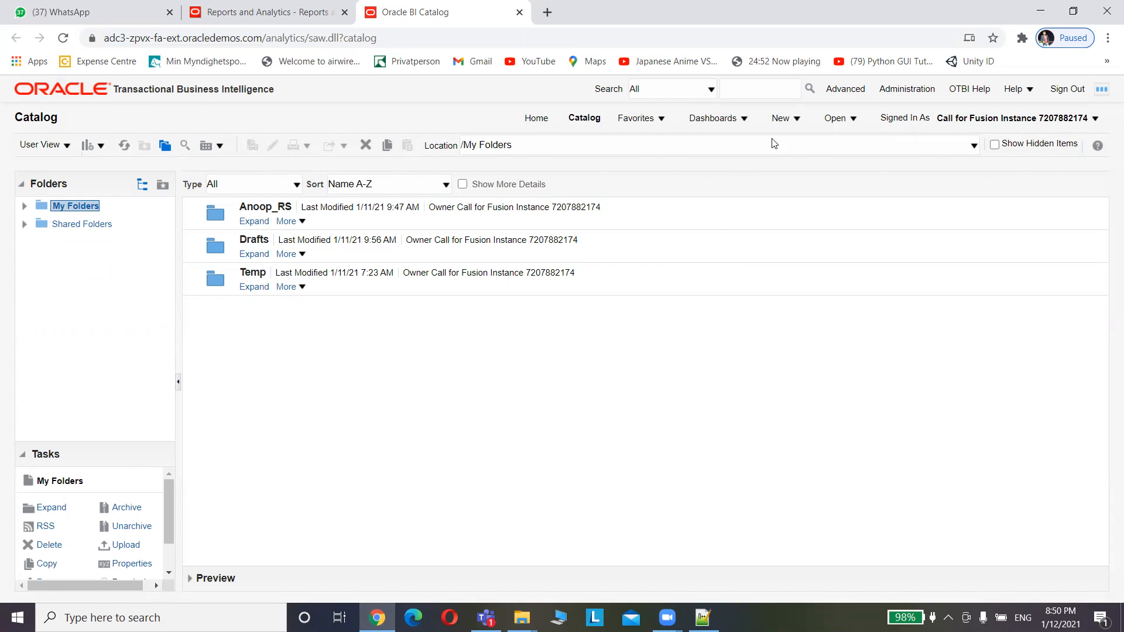
From the My Folders catalog view, open the New menu of items to create
left_click(784, 122)
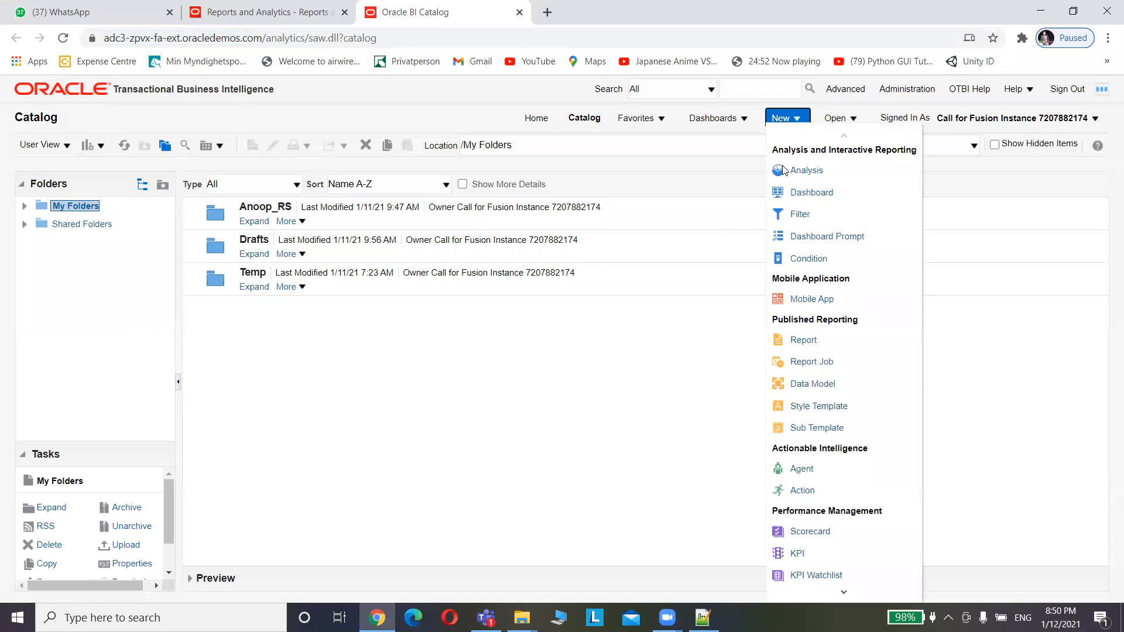
Create a new Data Model from the Published Reporting section of the New menu
left_click(813, 385)
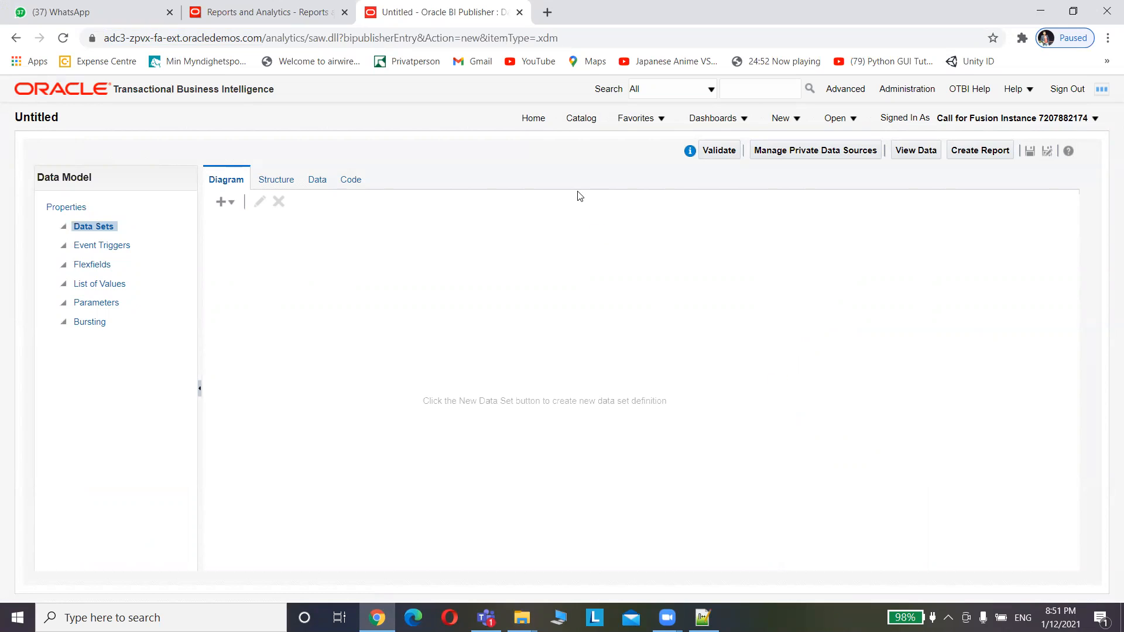
left_click(225, 205)
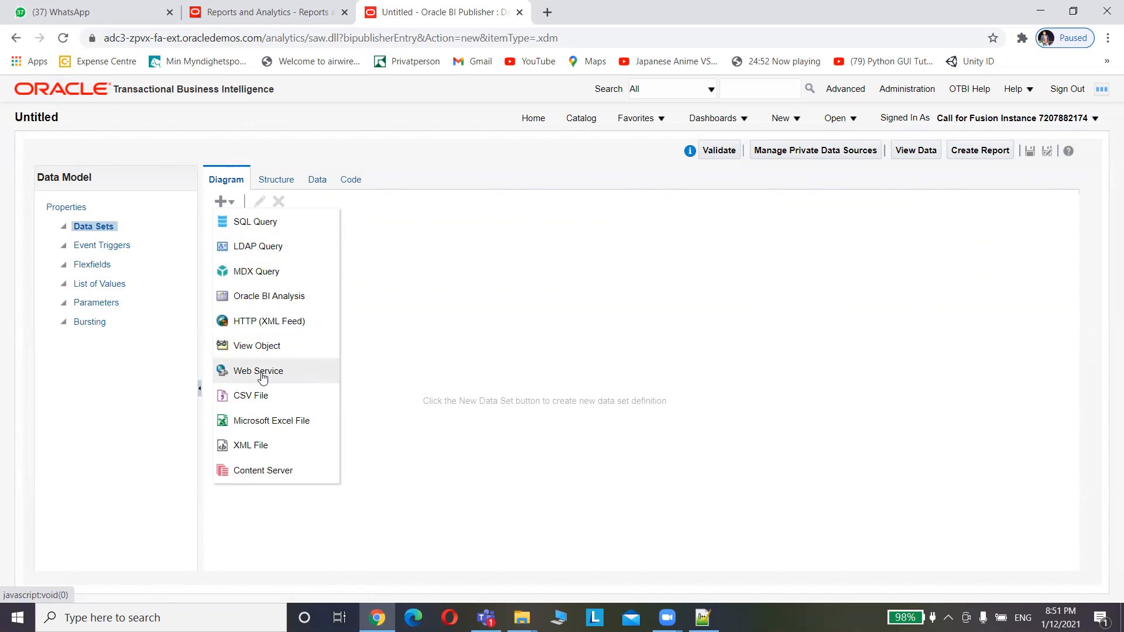
Choose SQL Query as the type for the new data set
left_click(257, 228)
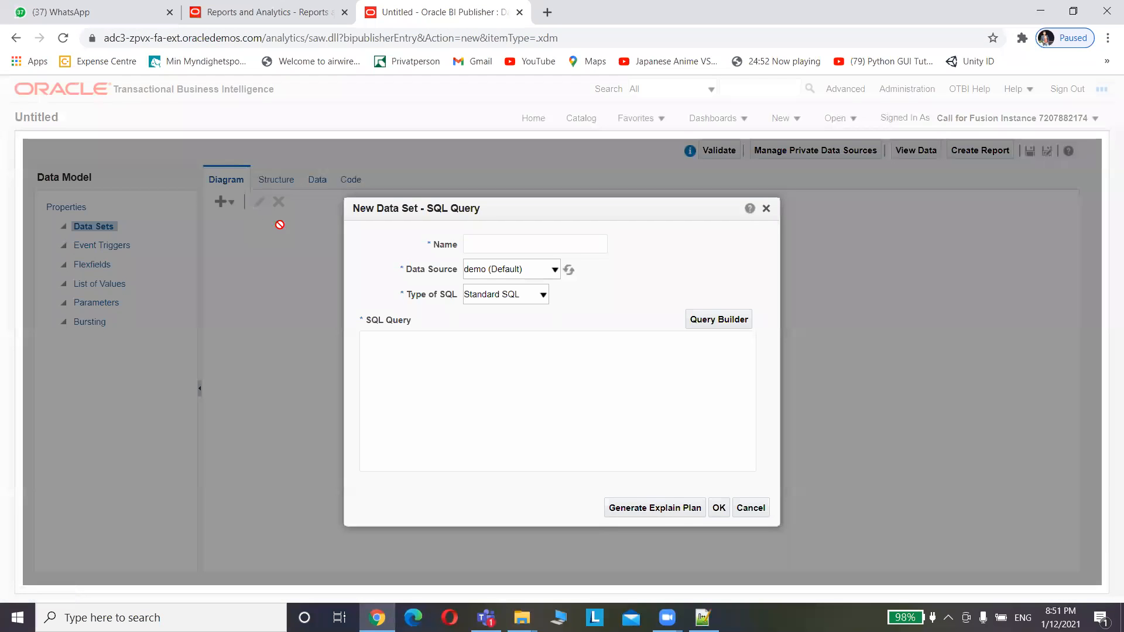
Name the data set XXtest, using data source ApplicationDB_FSCM and Standard SQL
left_click(496, 247)
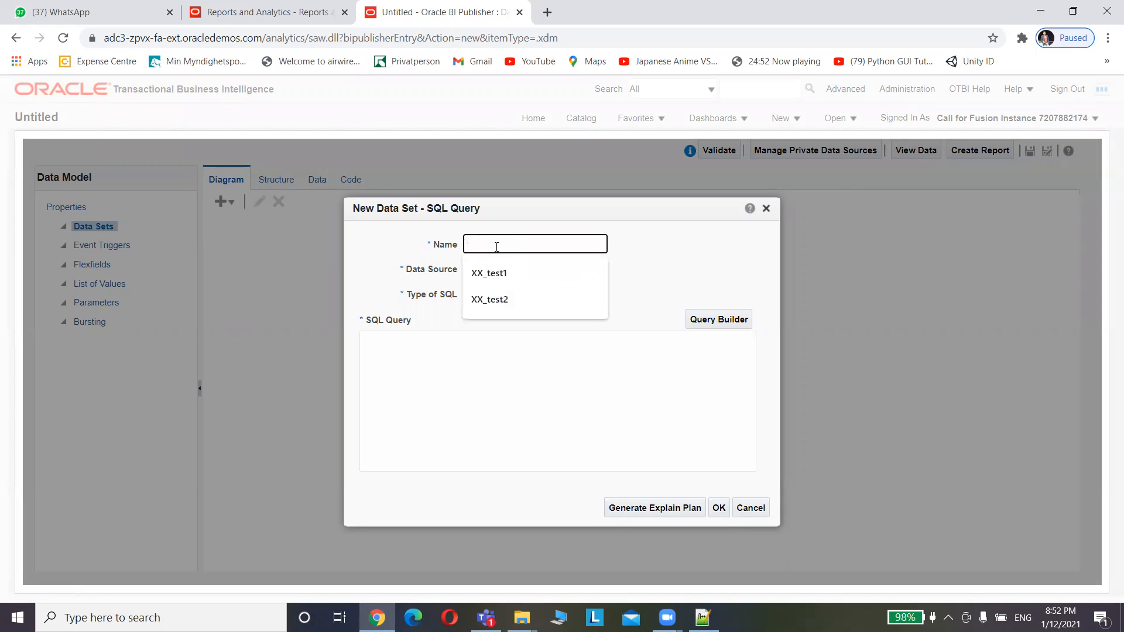
type("XXtenst")
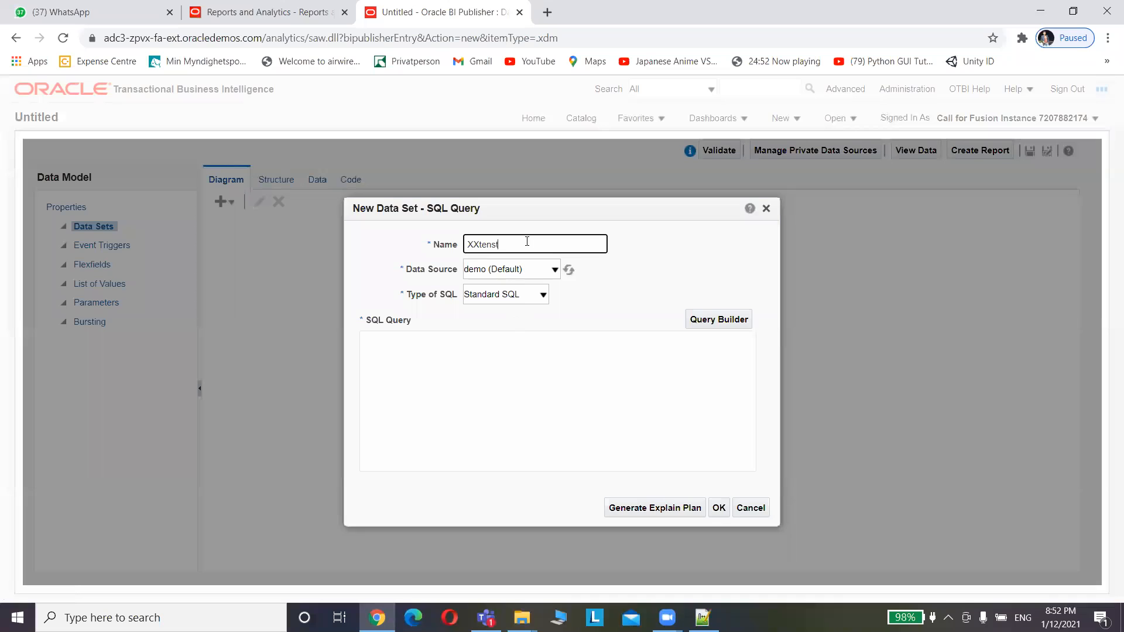
key("BackSpace")
key("BackSpace")
type("st")
left_click(502, 273)
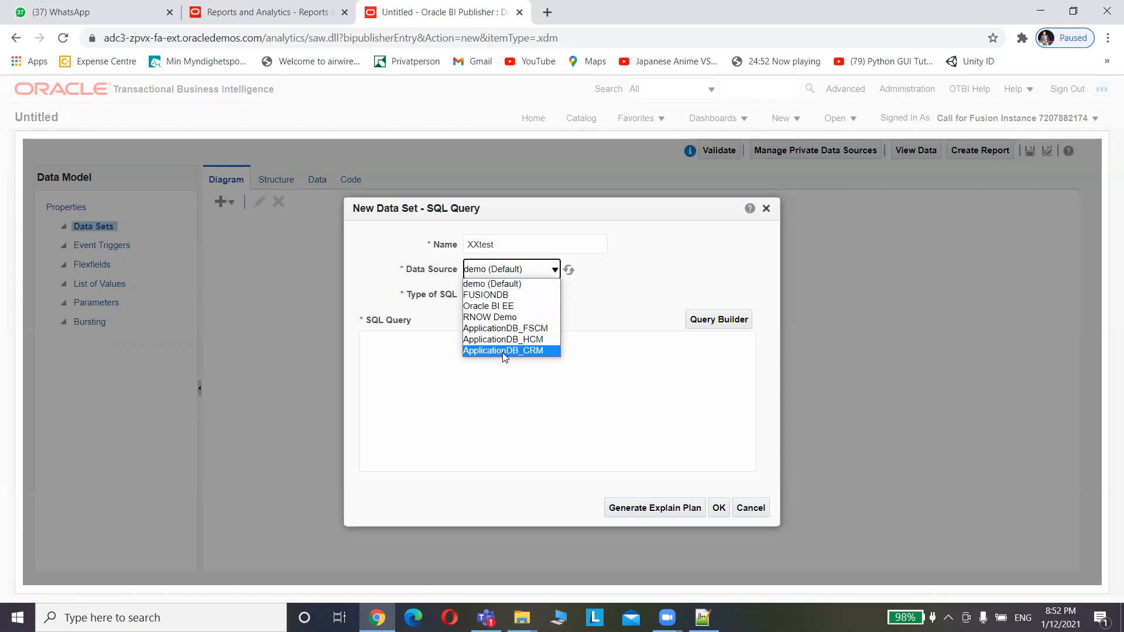
left_click(531, 332)
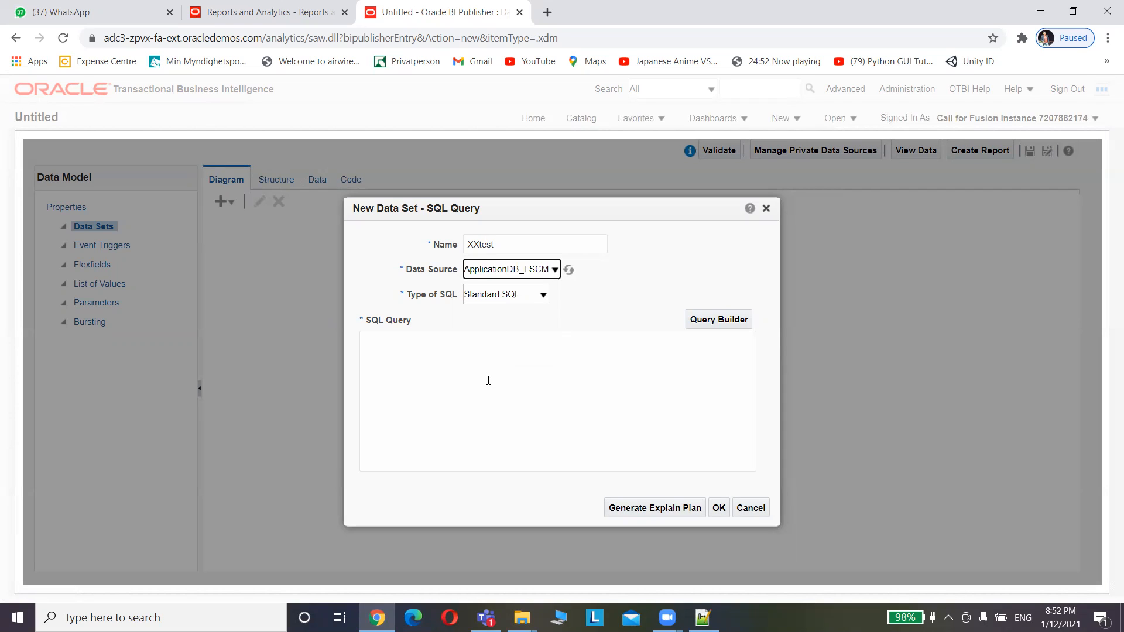
left_click(517, 297)
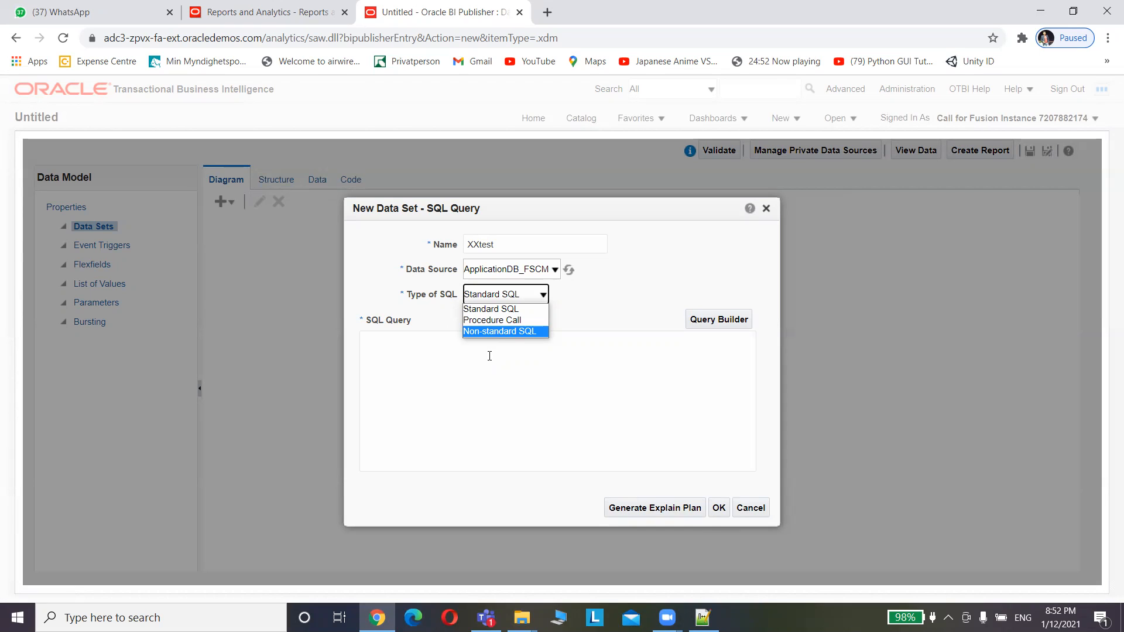
left_click(492, 308)
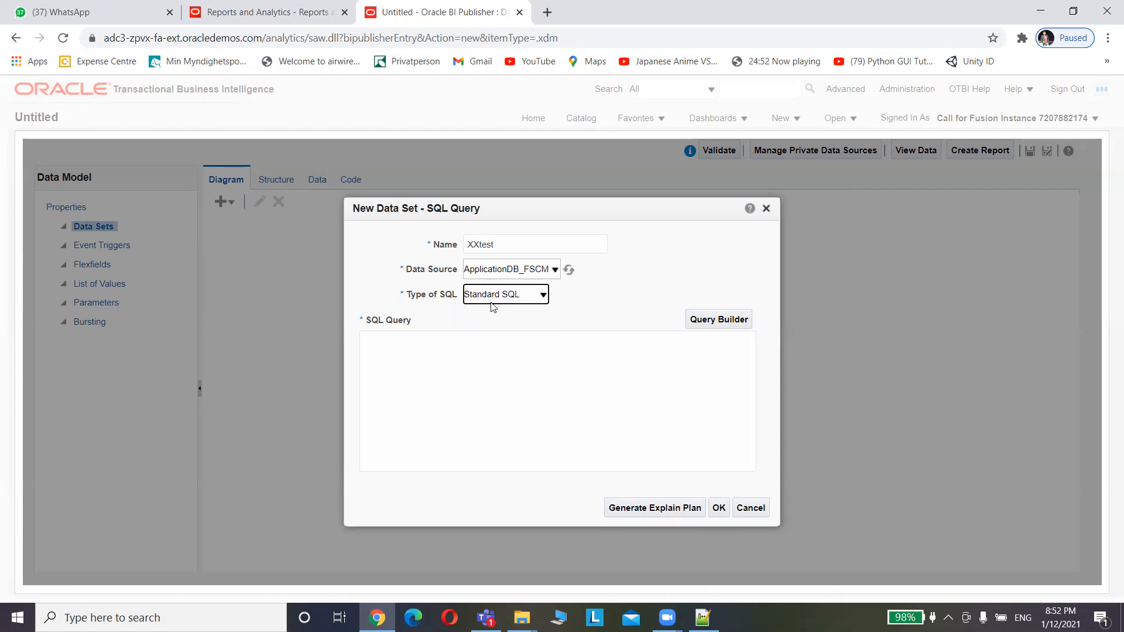
left_click(458, 364)
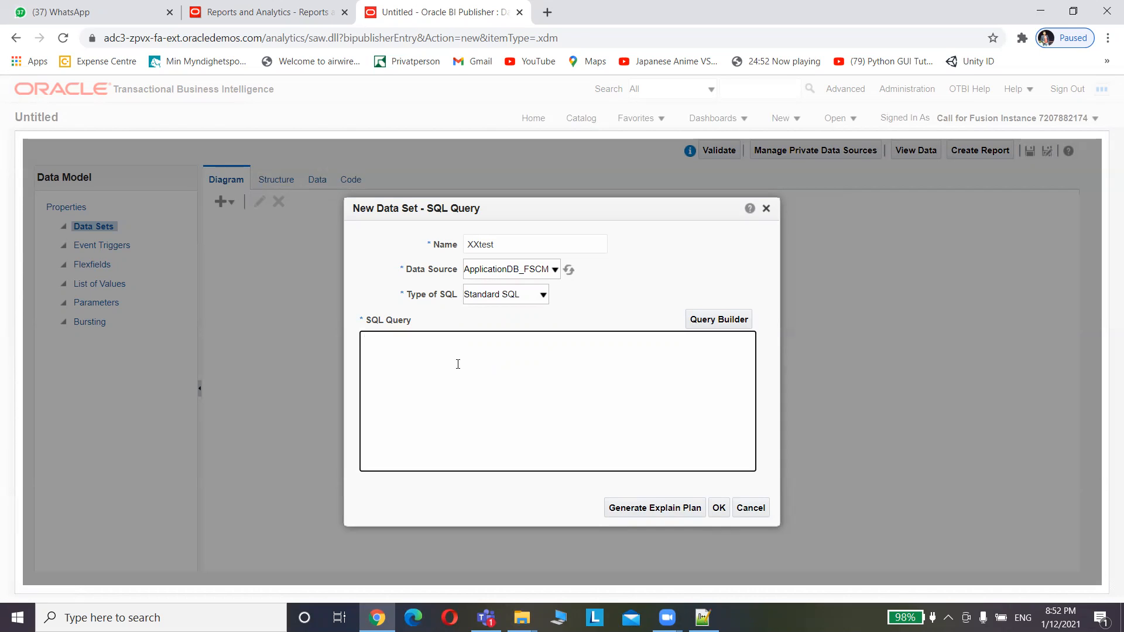
Enter the query 'Select * from PO_HEADERS_ALL' and save the data set
type("Select")
type("frp")
key("BackSpace")
type("om PO_HEADERS_ALL")
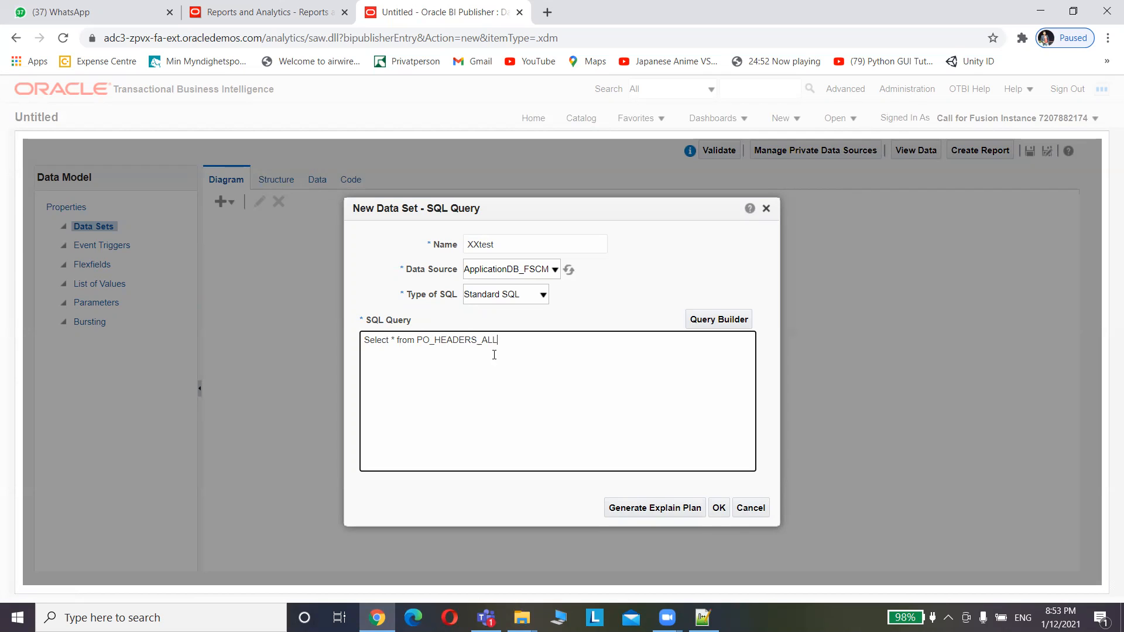
left_click(719, 508)
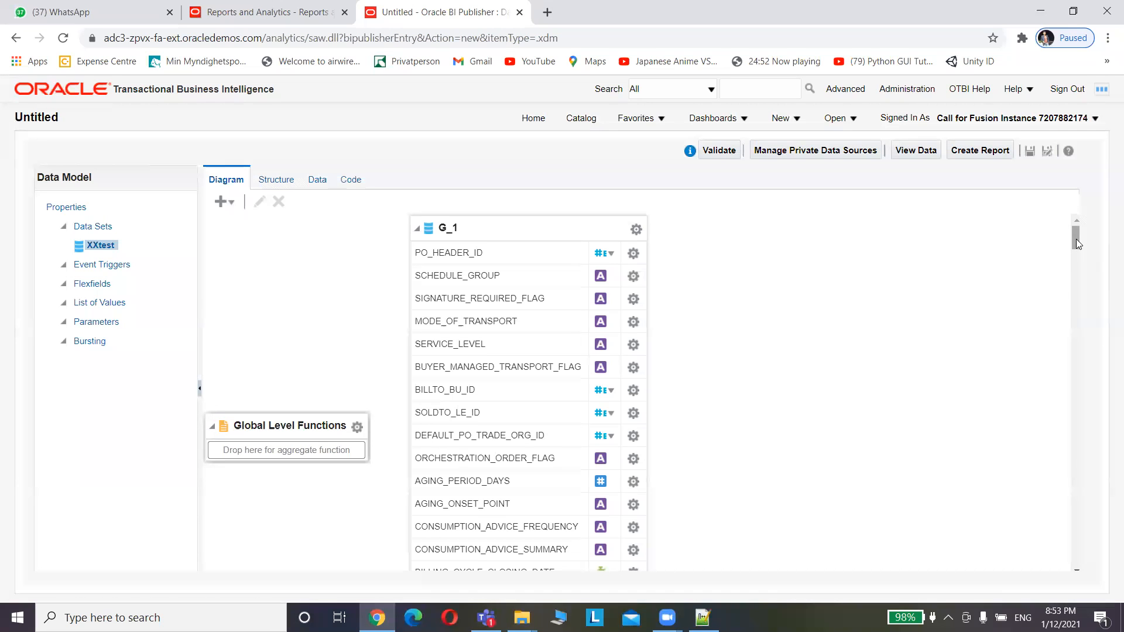
Review the XXtest data set's XML structure, then move to the Data preview
left_click_drag(1076, 239, 1076, 240)
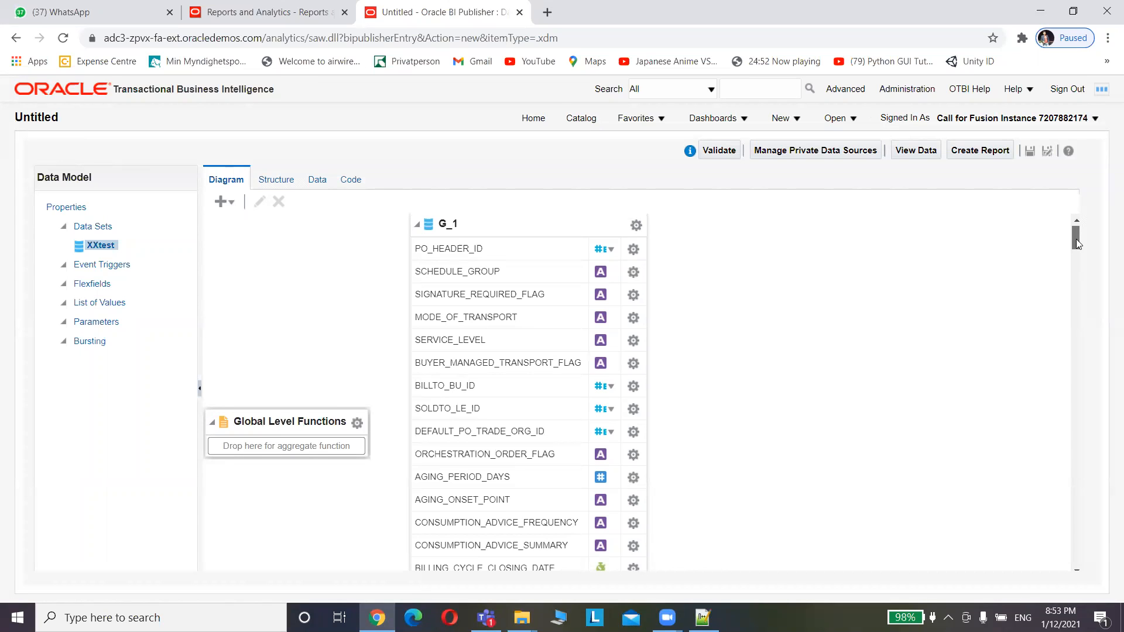
left_click_drag(1077, 238, 1072, 233)
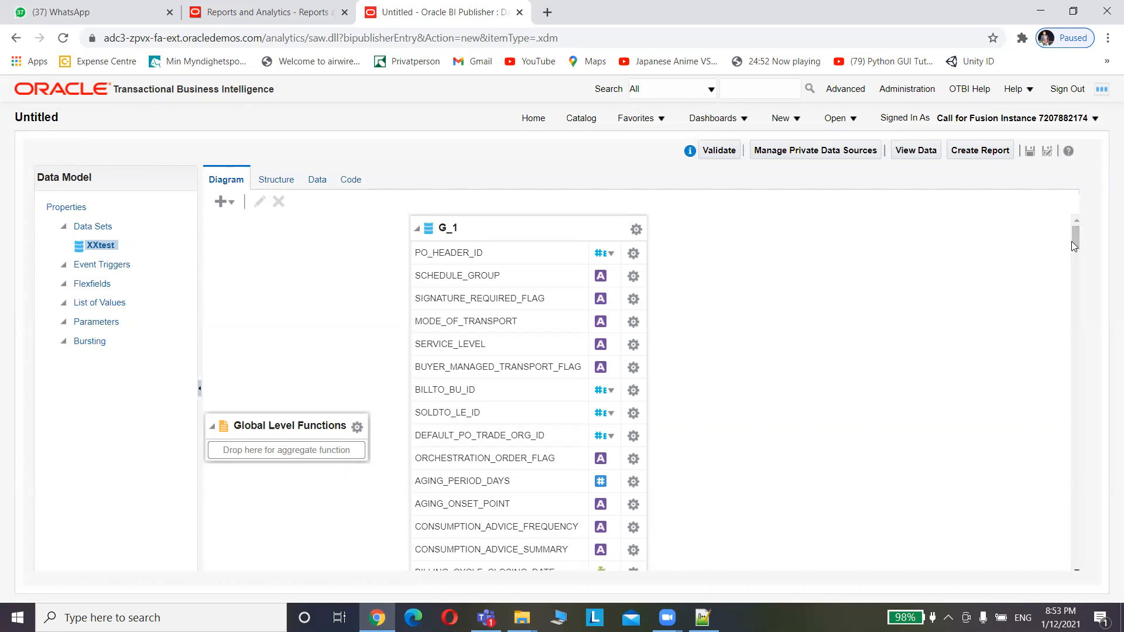
left_click_drag(1074, 236, 1070, 210)
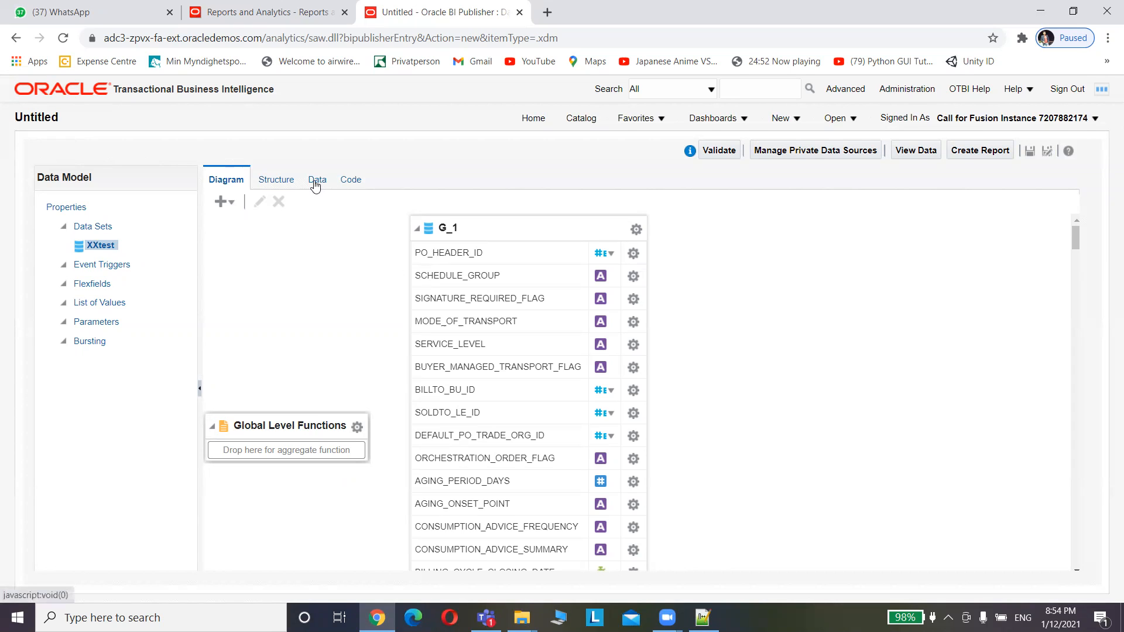
left_click(280, 185)
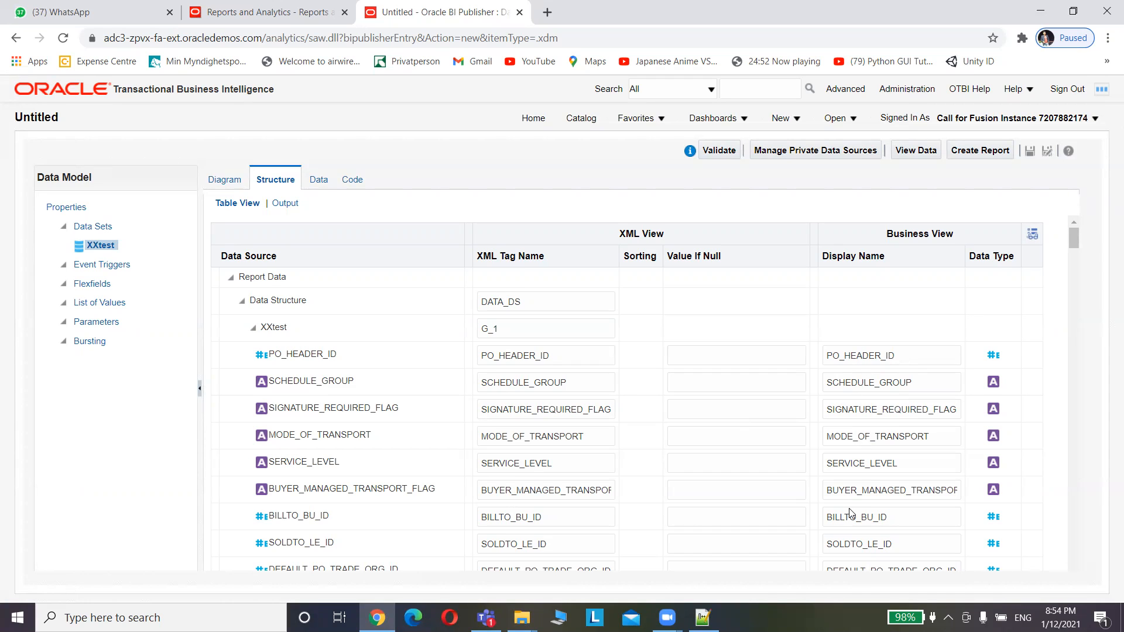
left_click(319, 184)
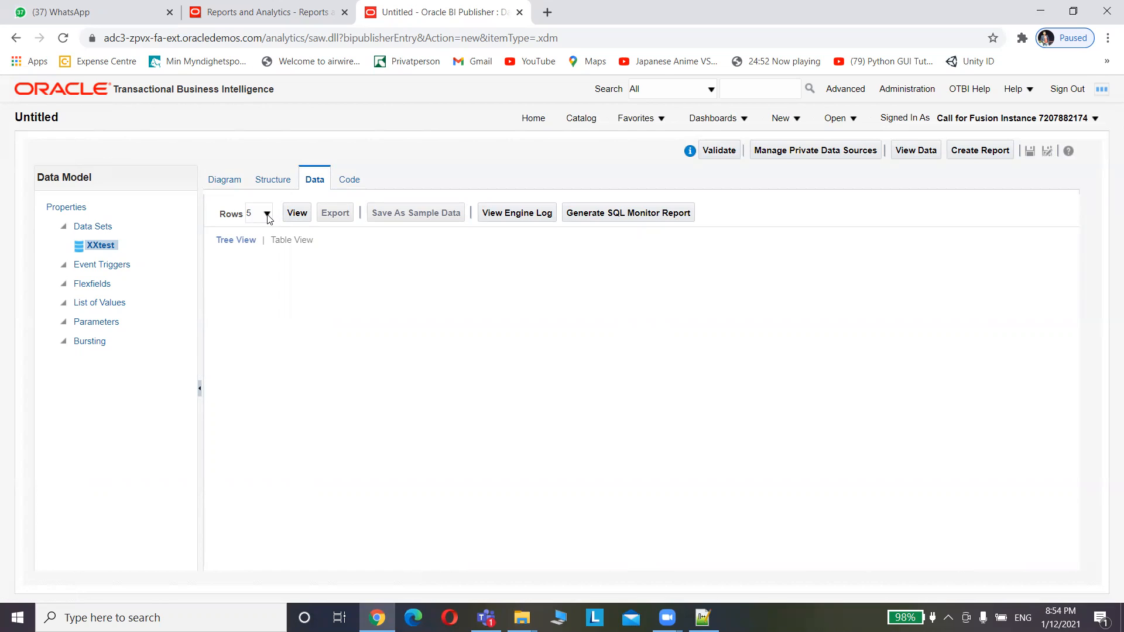
Preview 10 rows of PO header data and display them as a table
left_click(267, 215)
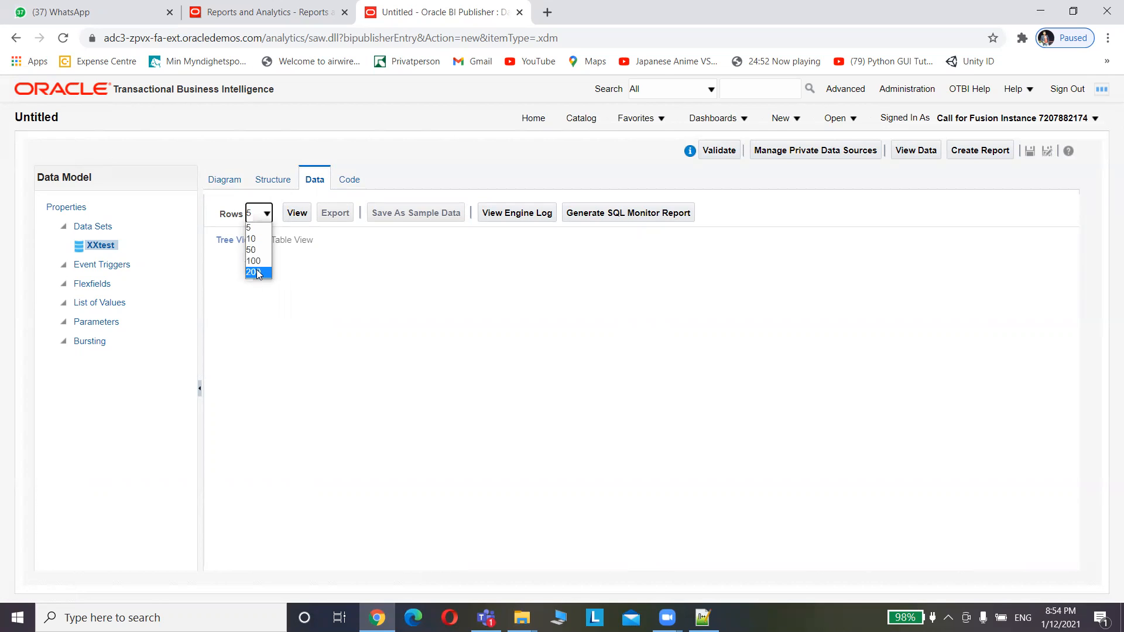
left_click(252, 238)
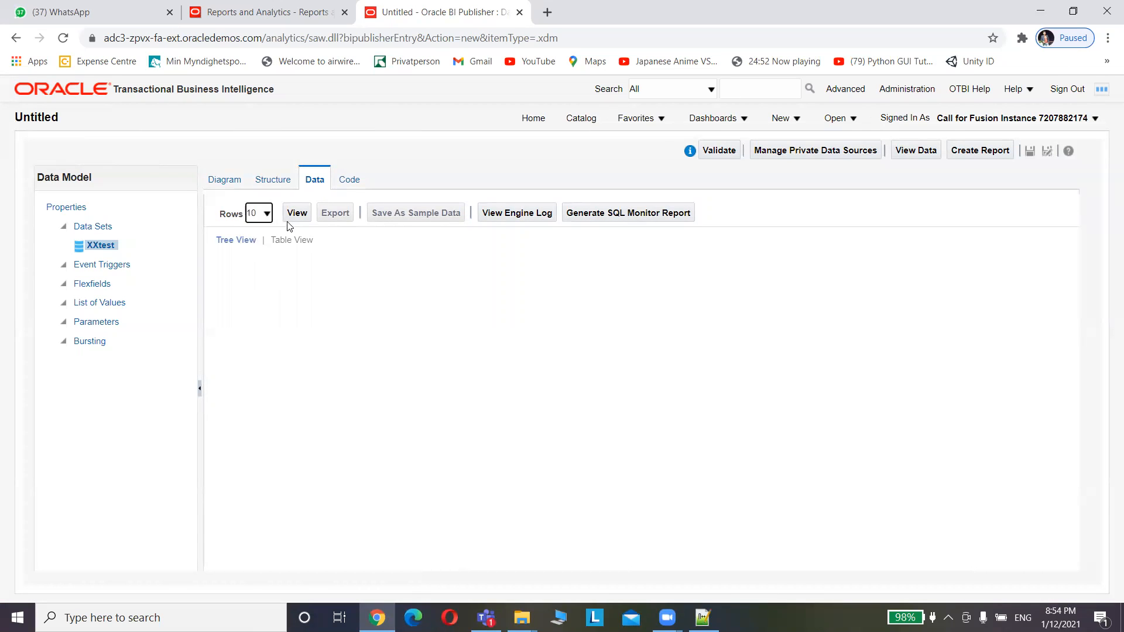
left_click(298, 214)
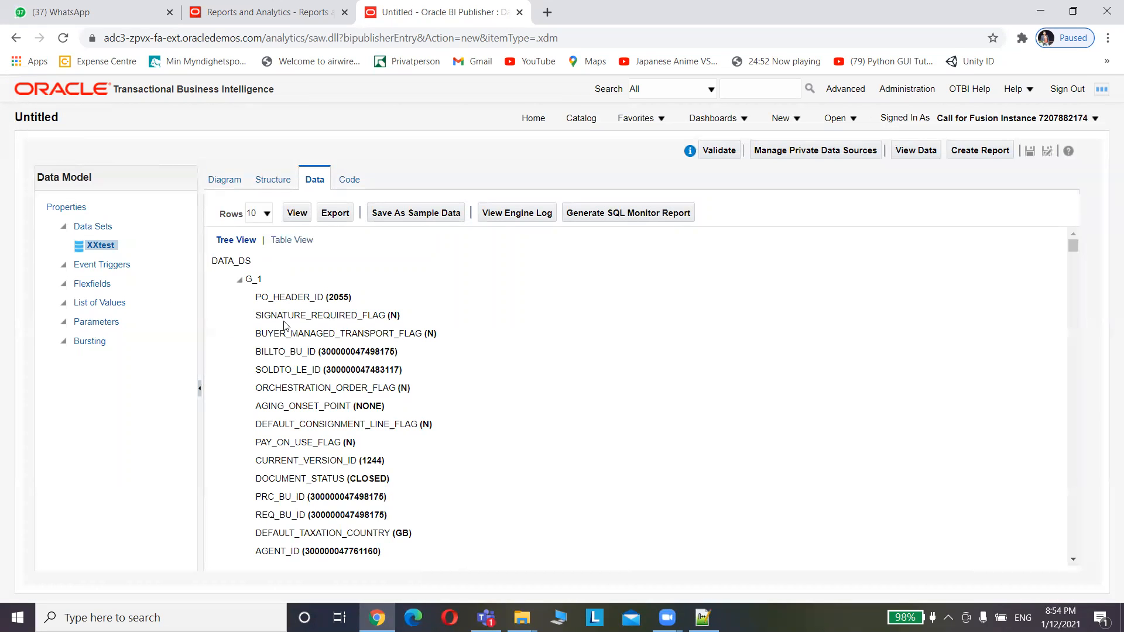
left_click(295, 240)
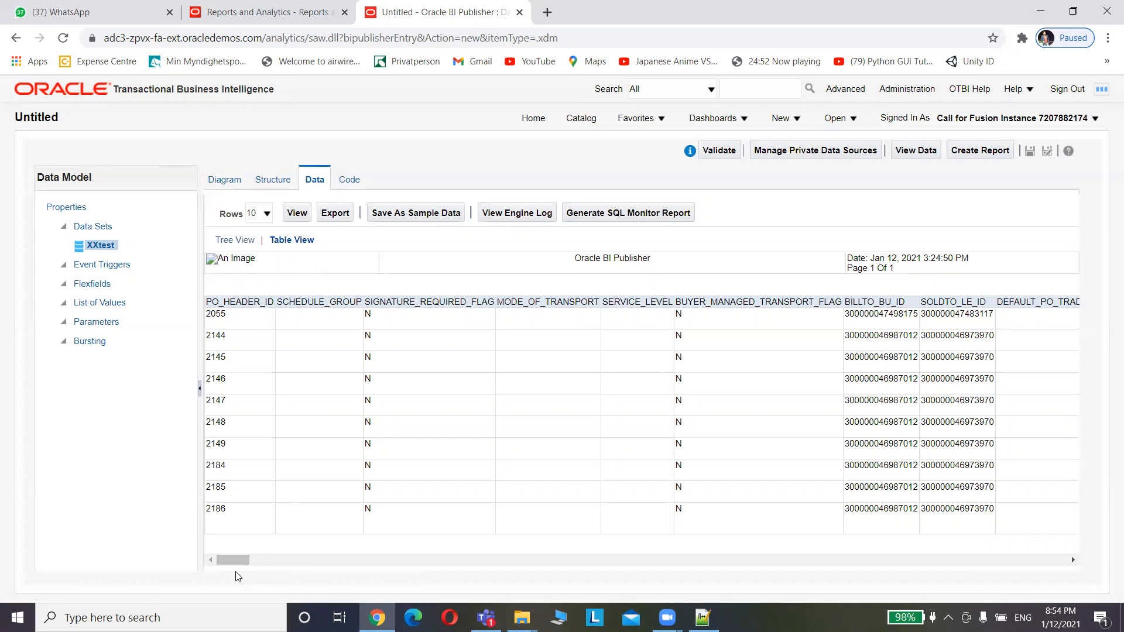
Scroll through the 10-row PO preview and save it as the data model's sample data
left_click_drag(237, 566, 330, 599)
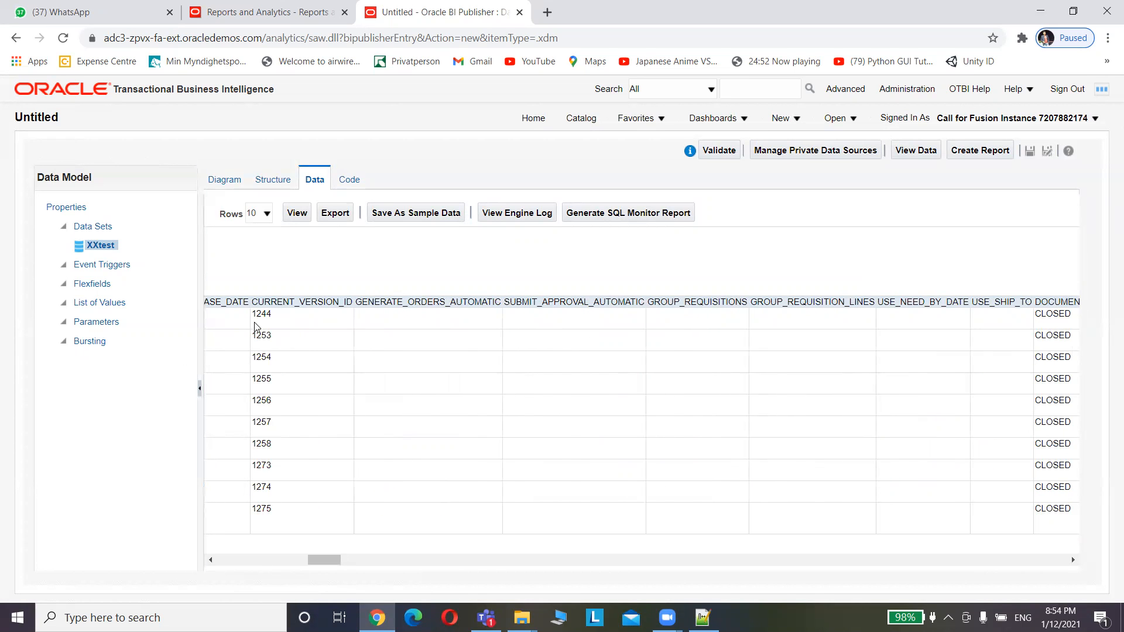
right_click(332, 564)
left_click_drag(332, 563, 345, 562)
scroll(344, 562, "right", 15)
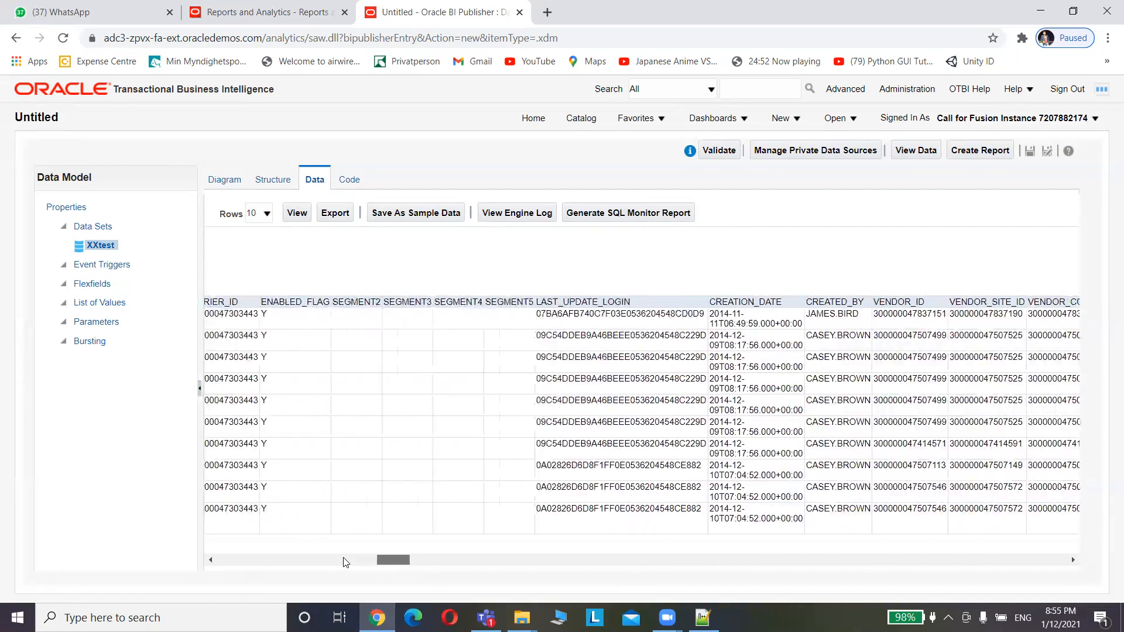
scroll(345, 562, "right", 10)
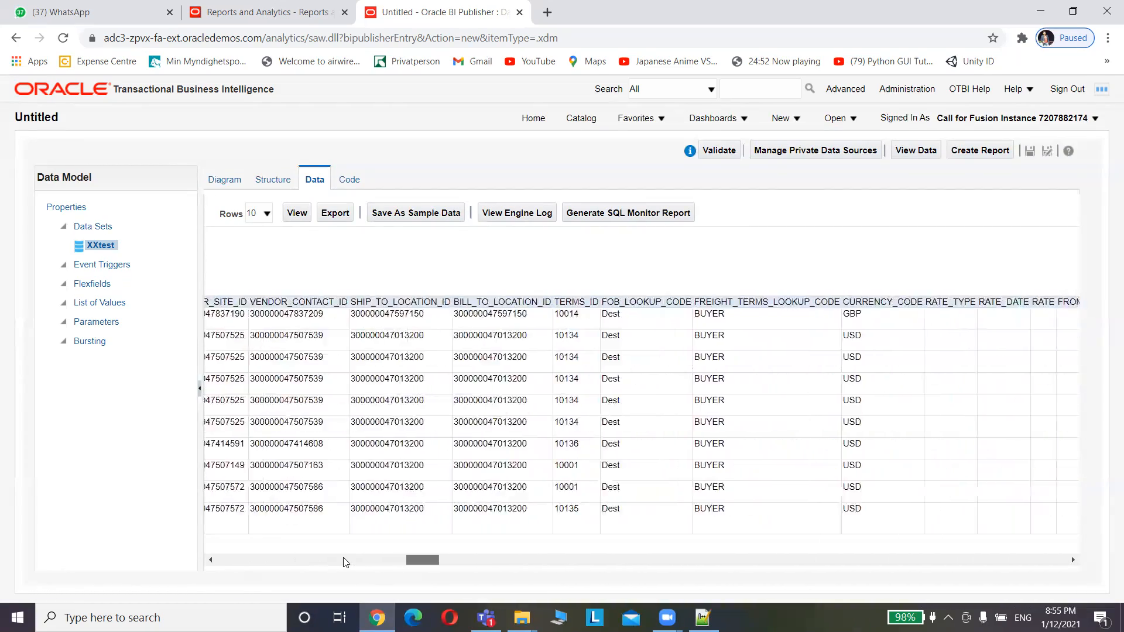
scroll(345, 562, "left", 2)
scroll(346, 562, "left", 5)
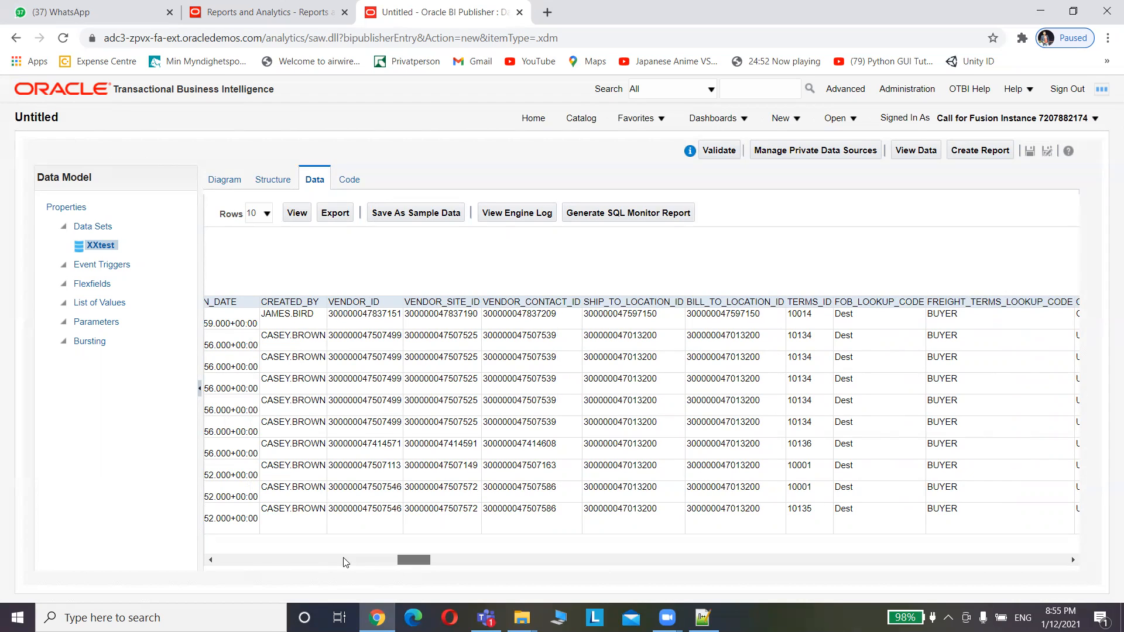
scroll(345, 562, "right", 5)
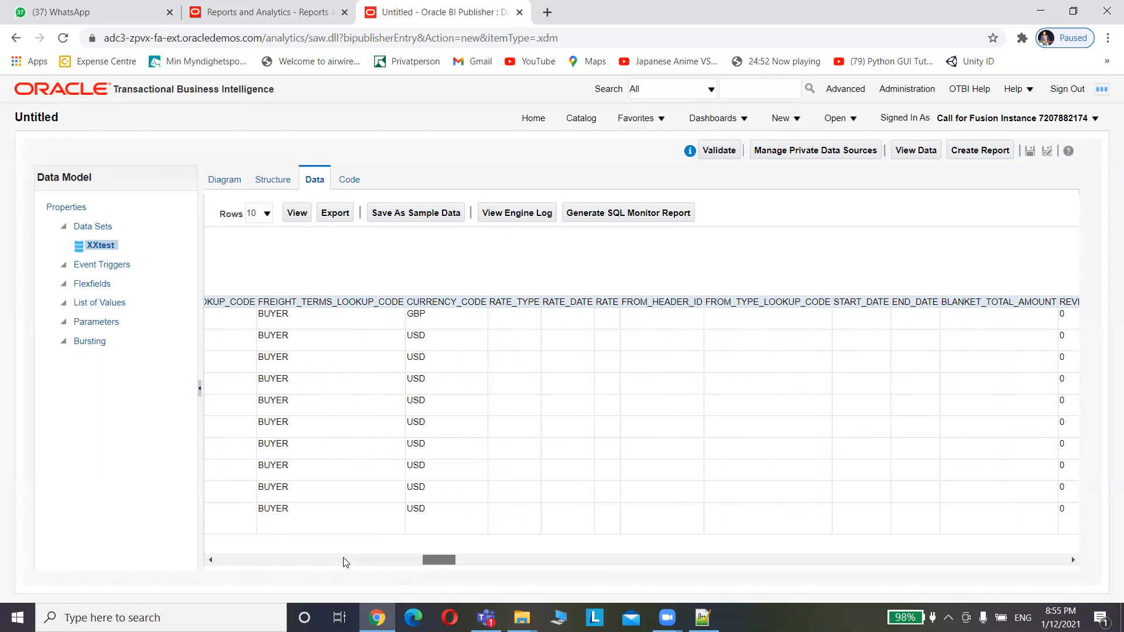
scroll(345, 562, "right", 5)
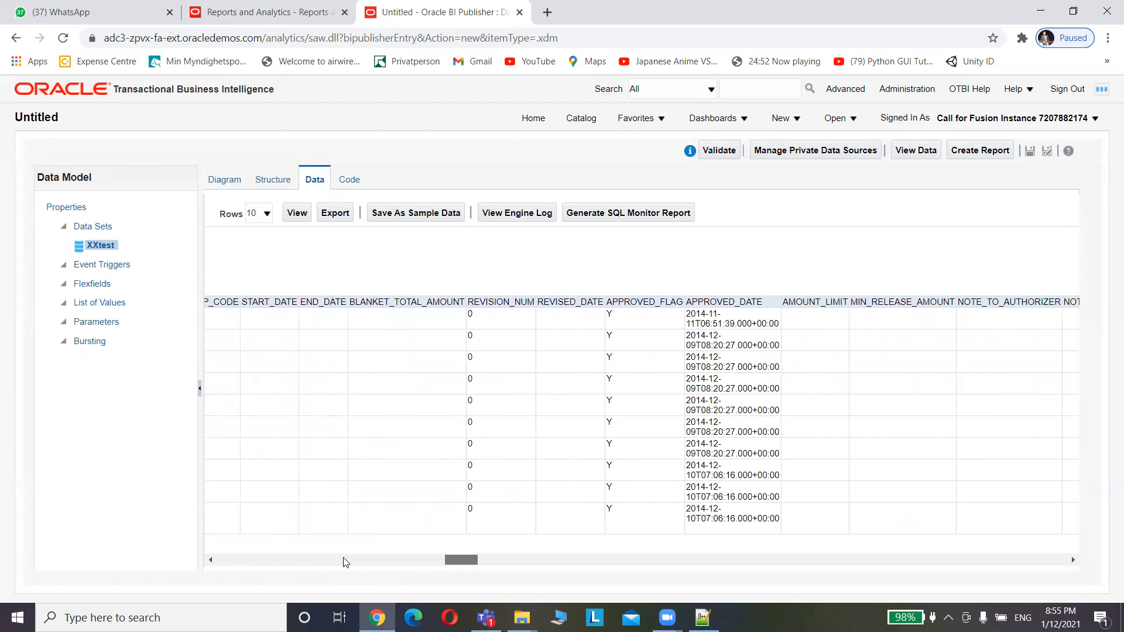
scroll(345, 563, "right", 3)
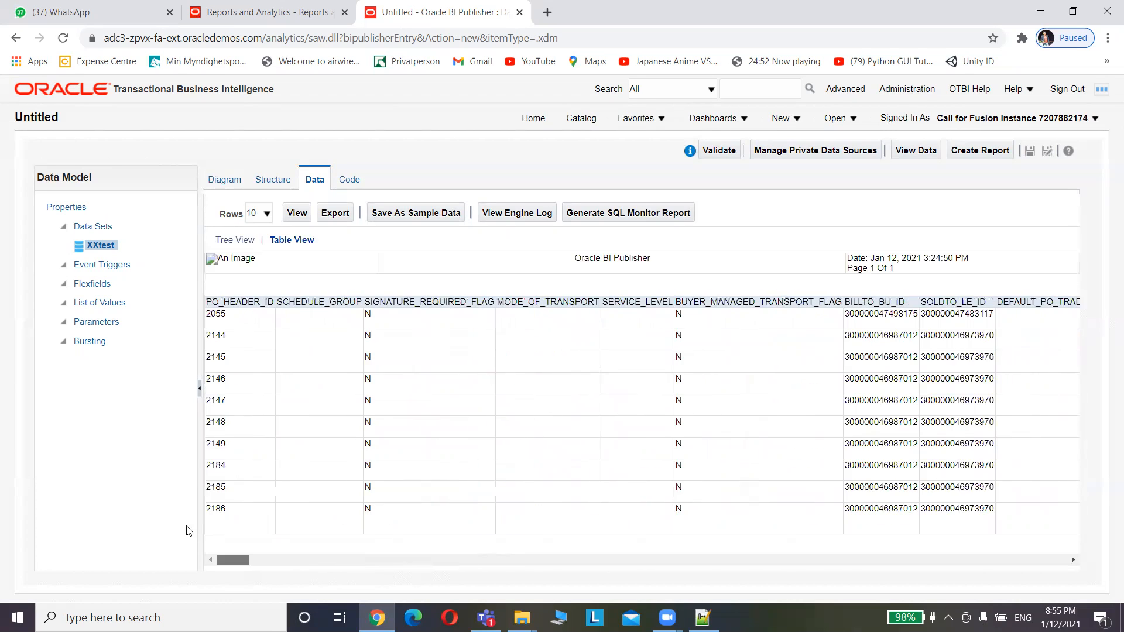
left_click(417, 215)
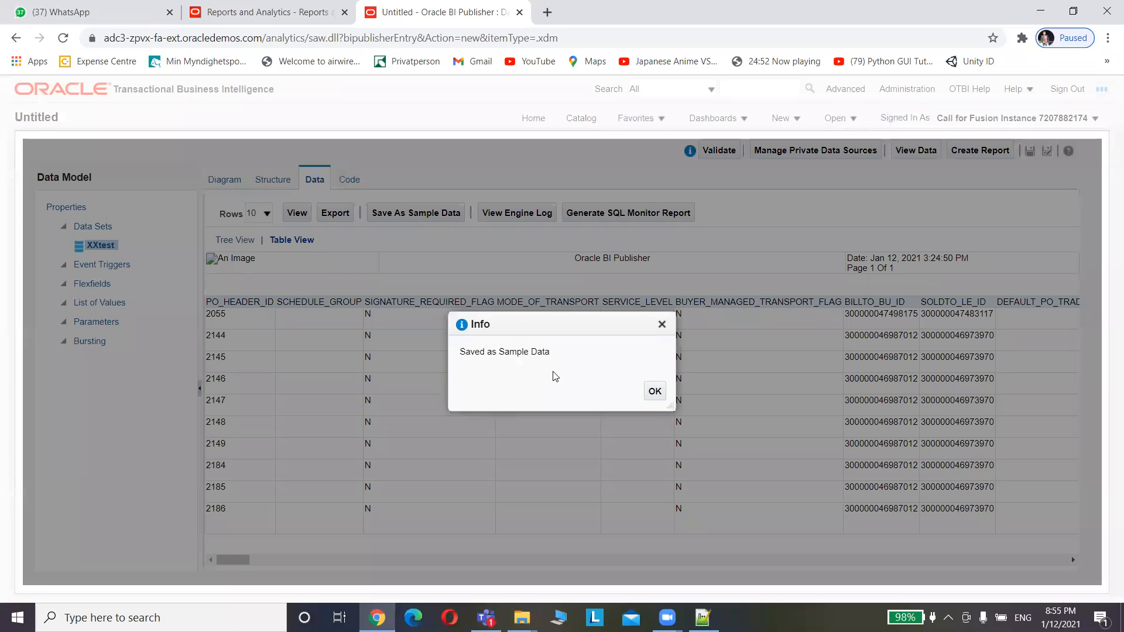
left_click(655, 392)
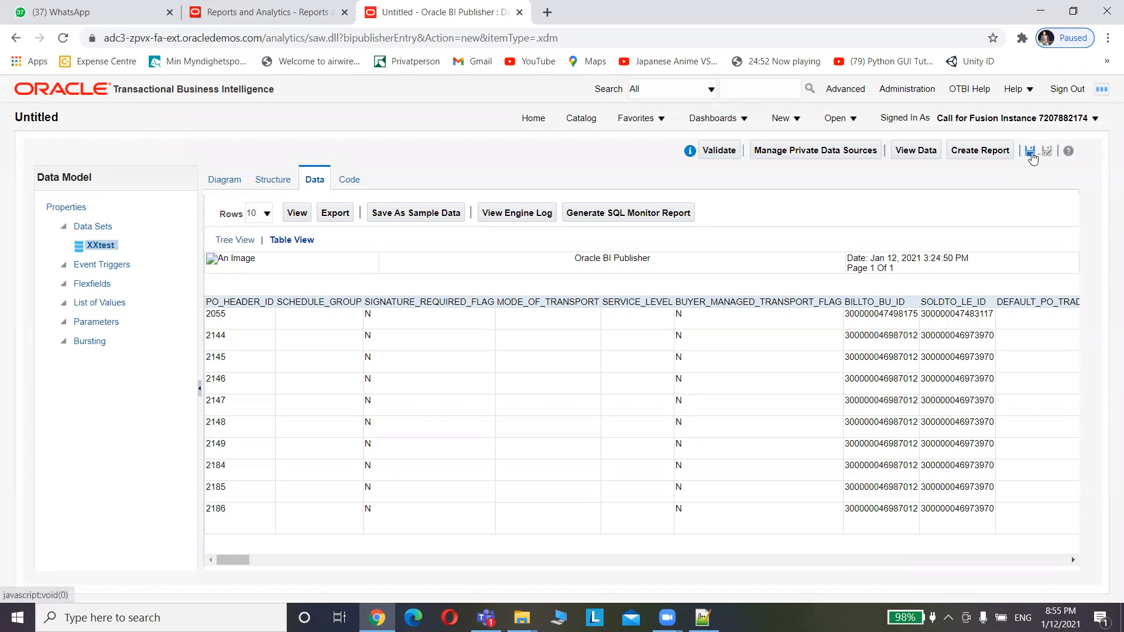
Create a new folder named XXTEST under My Folders in the save dialog
left_click(1031, 153)
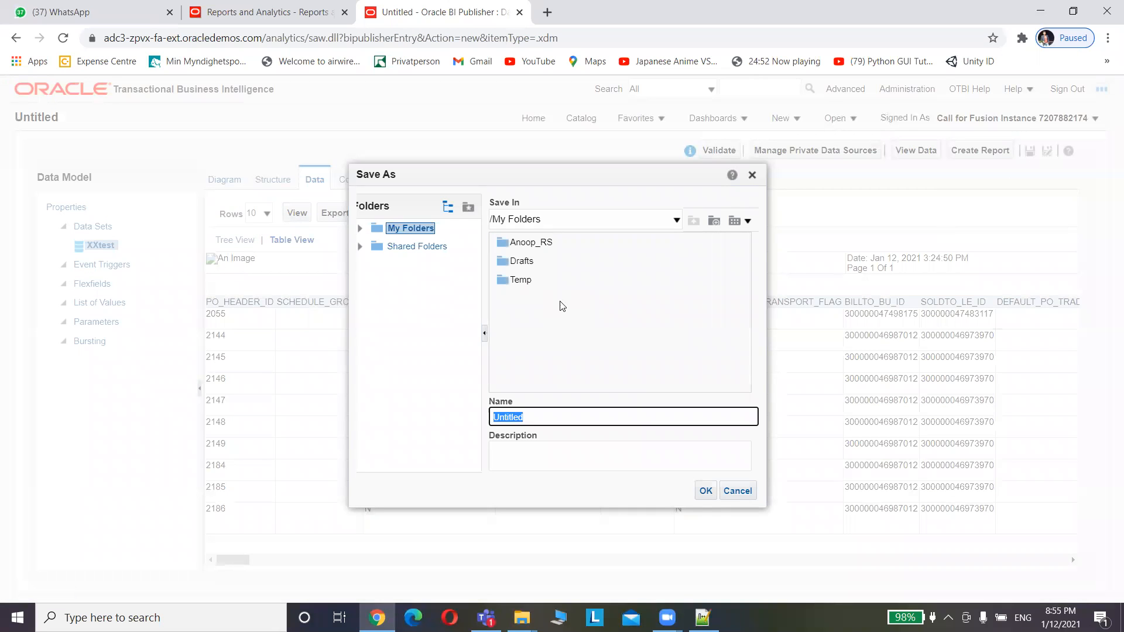
left_click(714, 220)
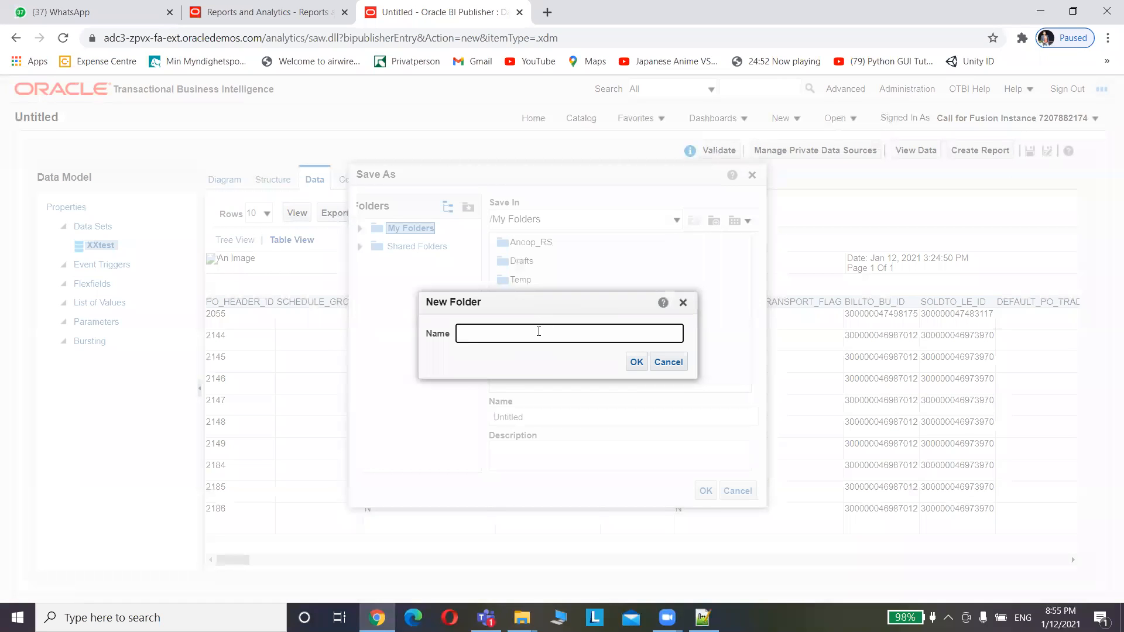
type("XXTEST")
left_click(636, 362)
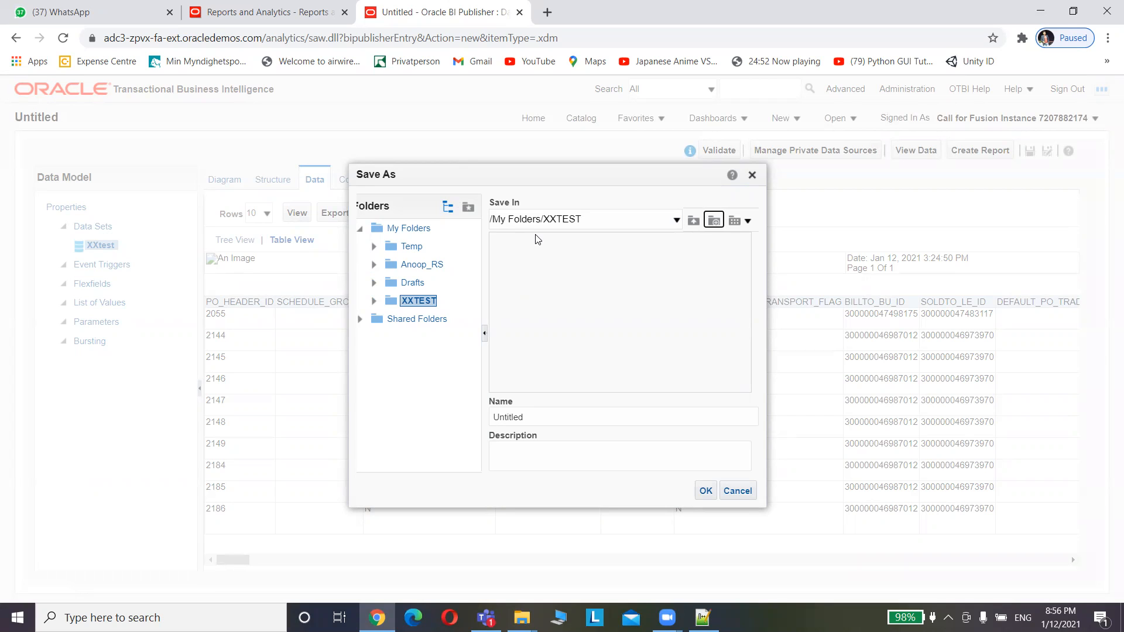
Save the data model as XXPOReport in the XXTEST folder
left_click(360, 320)
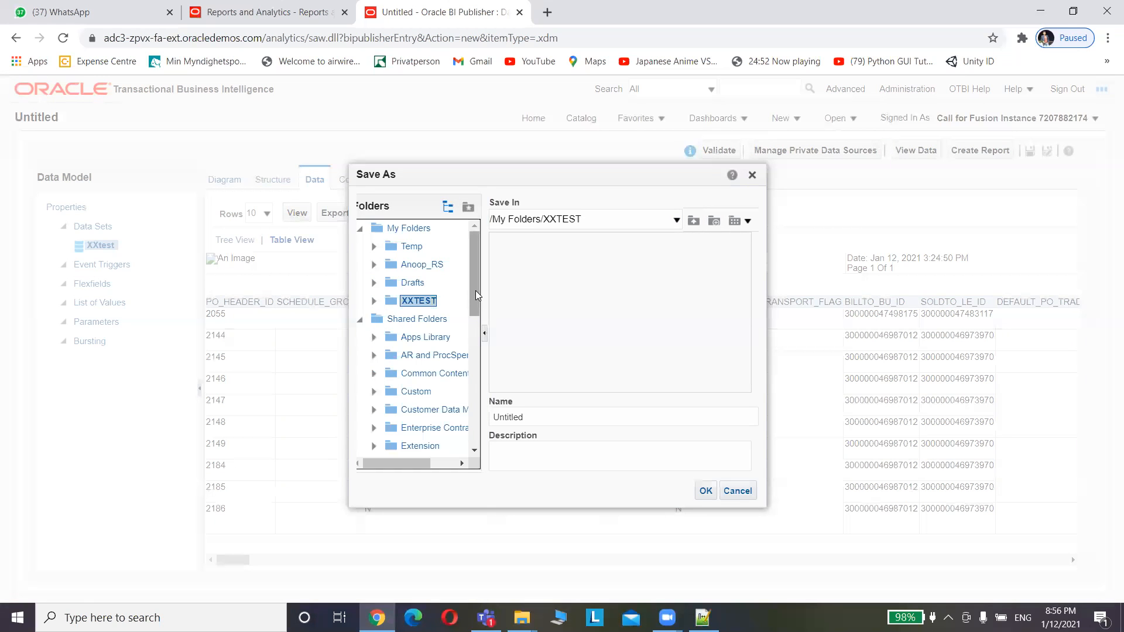
scroll(398, 304, "down", 3)
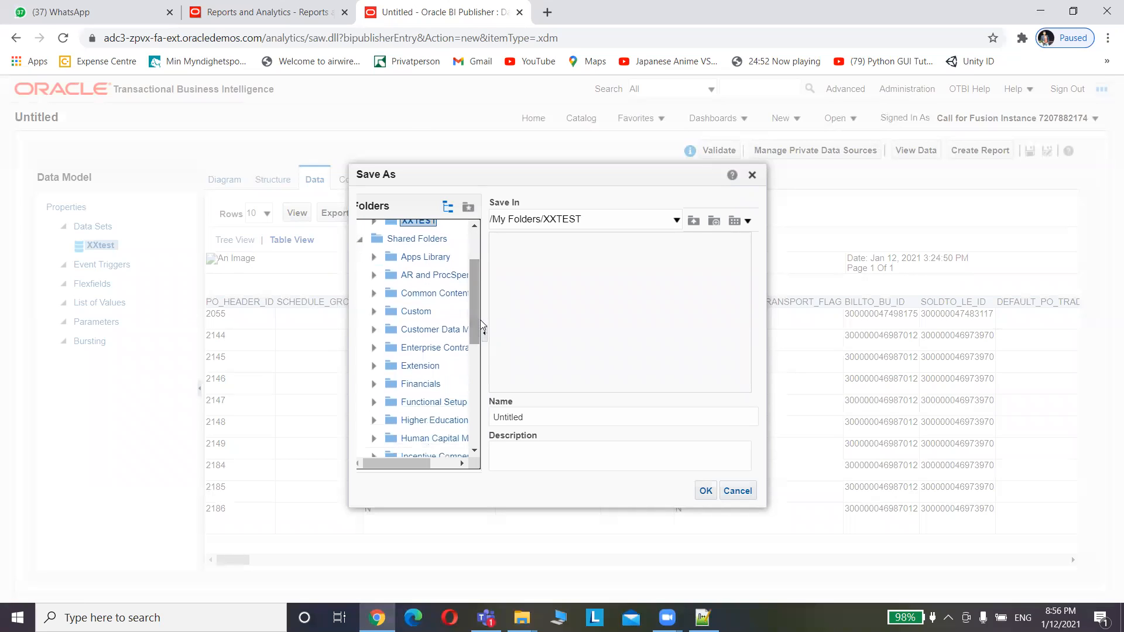
left_click(374, 312)
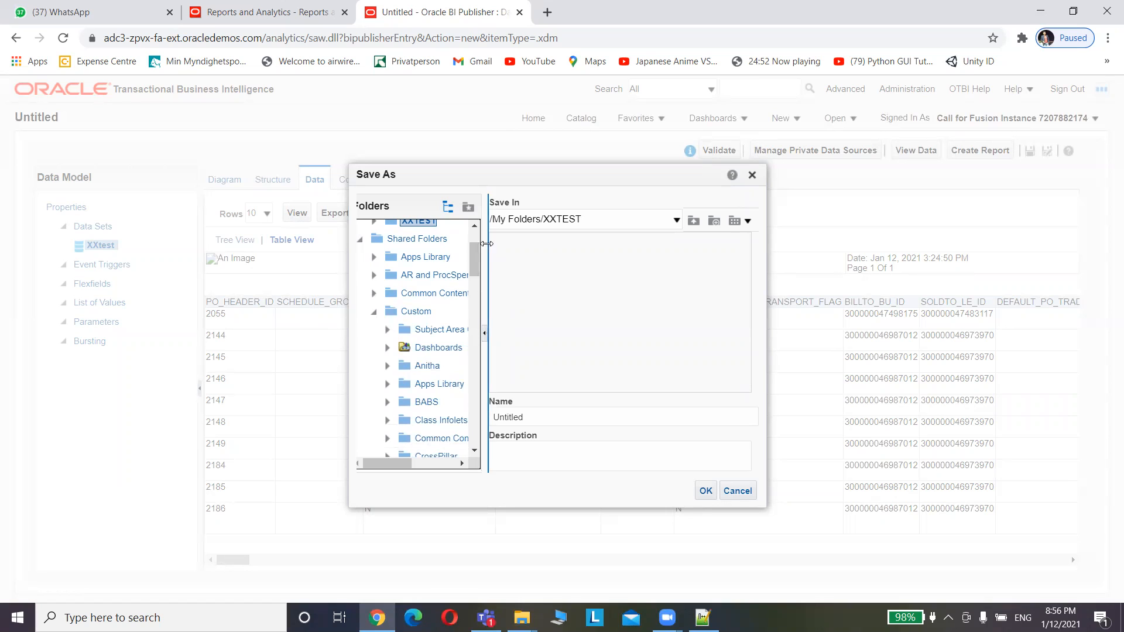
left_click_drag(477, 266, 481, 311)
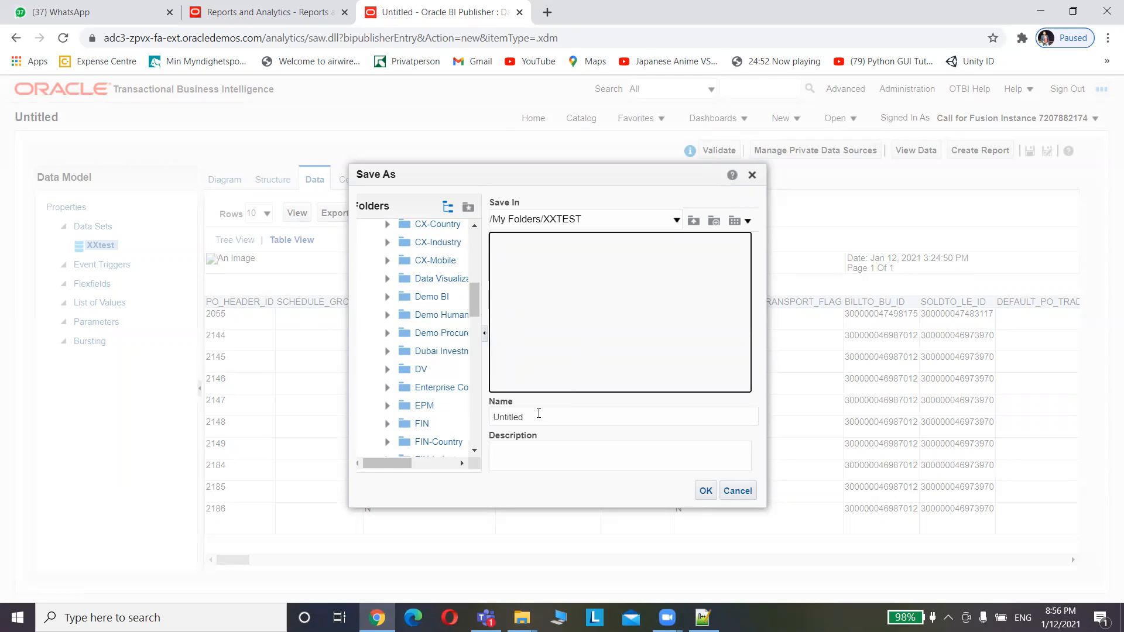
left_click(539, 415)
type("XXPO")
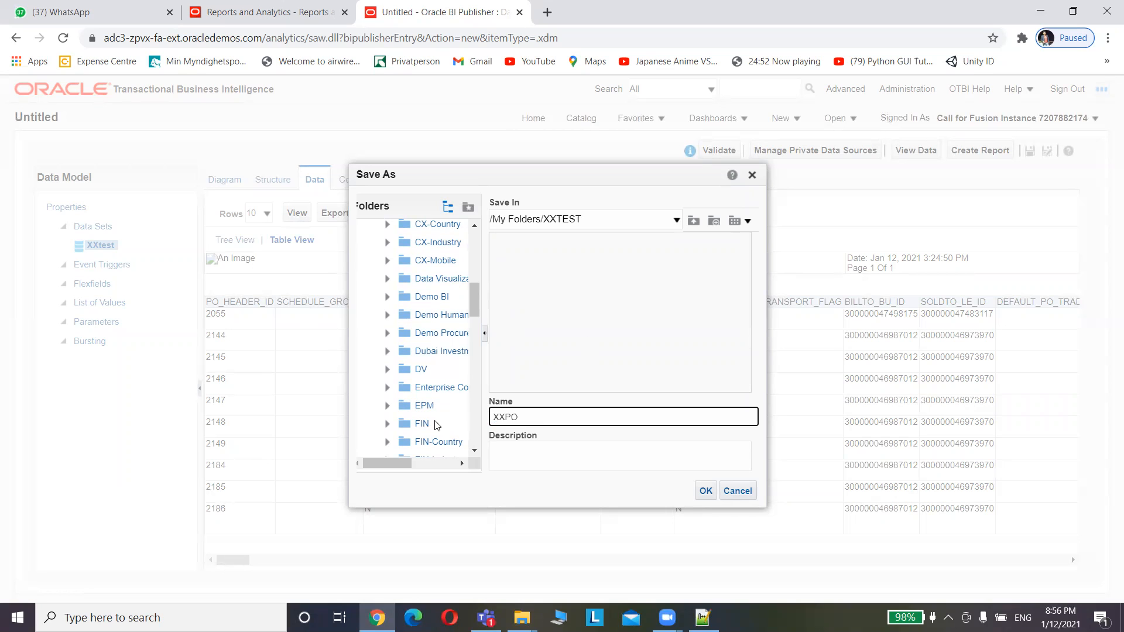
type("Report")
left_click(706, 492)
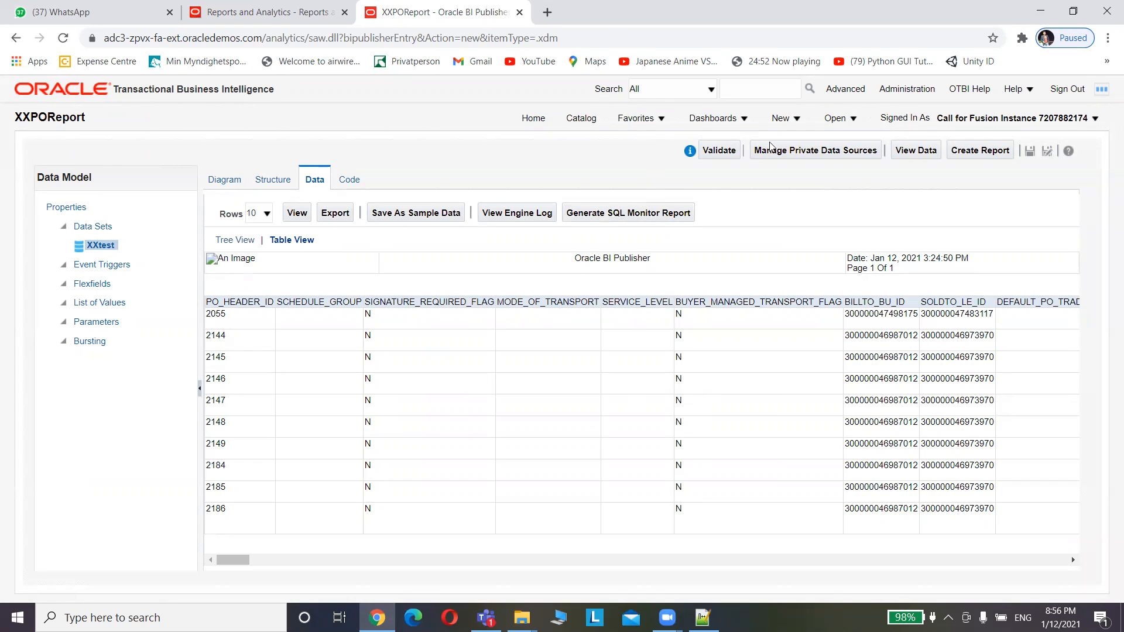
left_click(577, 121)
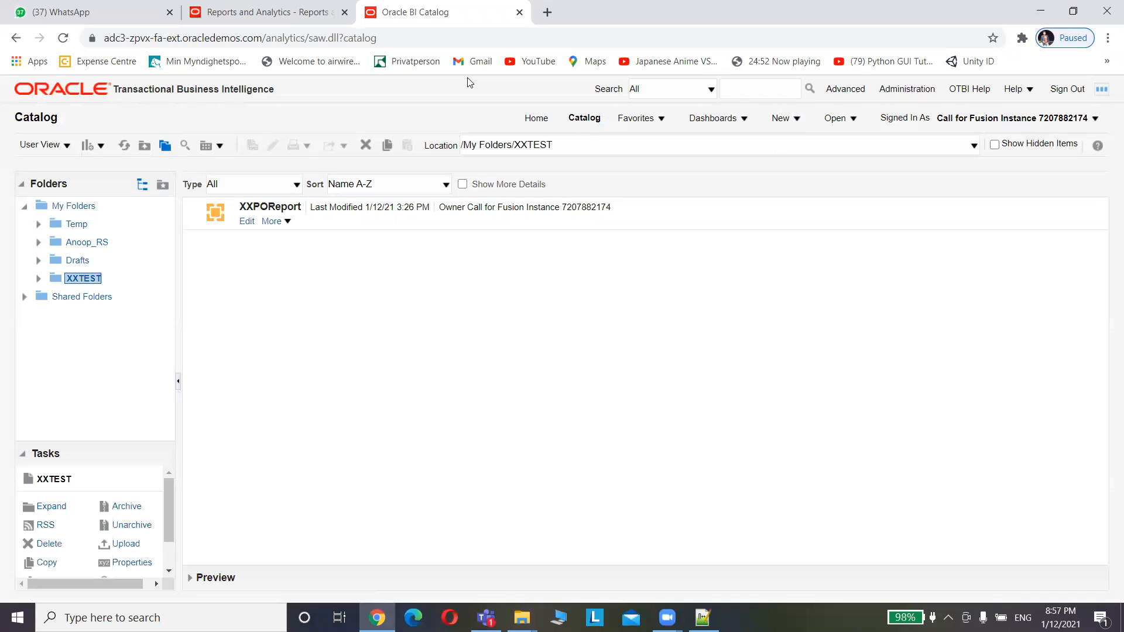
Start a new report using the New menu's Report option
left_click(783, 119)
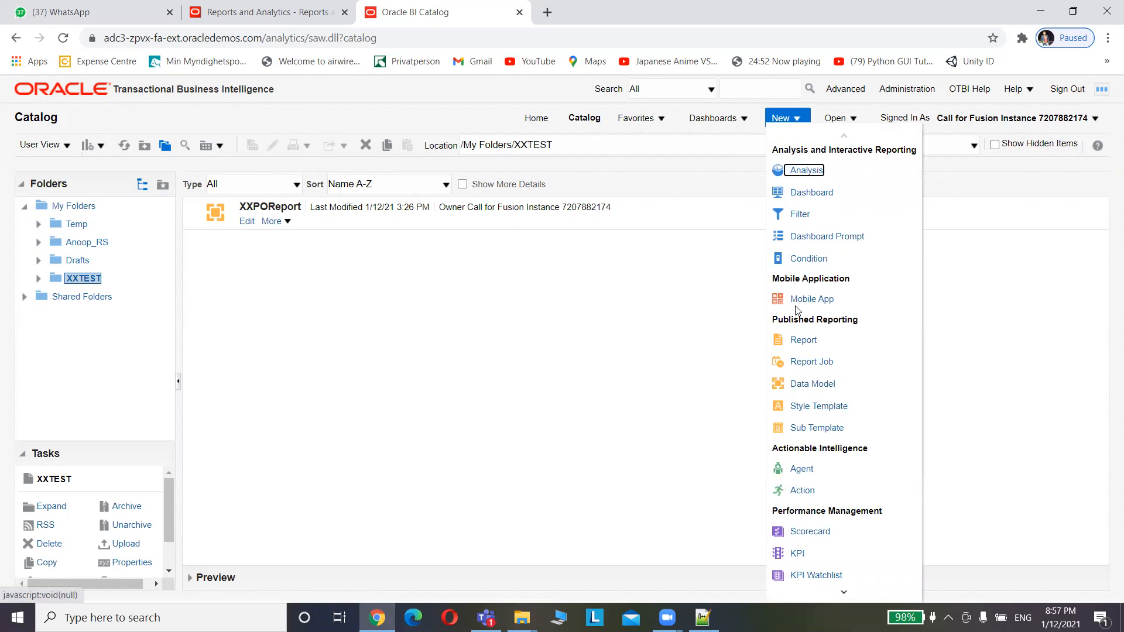
left_click(804, 342)
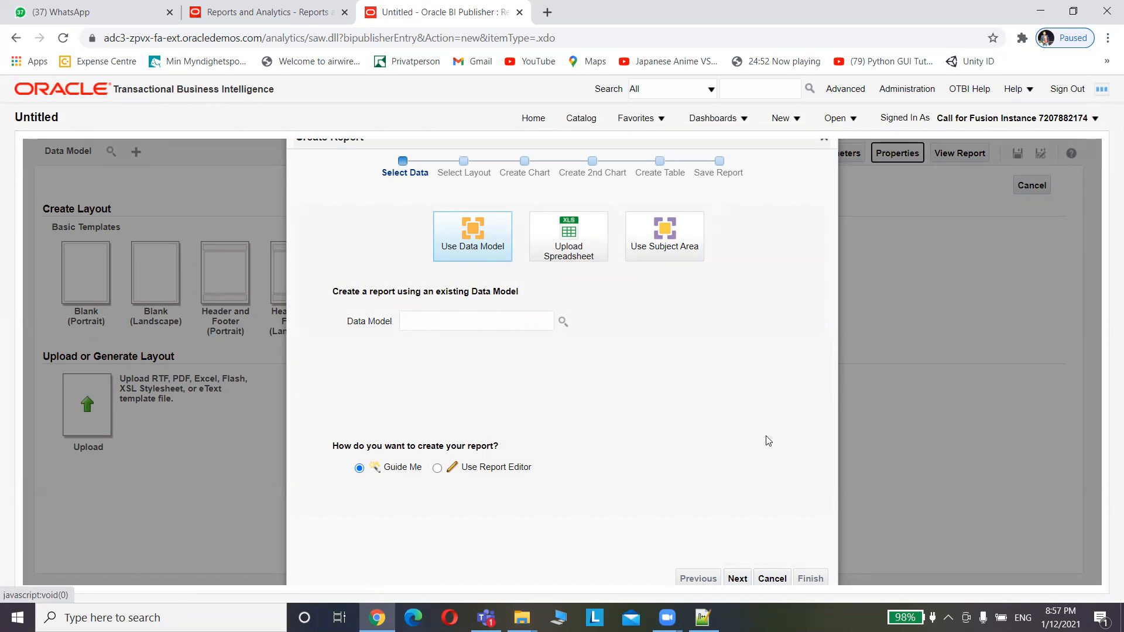
Cancel the Create Report wizard and base the report on the XXPOReport data model
key("Return")
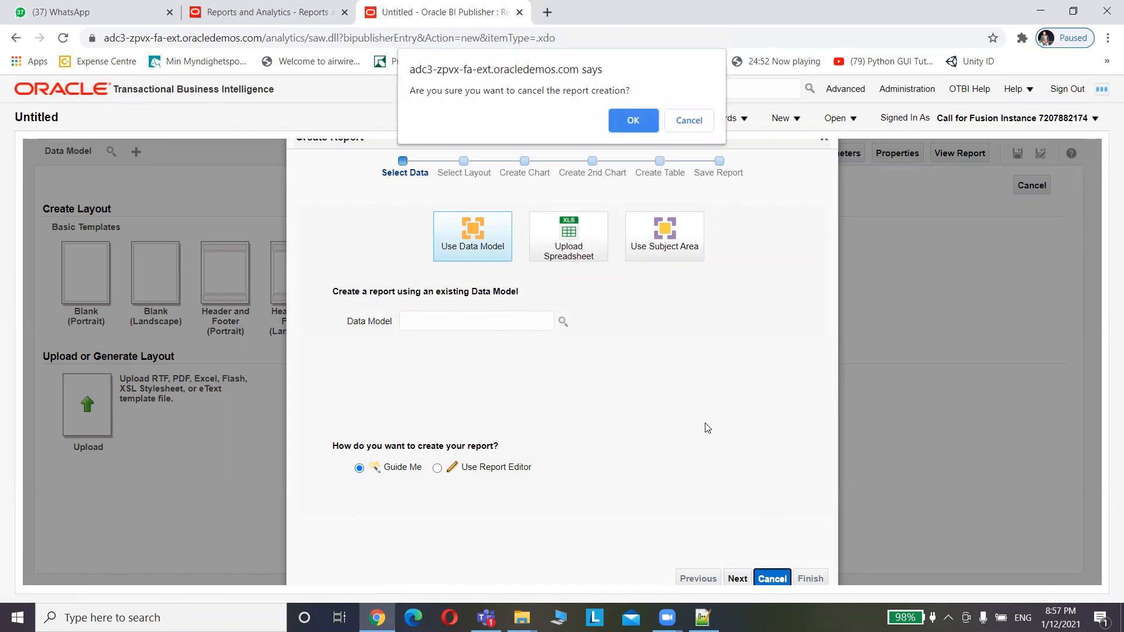
left_click(632, 123)
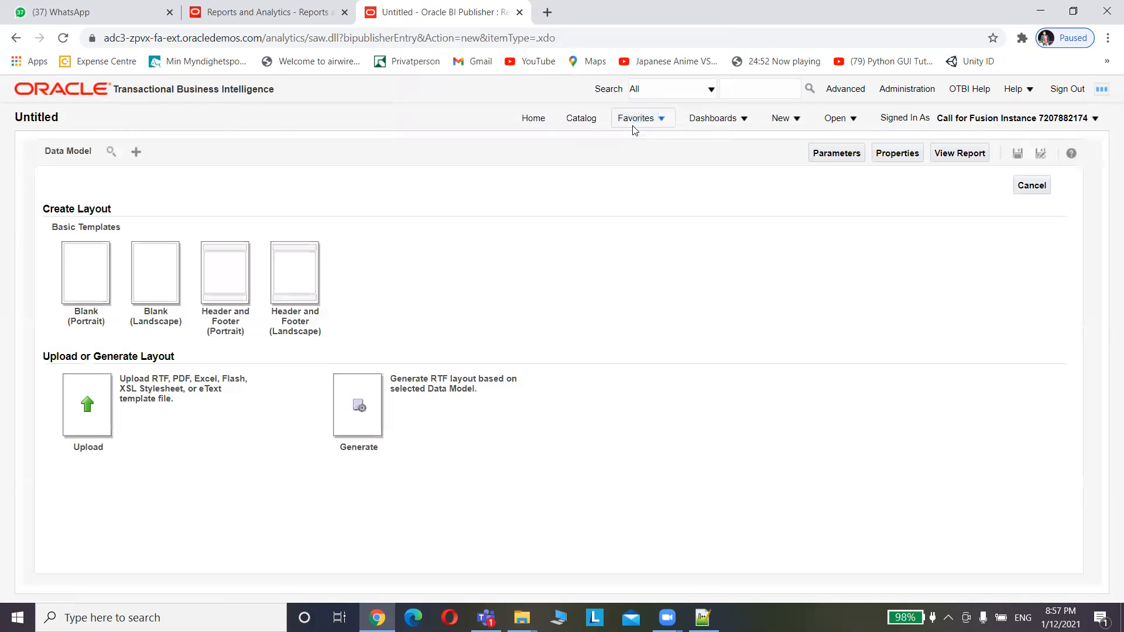
left_click(110, 152)
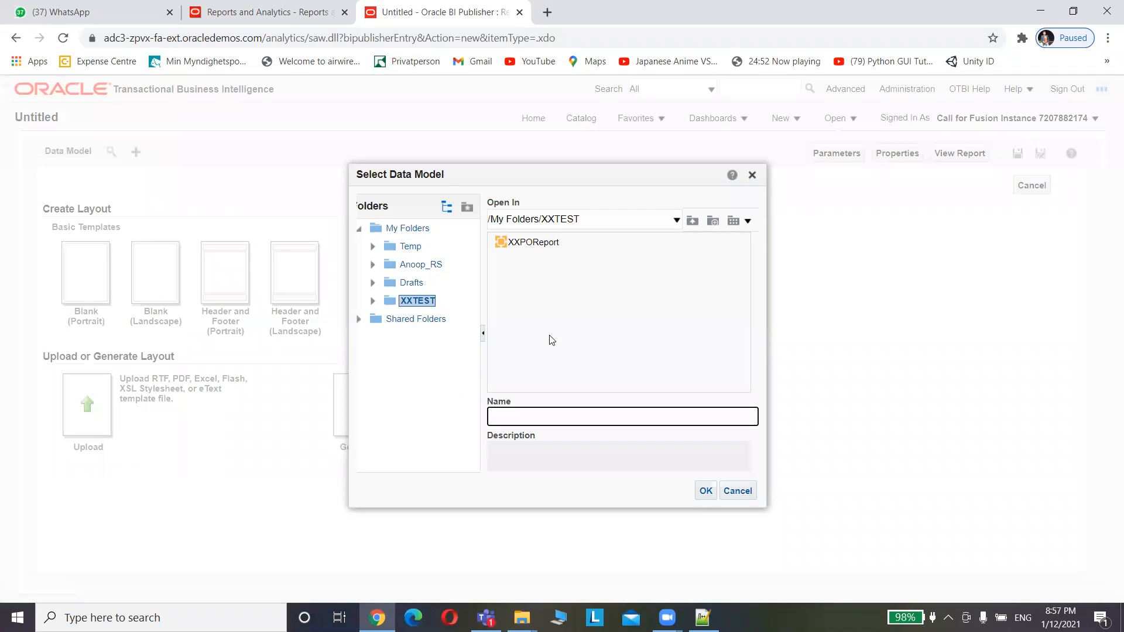
left_click(545, 242)
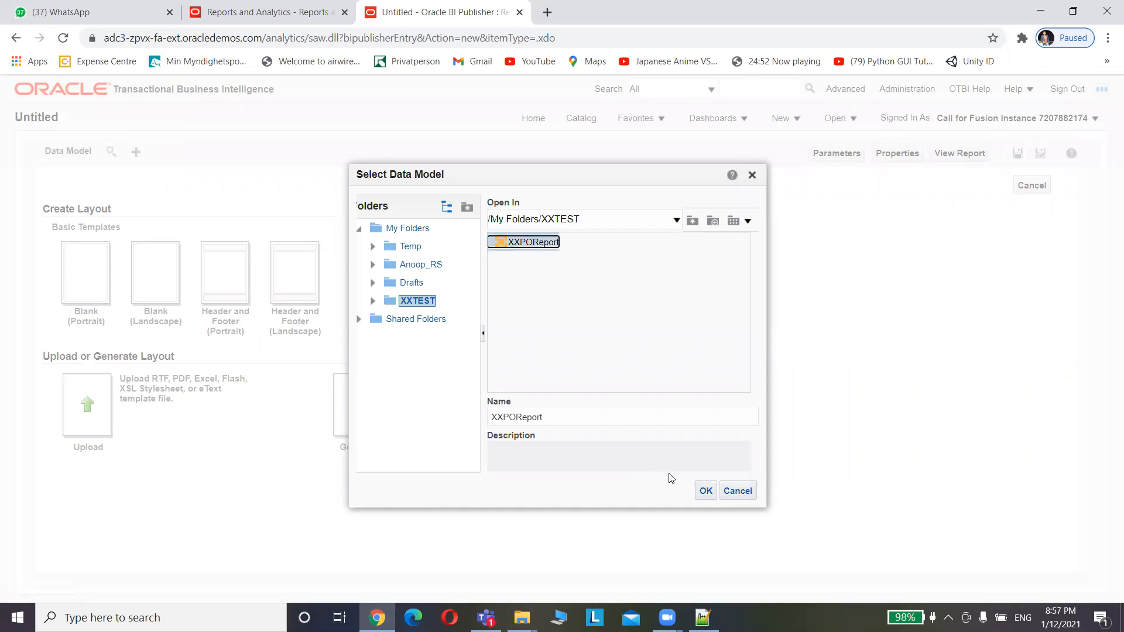
left_click(706, 492)
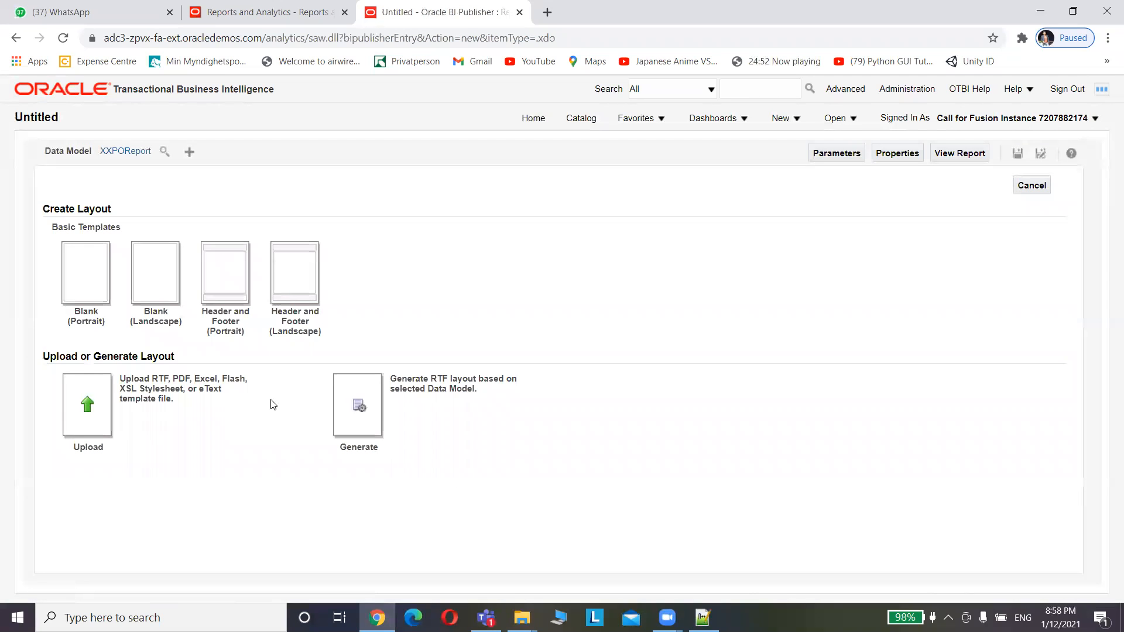
Auto-generate an RTF layout named XXPOTEST from the data model
left_click(359, 412)
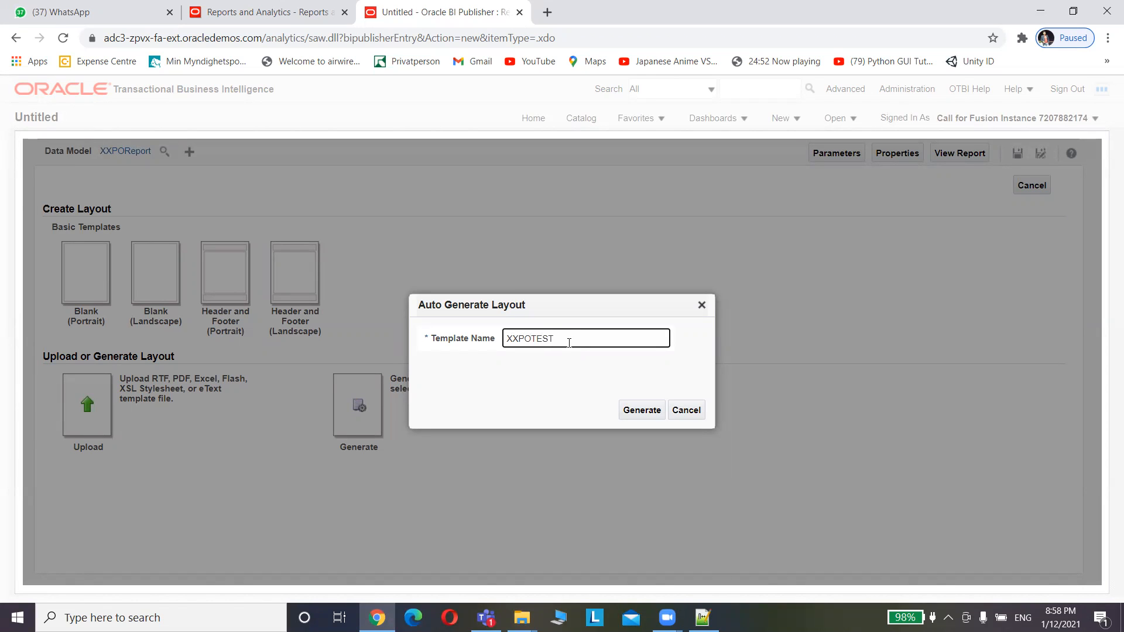
left_click_drag(569, 342, 396, 336)
left_click(651, 411)
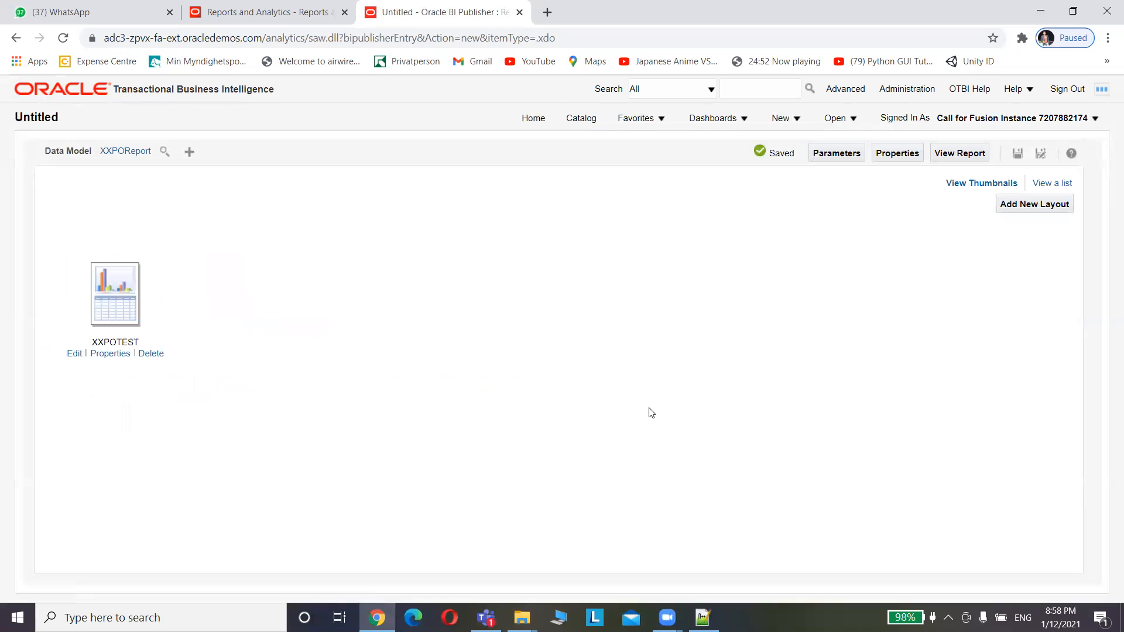
Review the XXPOTEST layout's properties, then list the report's layouts as a table
left_click(106, 360)
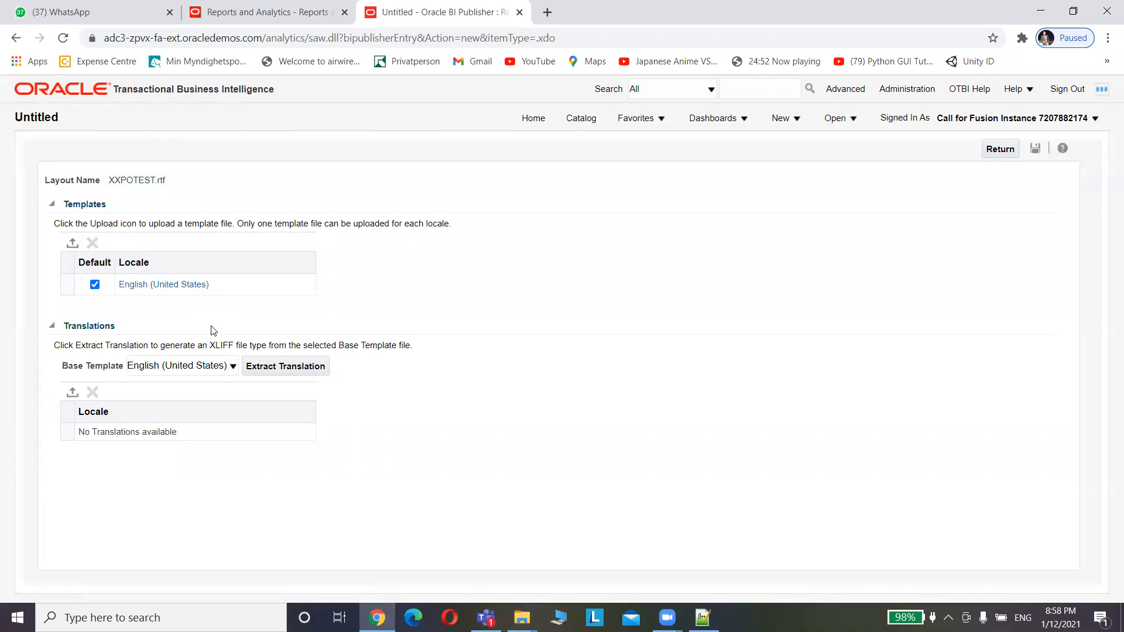
left_click(1001, 150)
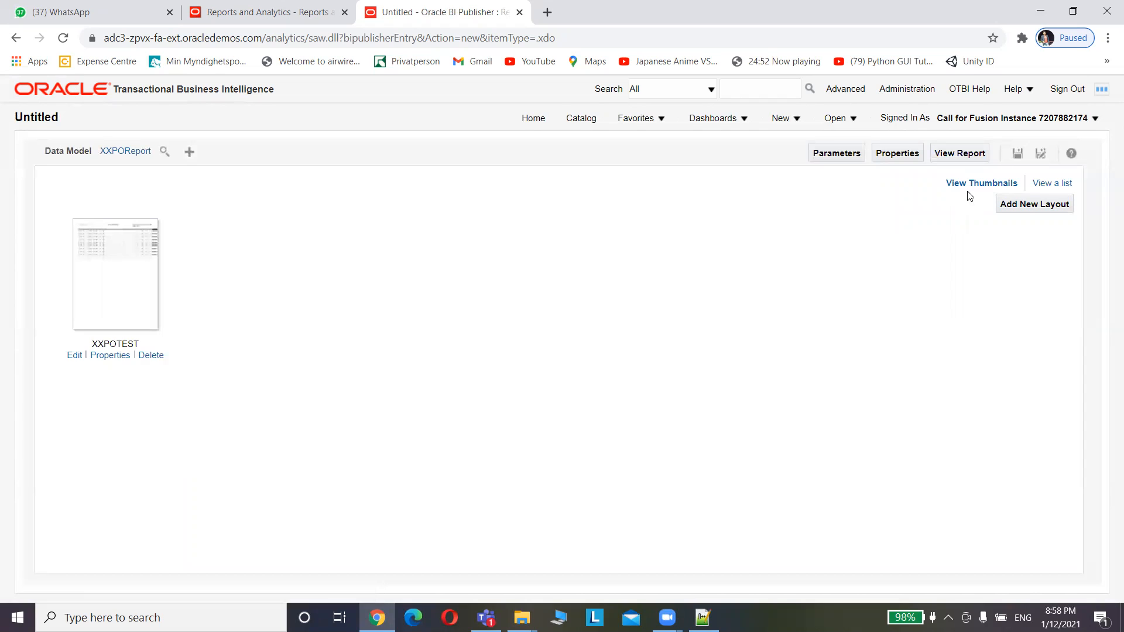
left_click(1047, 187)
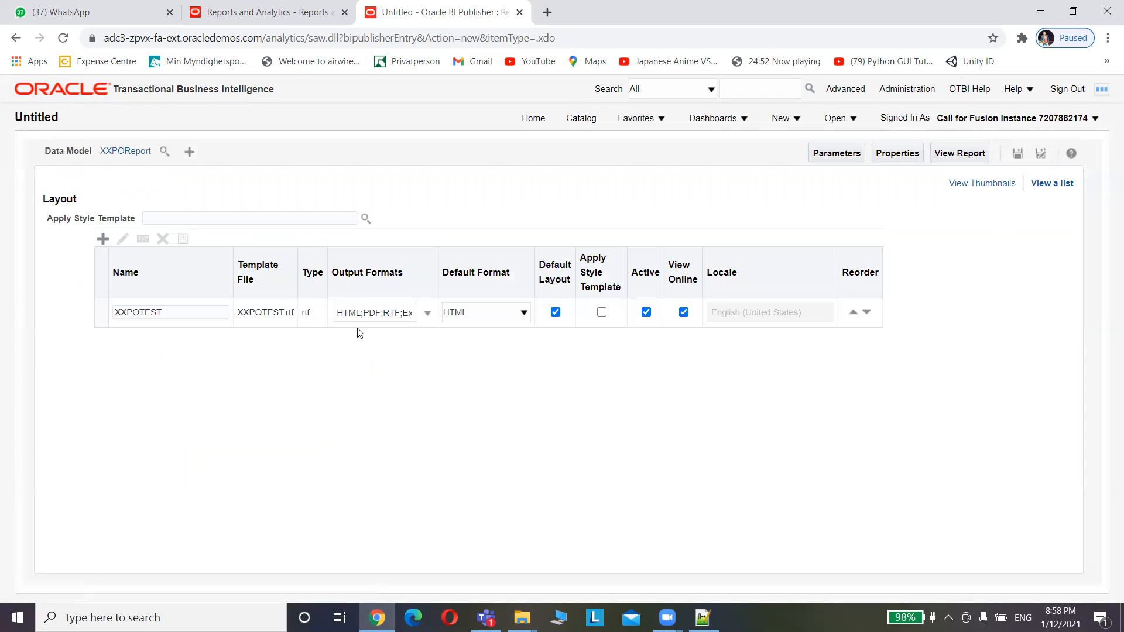
Make Excel (*.xlsx) the XXPOTEST layout's default output format, then open Save As
left_click(393, 318)
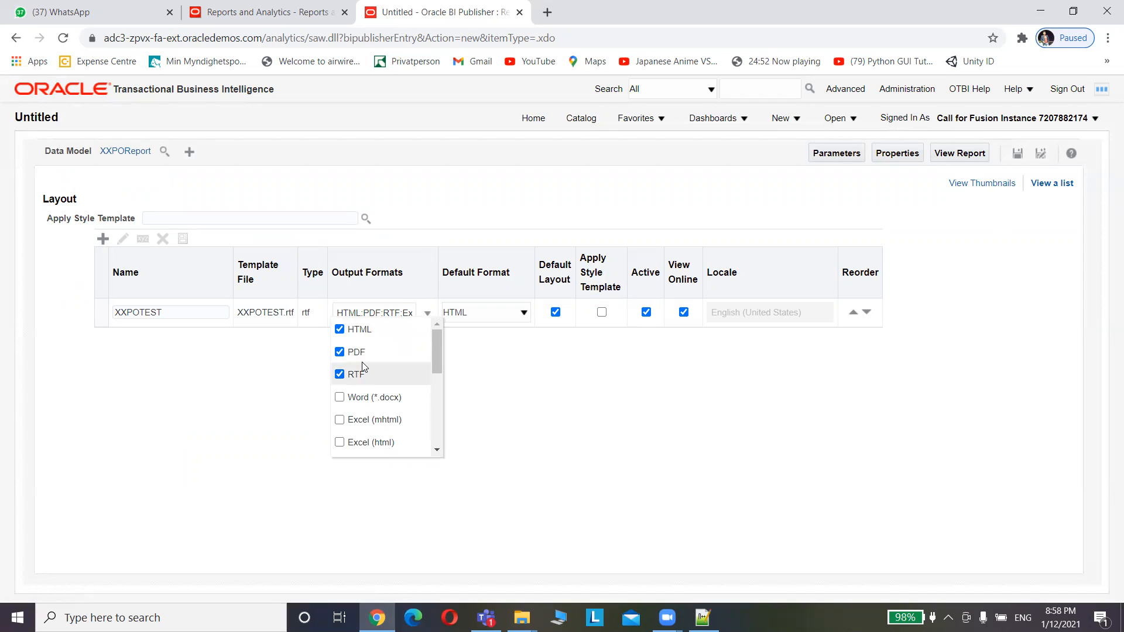
mouse_move(436, 351)
left_mouse_down()
mouse_move(437, 430)
mouse_move(441, 331)
left_mouse_up()
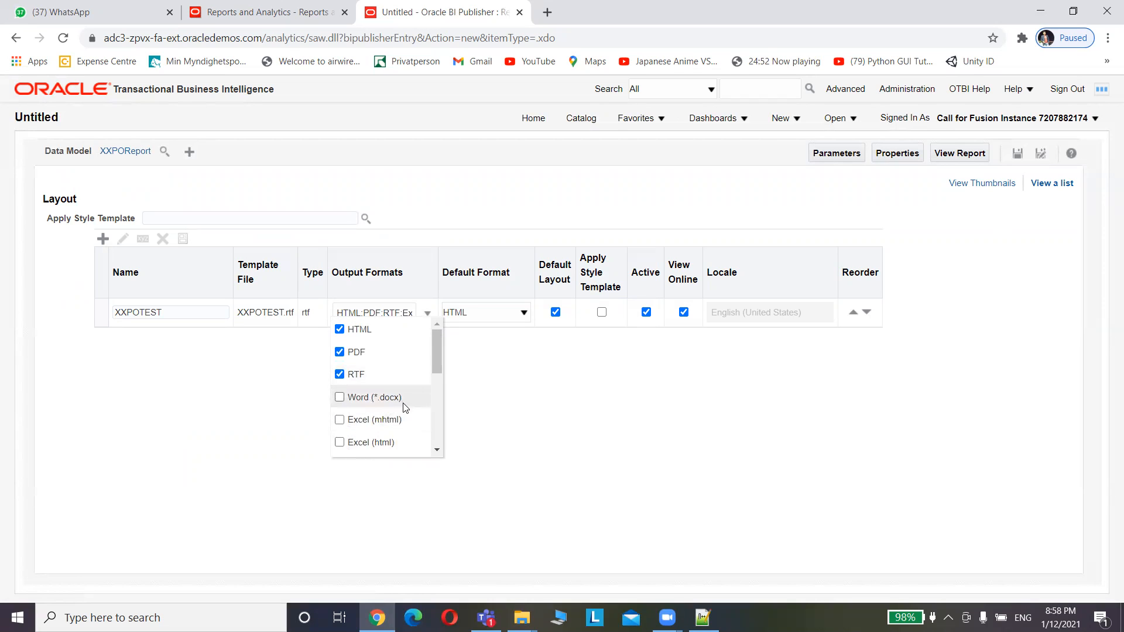
mouse_move(436, 367)
left_mouse_down()
mouse_move(436, 423)
mouse_move(433, 360)
mouse_move(449, 351)
left_mouse_up()
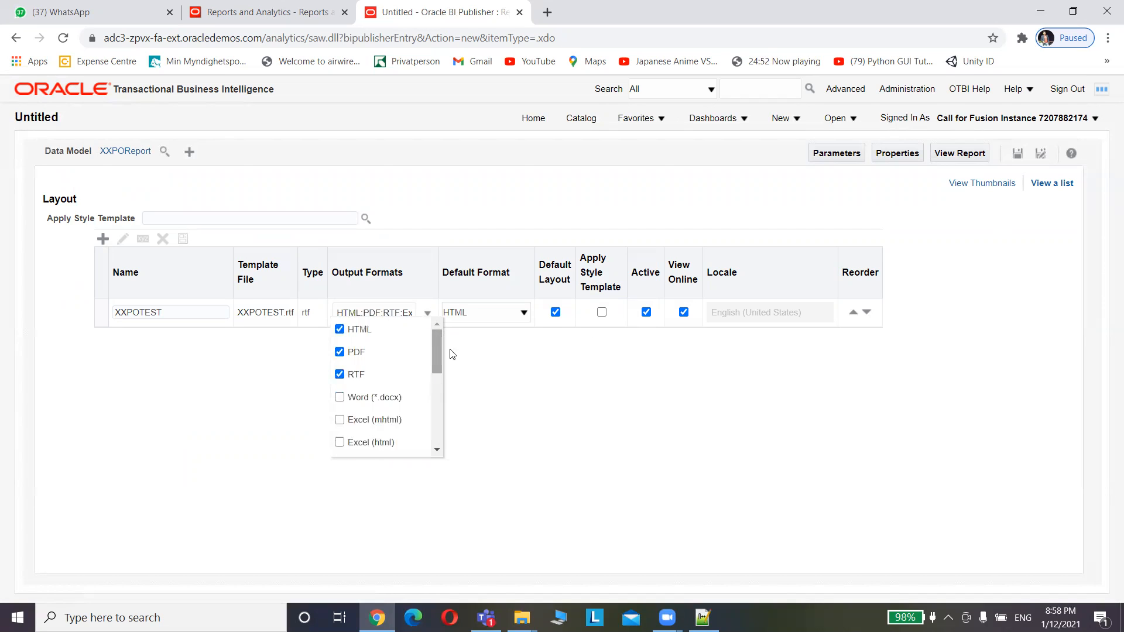
left_click(510, 359)
left_click(499, 310)
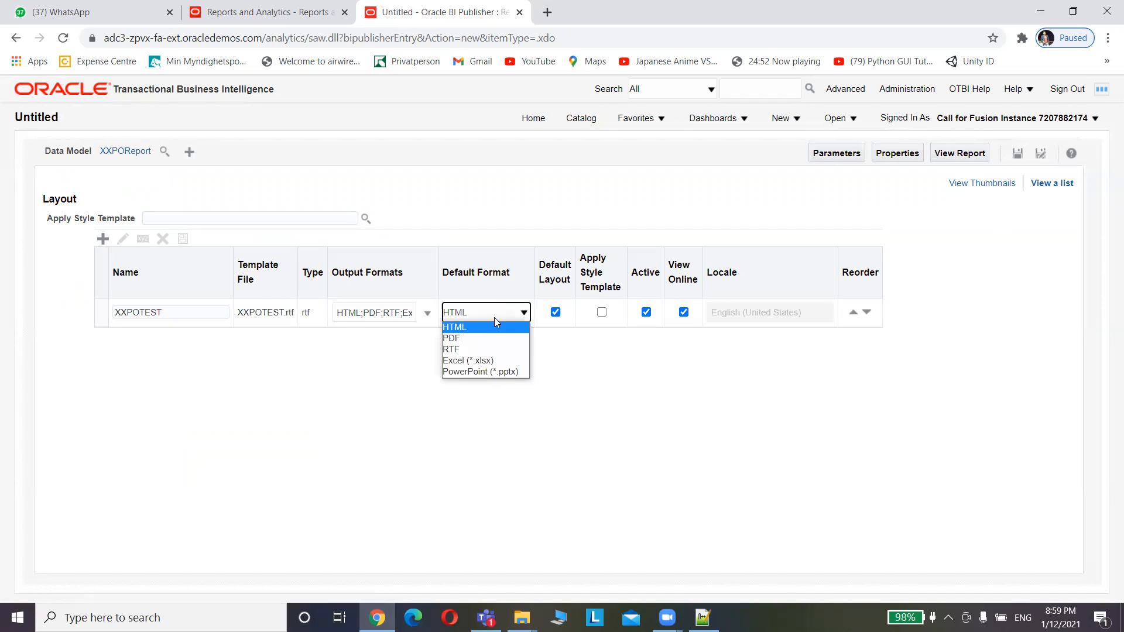
left_click(478, 362)
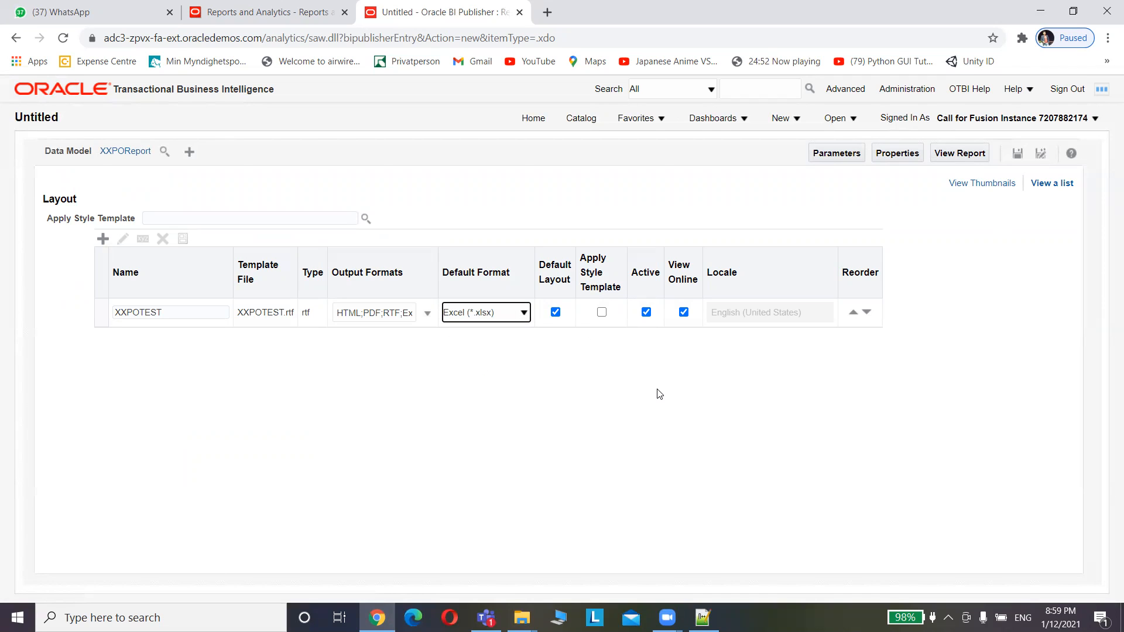
left_click(1018, 155)
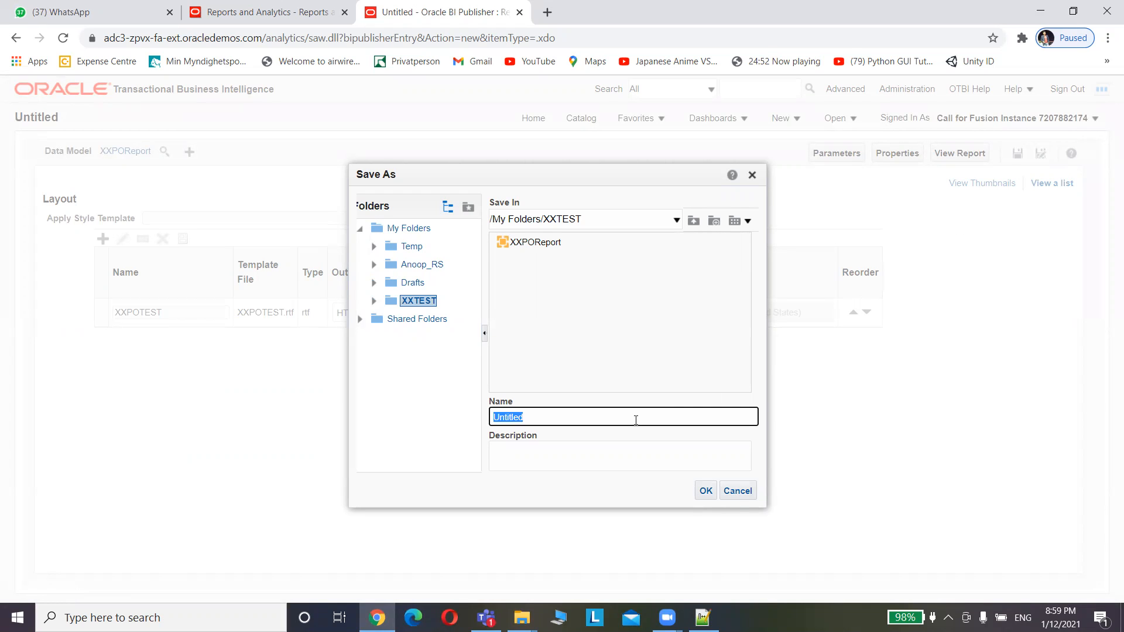
Save the report as XXPOTEST in the XXTEST folder and run View Report
type("XXPOTEST")
left_click(707, 491)
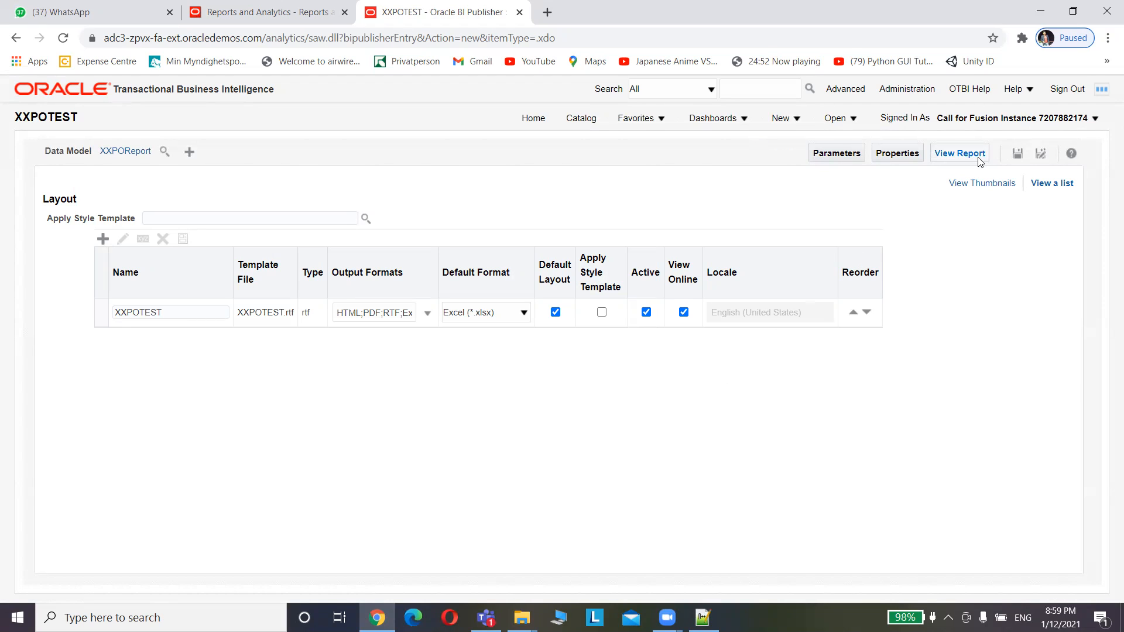
left_click(1017, 157)
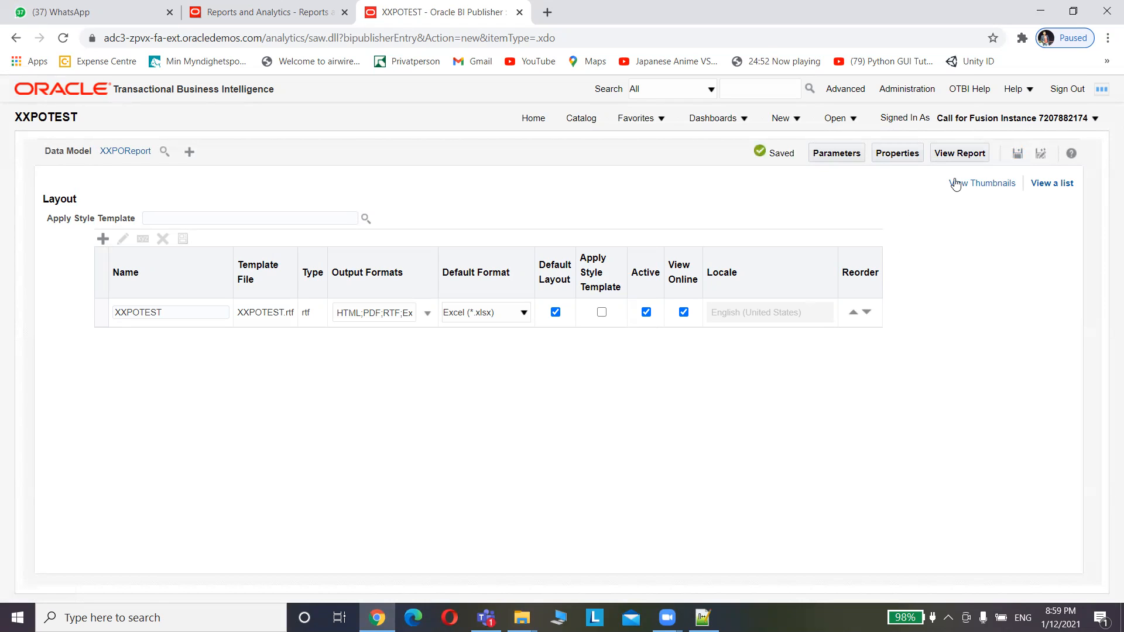
left_click(961, 157)
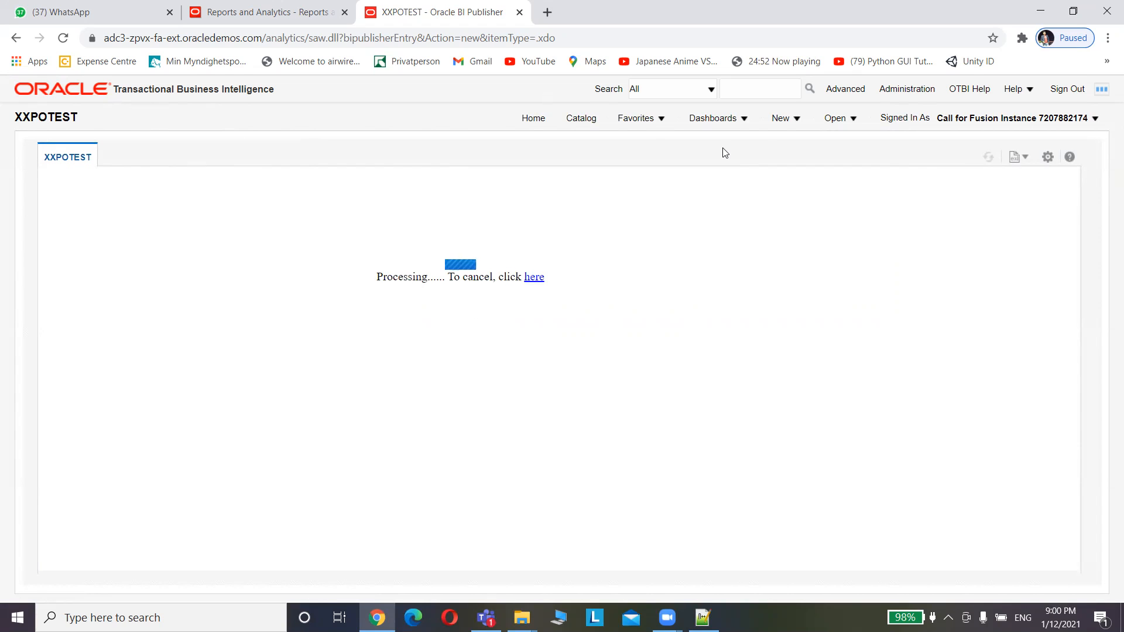
left_click(786, 125)
Go to the Catalog, confirming you want to leave the still-processing report page
left_click(580, 124)
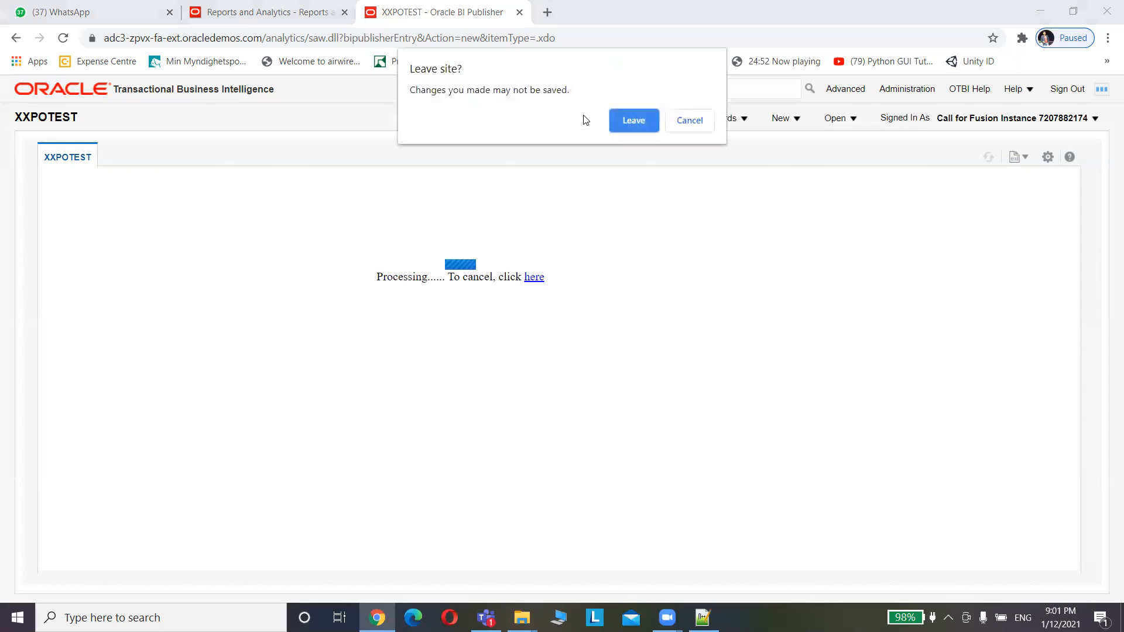
left_click(634, 120)
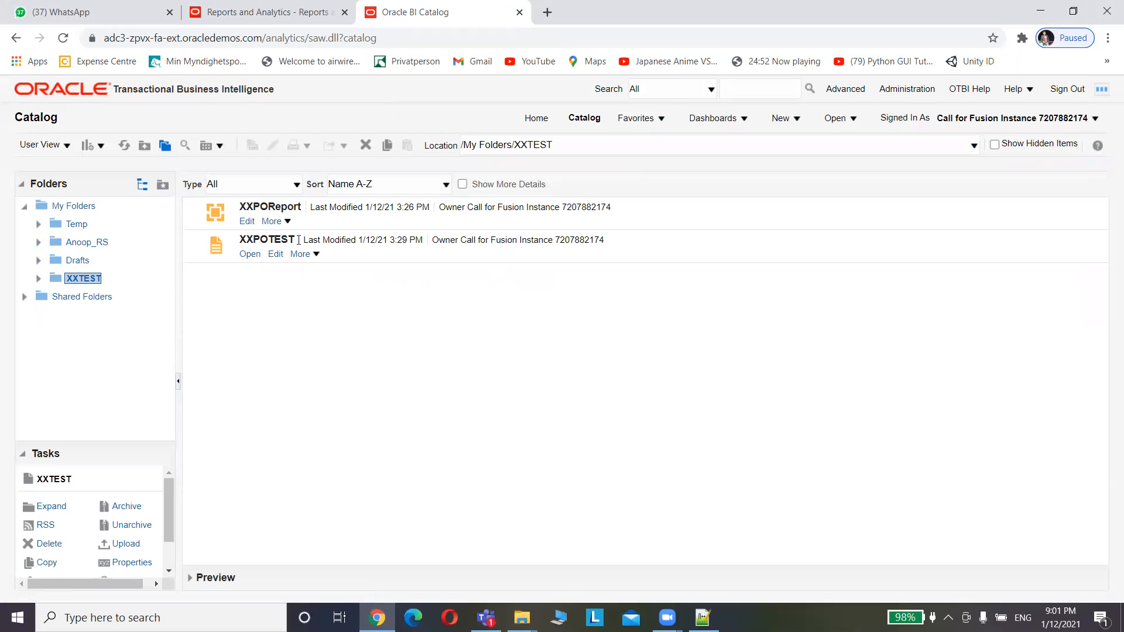
Edit XXPOReport from the catalog and move the G_1 data set box up
left_click(247, 222)
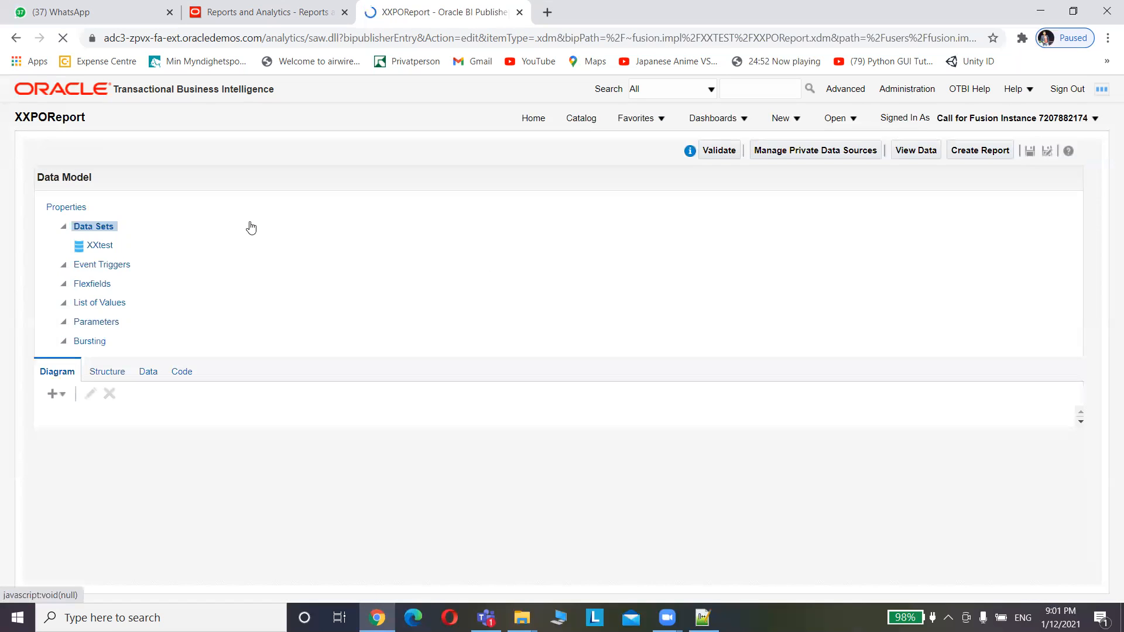
left_click_drag(512, 445, 480, 223)
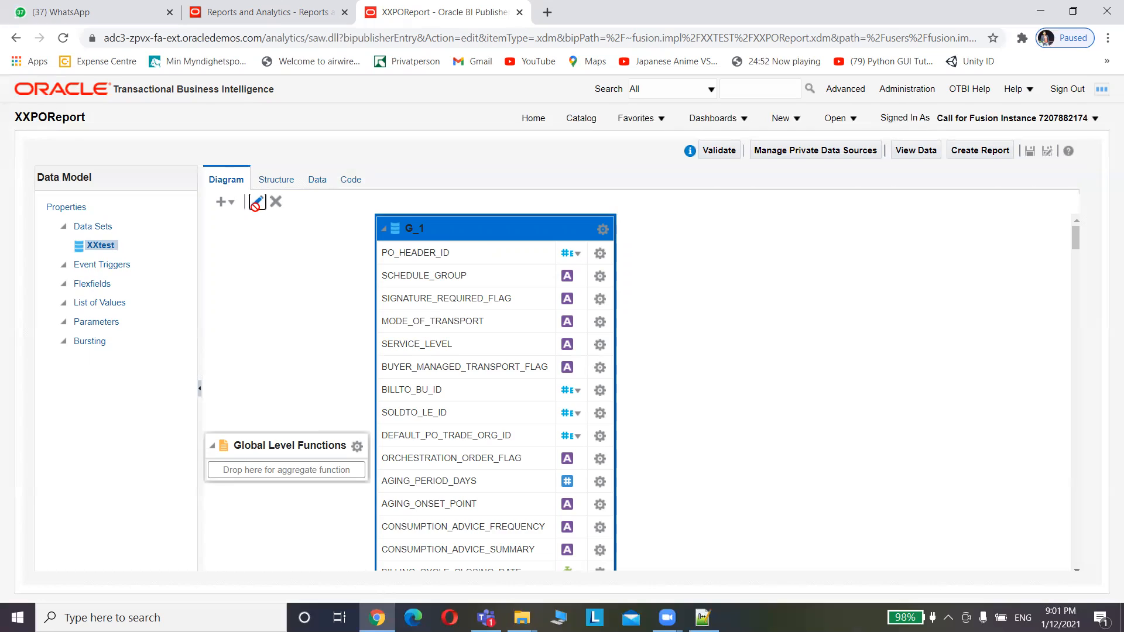
Append 'where Segment1=:PO_NUM' to the XXtest SQL and create the PO_NUM parameter
left_click(257, 202)
left_click(510, 341)
type("elect * from PO_HEADERS_ALL")
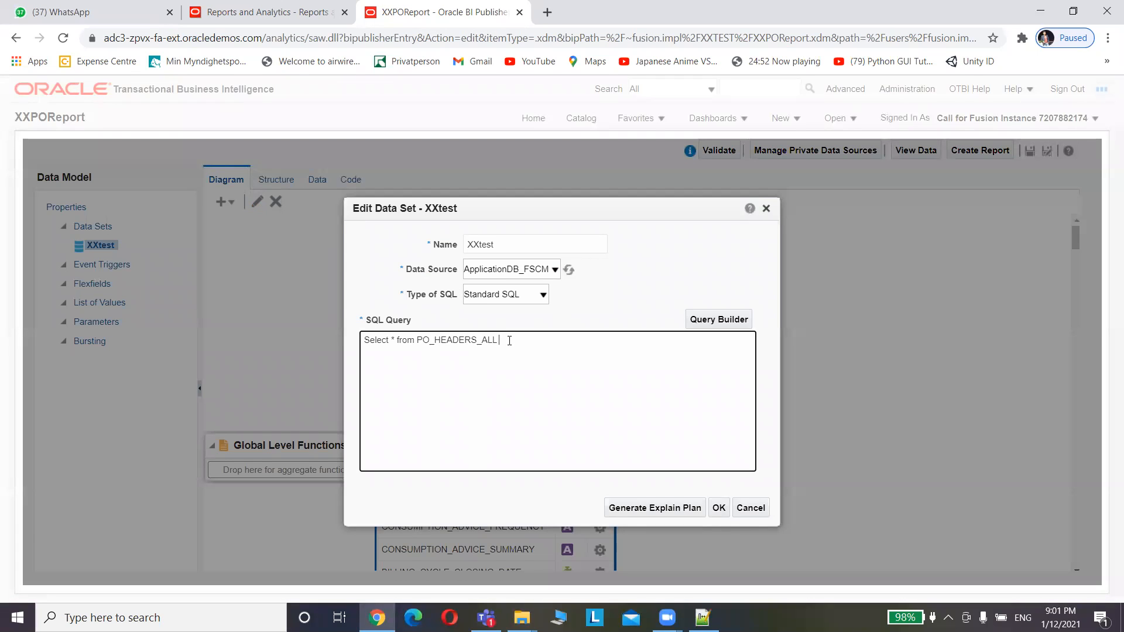
type("h")
key("BackSpace")
type("where Segment1=:PO_NUM")
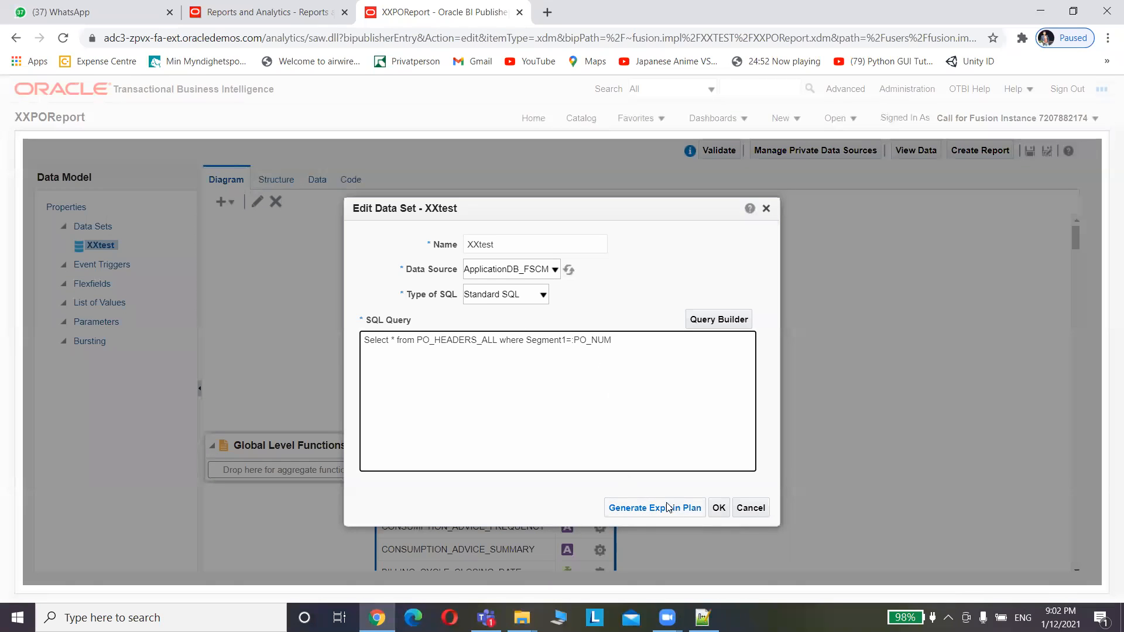
left_click(720, 509)
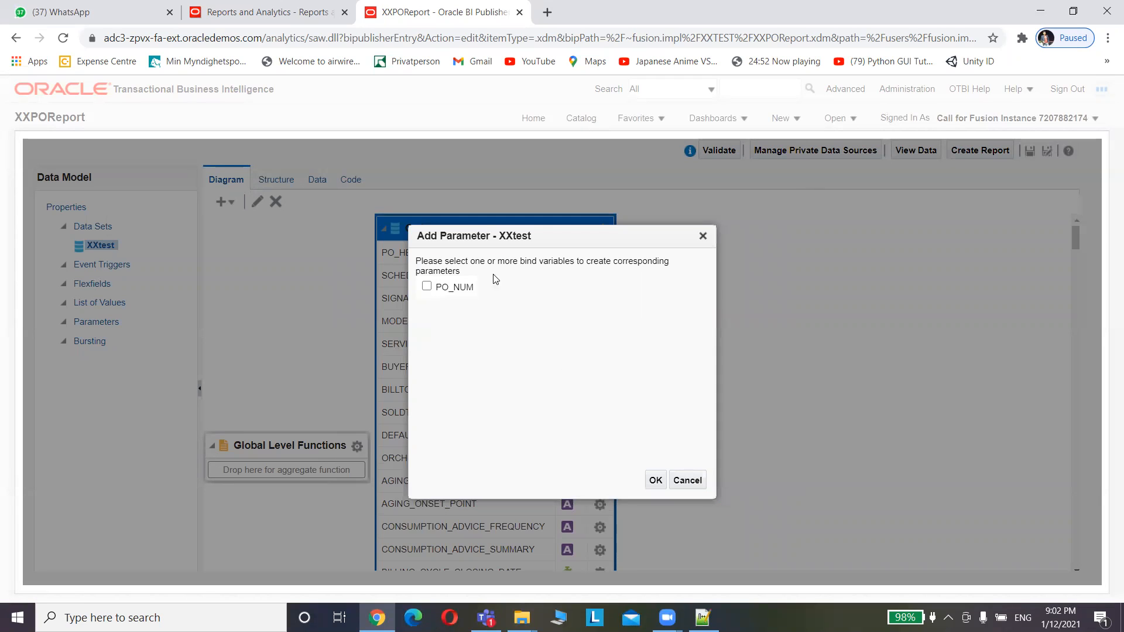
left_click(427, 287)
left_click(656, 480)
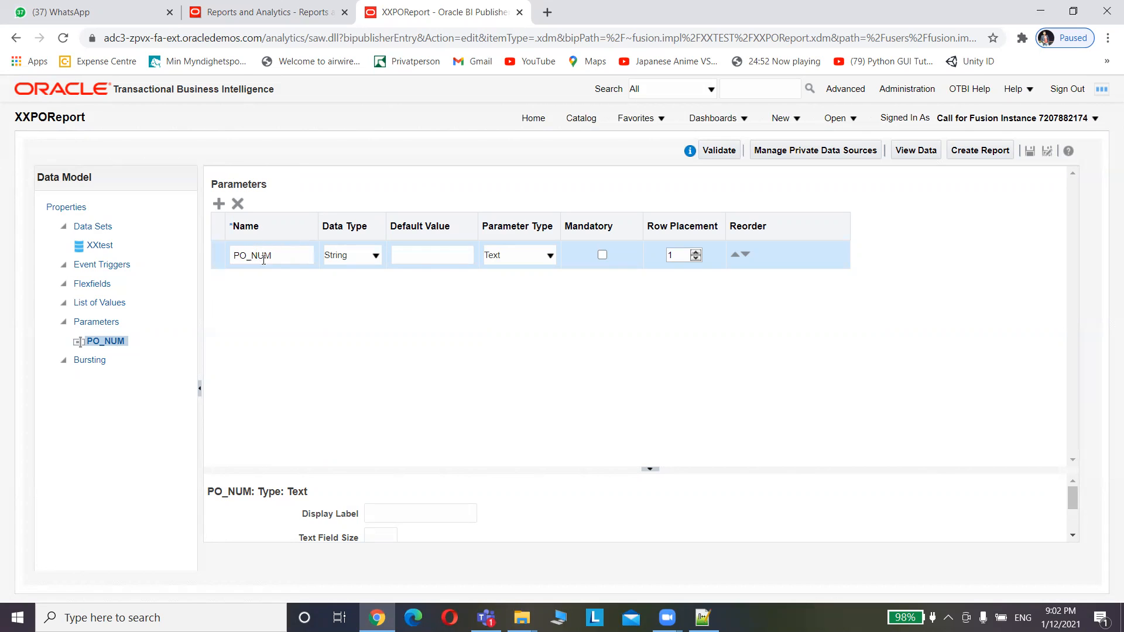
Keep PO_NUM as a String, Text-type parameter and mark it mandatory
left_click(358, 257)
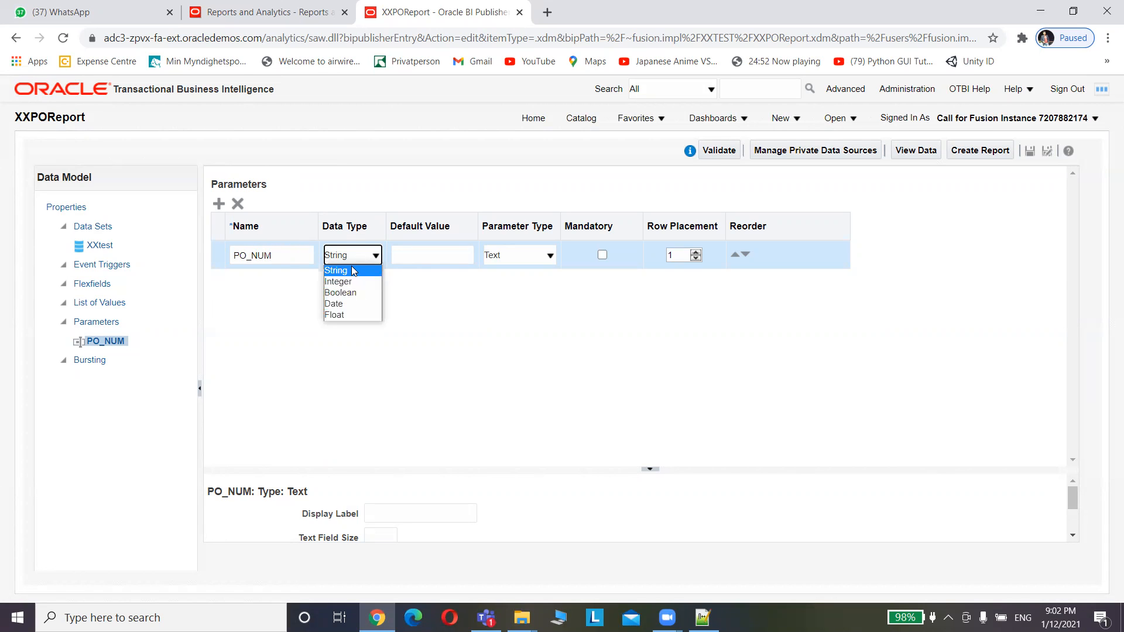
left_click(353, 272)
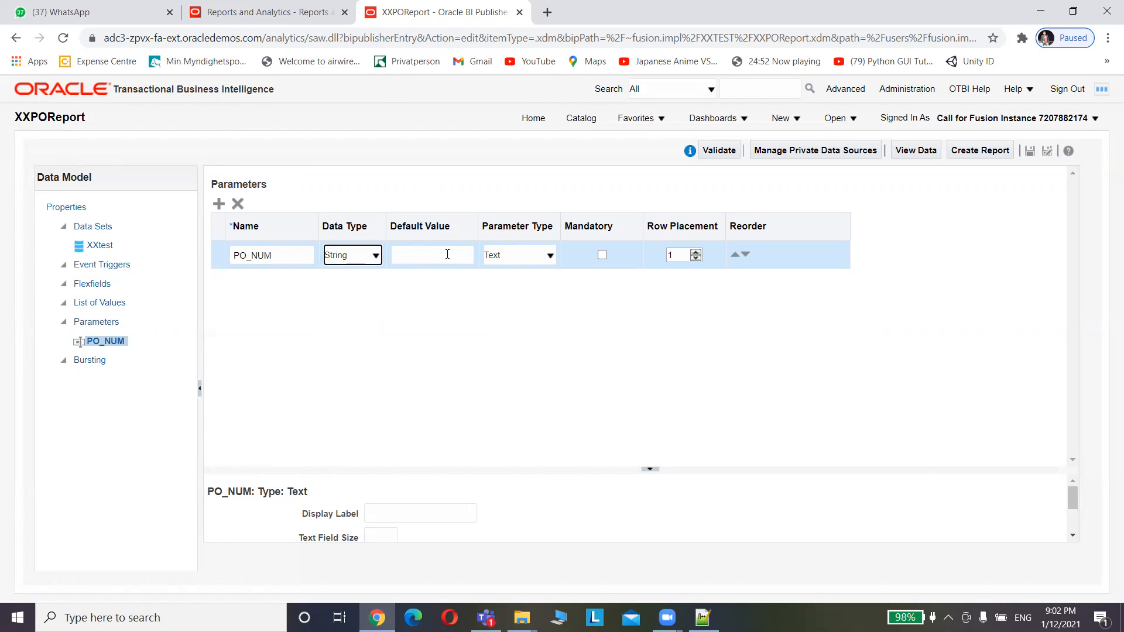
left_click(502, 261)
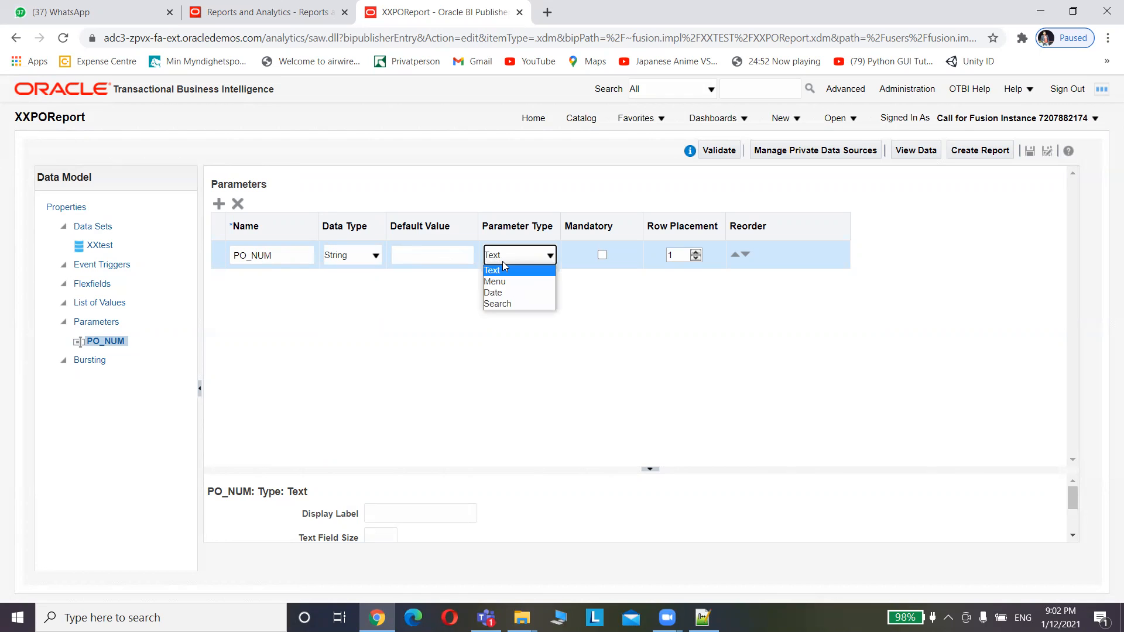
left_click(502, 262)
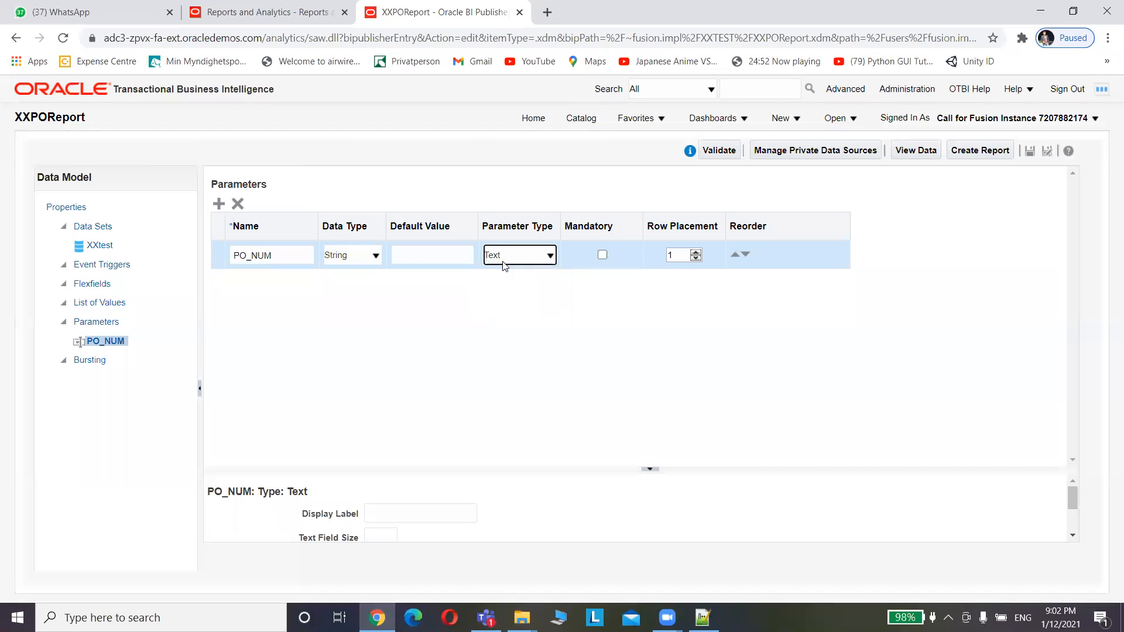
left_click(602, 255)
Give PO_NUM the display label 'PO Number' and go to List of Values
left_click_drag(652, 471, 631, 339)
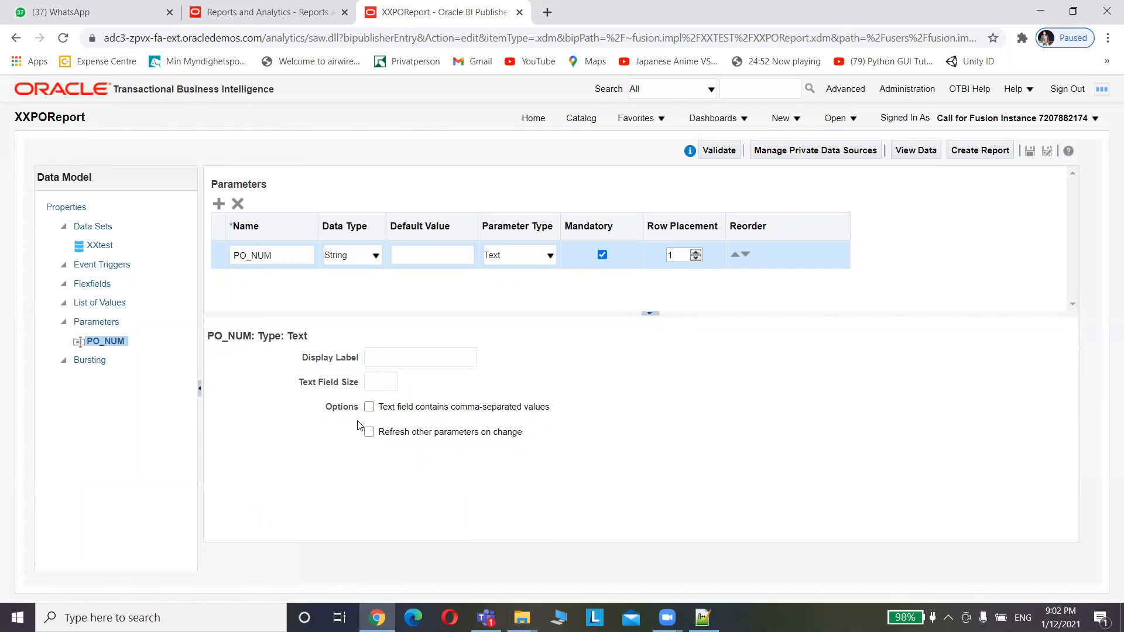
left_click(388, 356)
type("PO N")
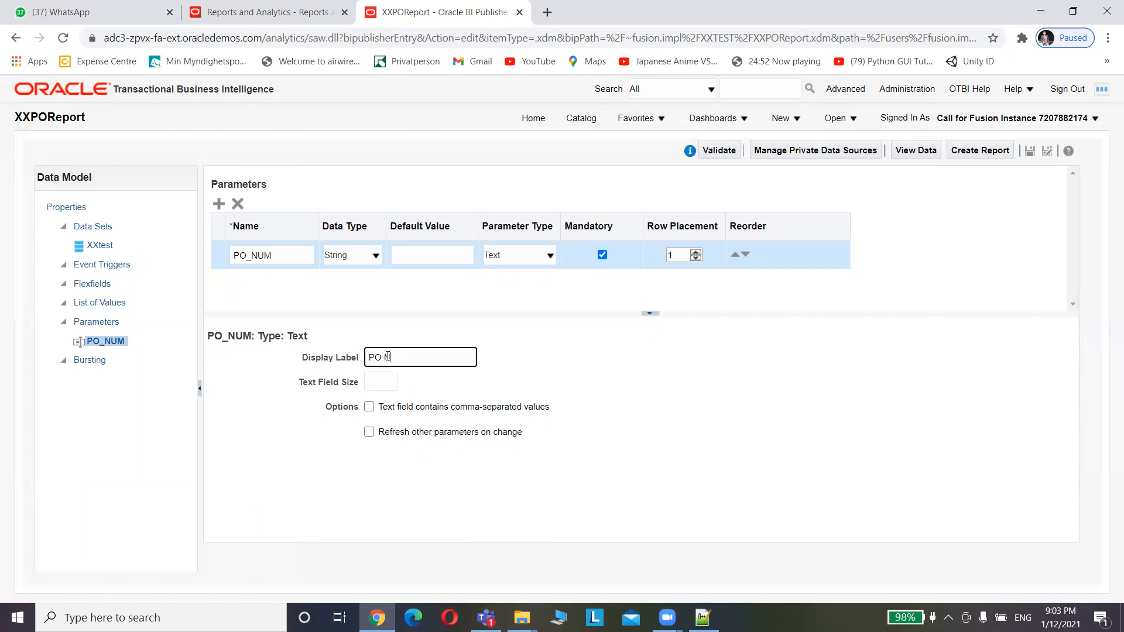
type("umber")
left_click(78, 307)
left_click(98, 303)
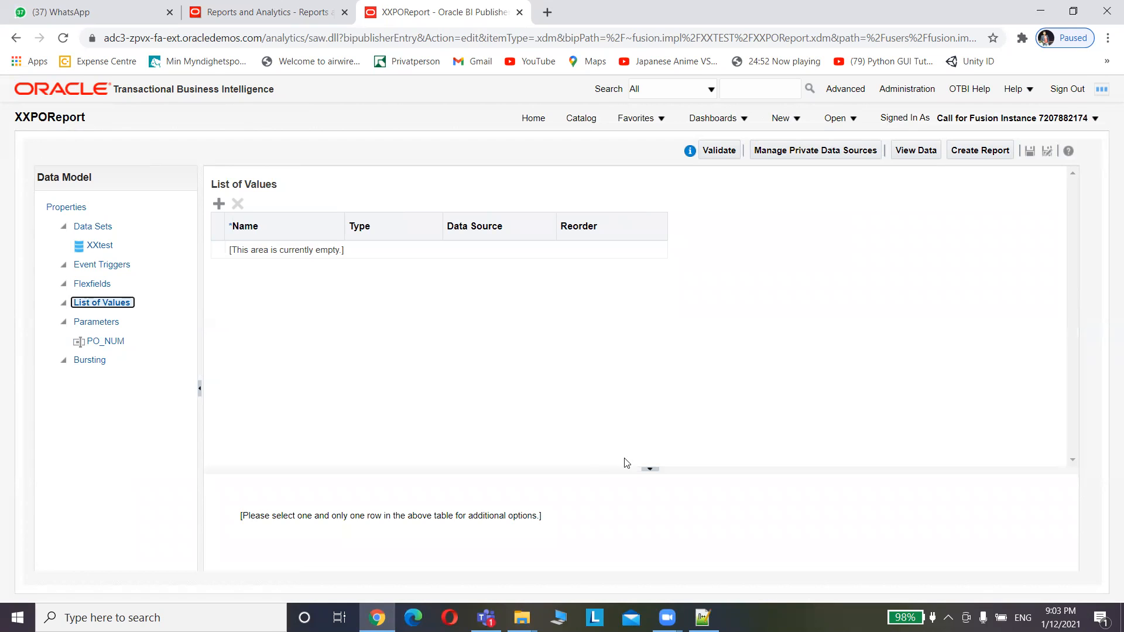
Add a list of values named PO Number with ApplicationDB_FSCM as its data source
left_click(220, 203)
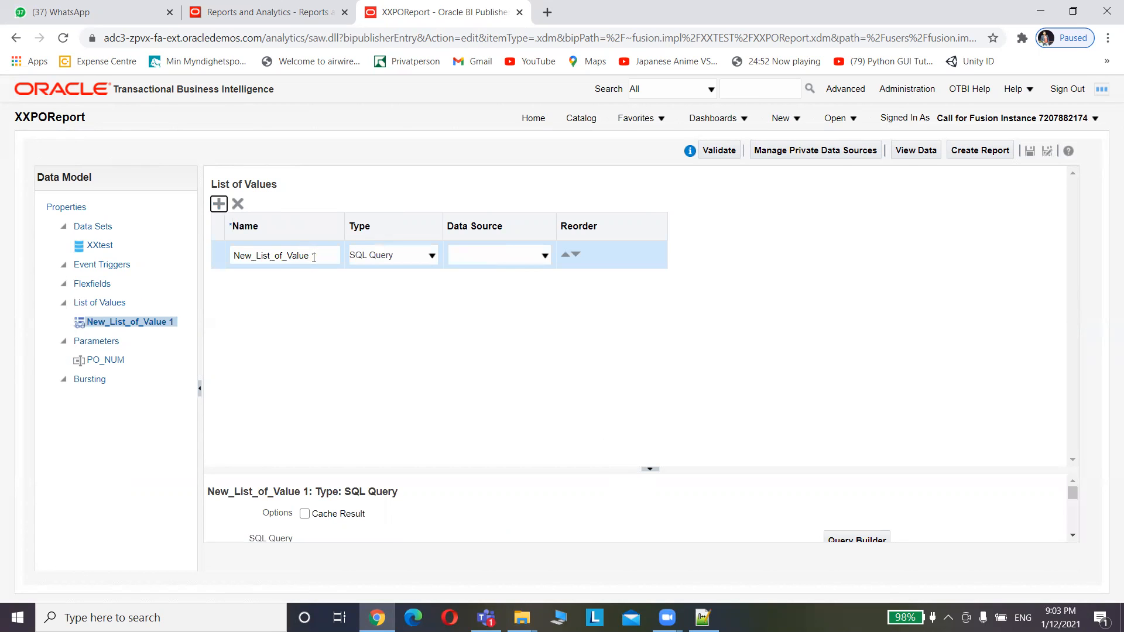
triple_click(320, 253)
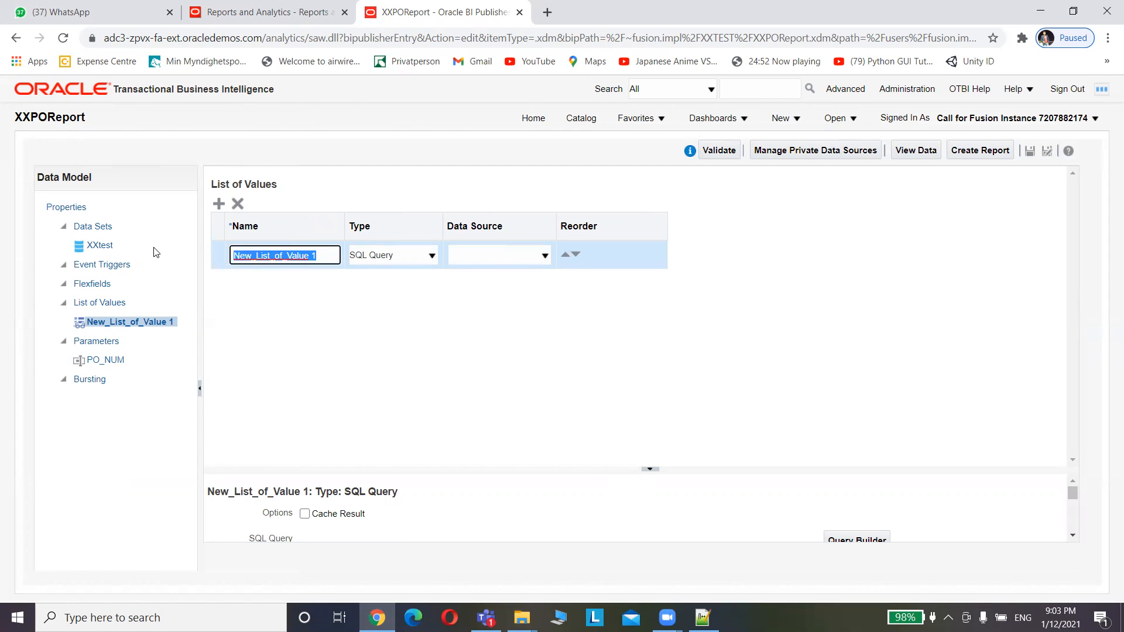
type("PO Number")
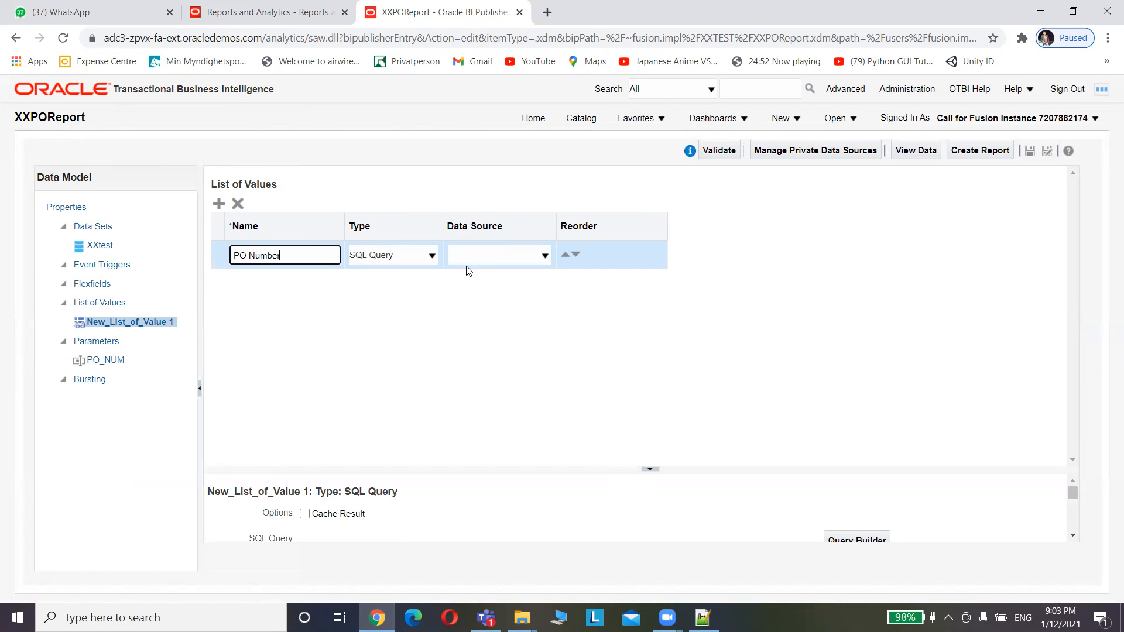
left_click(522, 260)
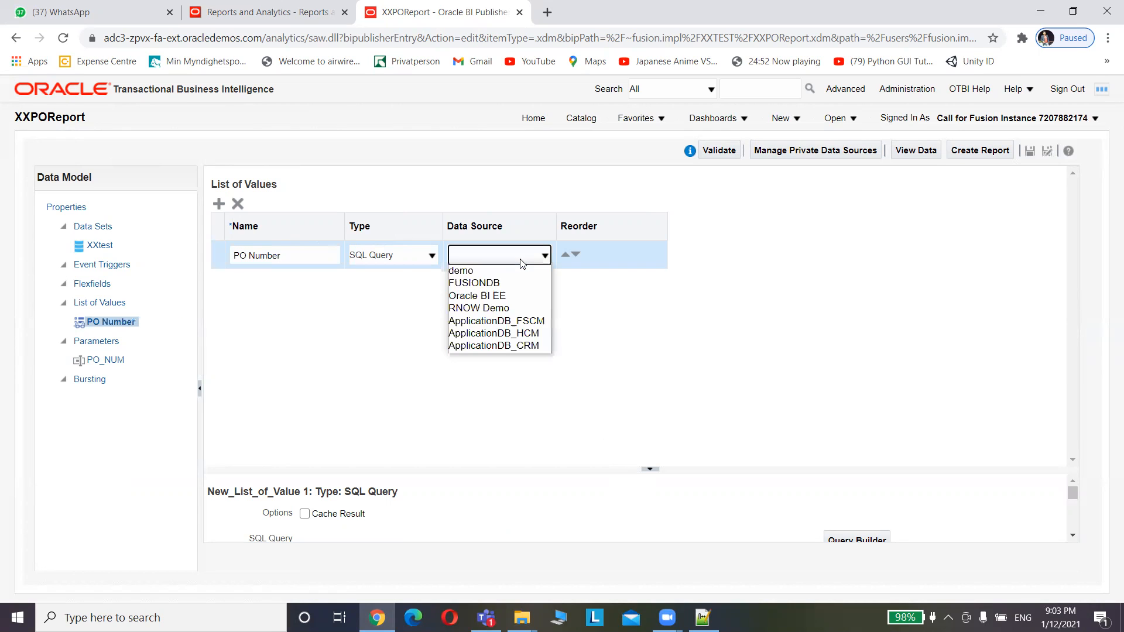
left_click(517, 323)
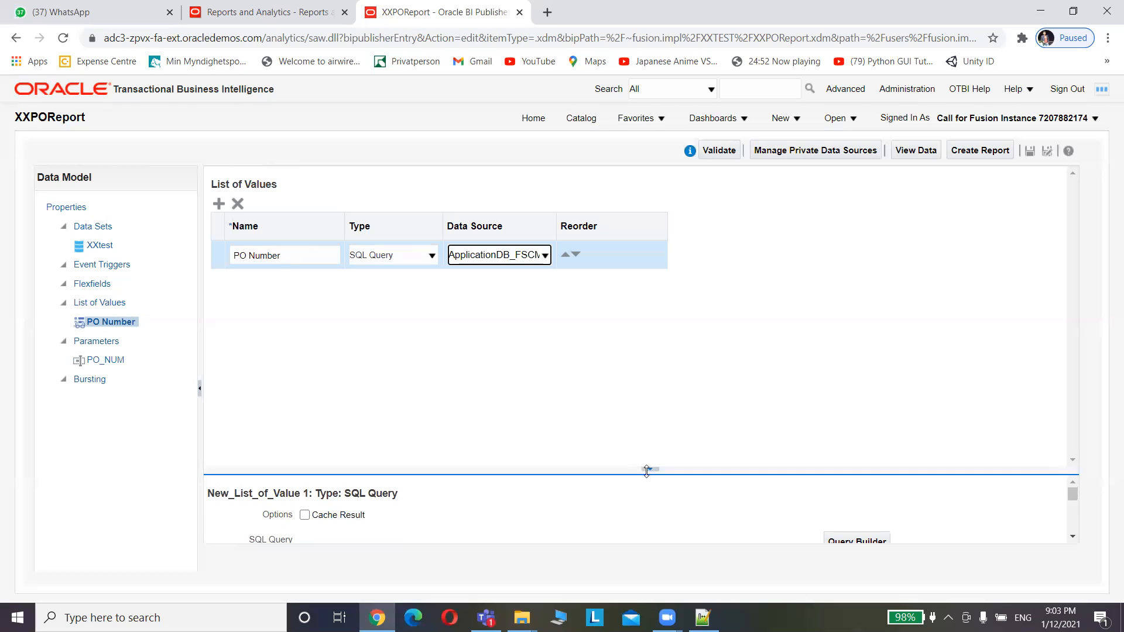
left_click_drag(647, 468, 621, 290)
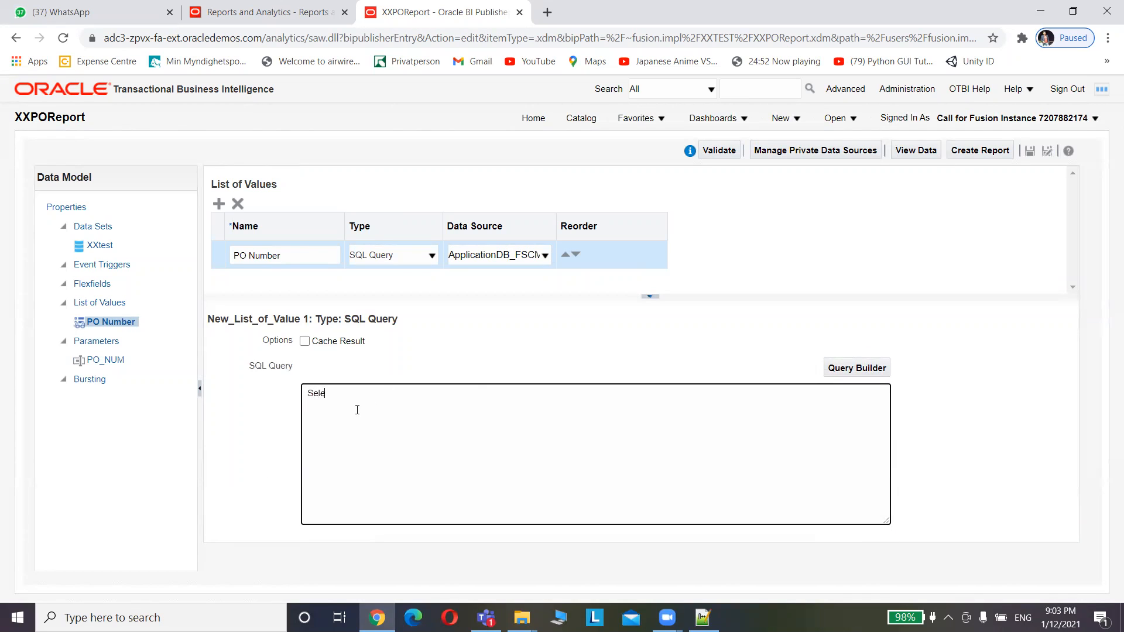
Write the list query: SEGMENT1 from PO_HEADERS_ALL ordered by creation_date descending
key("BackSpace")
type("SEGMENT1 from PO_HEADERS_ALL")
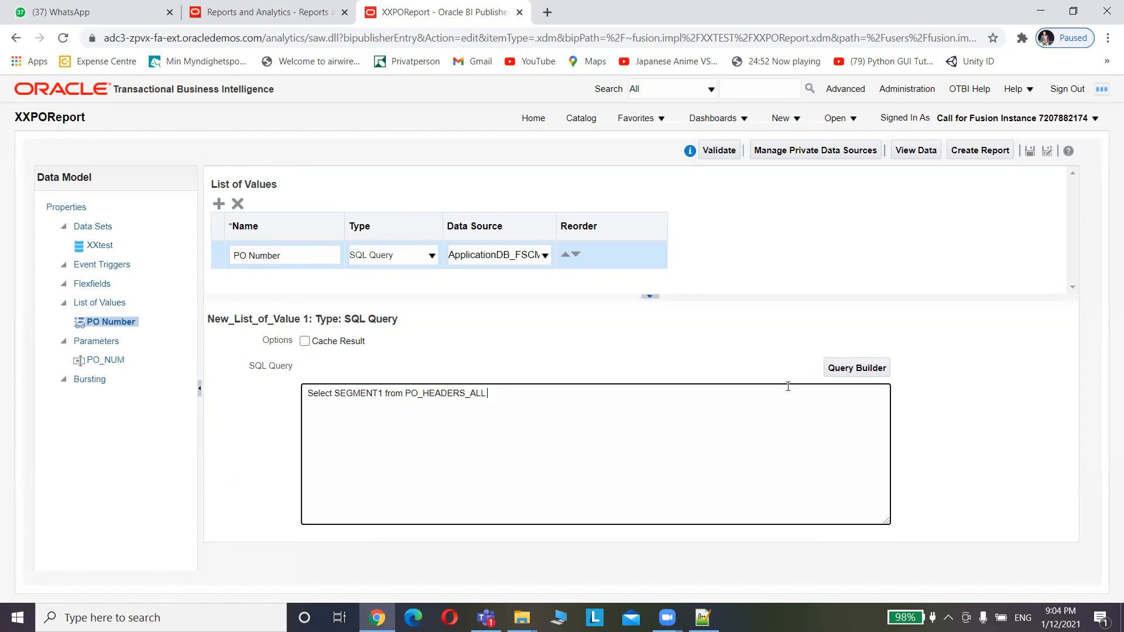
type("order")
type(" by segment")
key("BackSpace")
key("BackSpace")
key("BackSpace")
key("BackSpace")
key("BackSpace")
type("creation_date des")
left_click(675, 351)
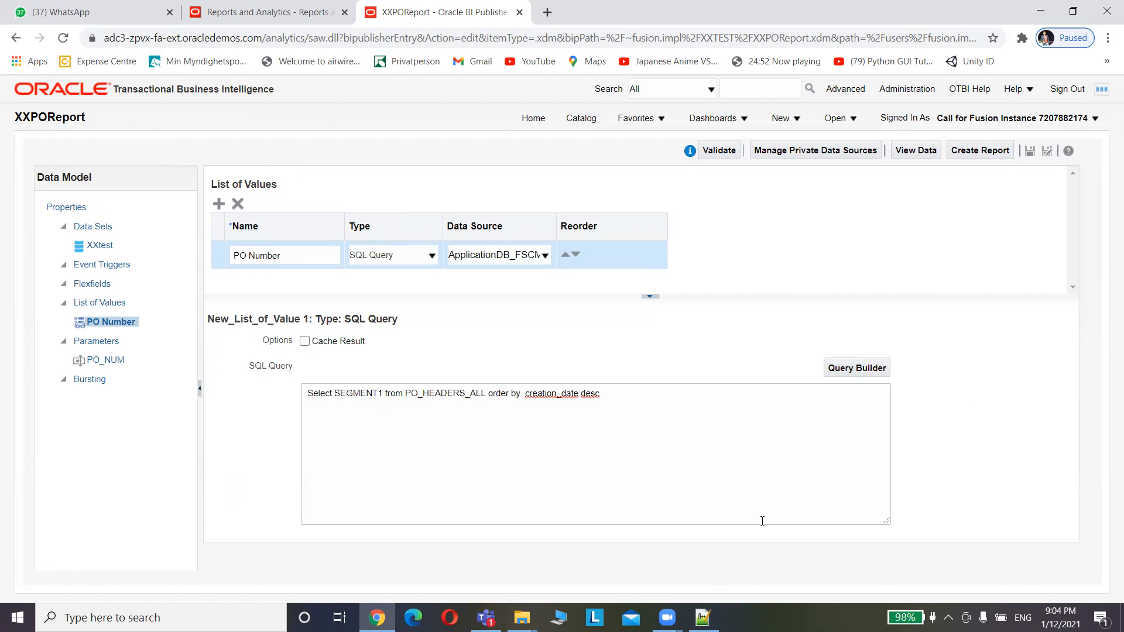
Resize the SQL query pane to review the PO Number query text
left_click(583, 427)
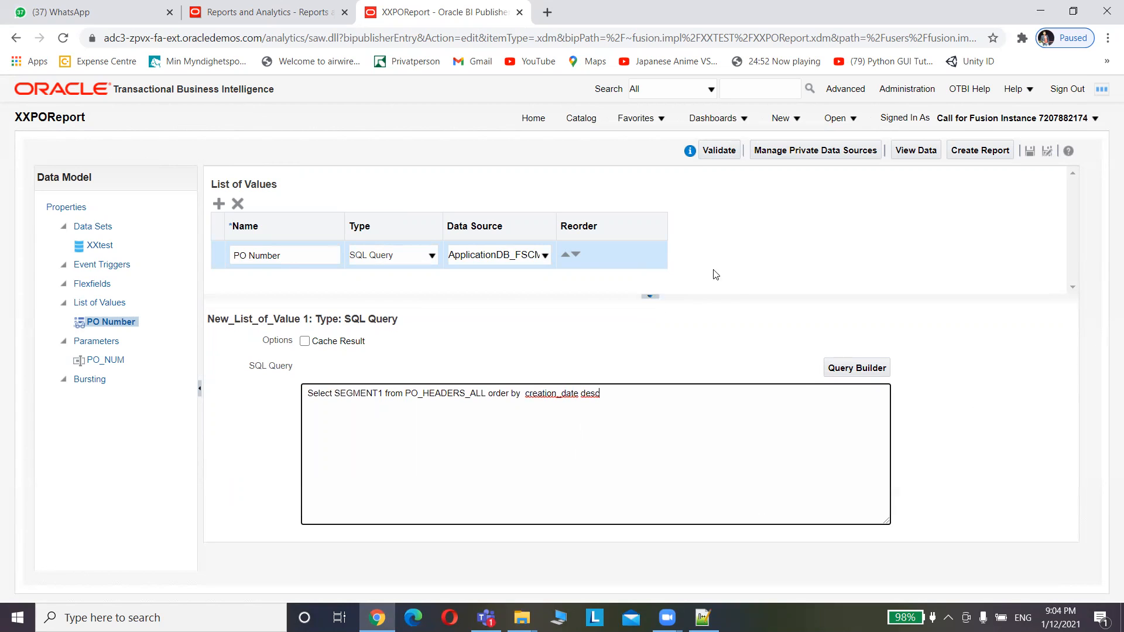
left_click(650, 297)
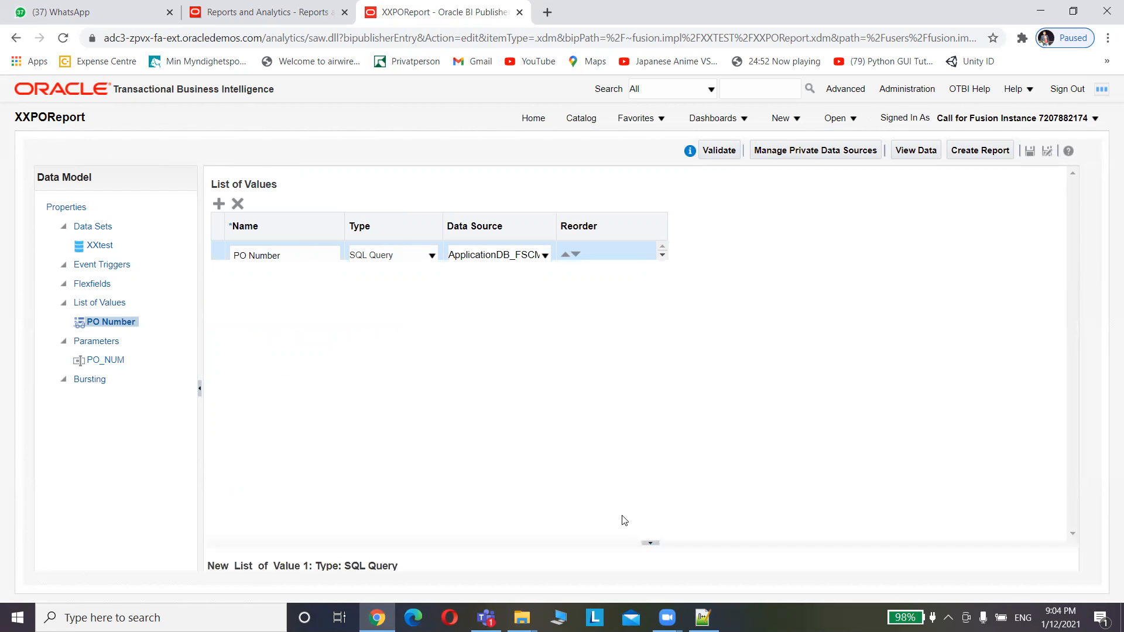
left_click_drag(624, 520, 648, 509)
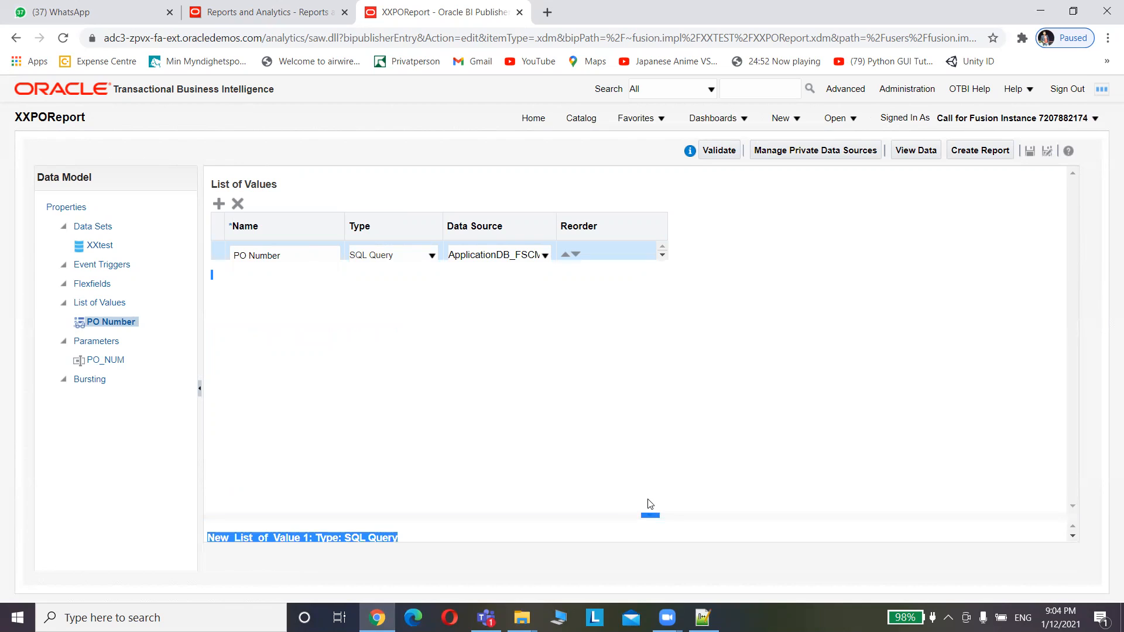
left_click(648, 515)
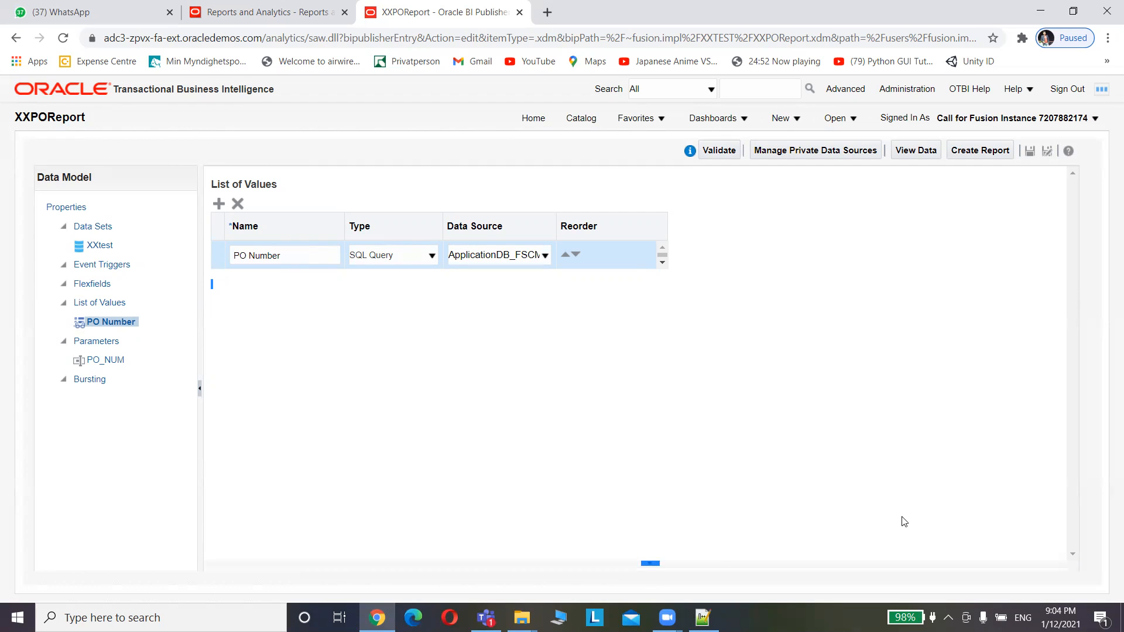
left_click_drag(651, 566, 638, 392)
left_click_drag(1076, 415, 1065, 383)
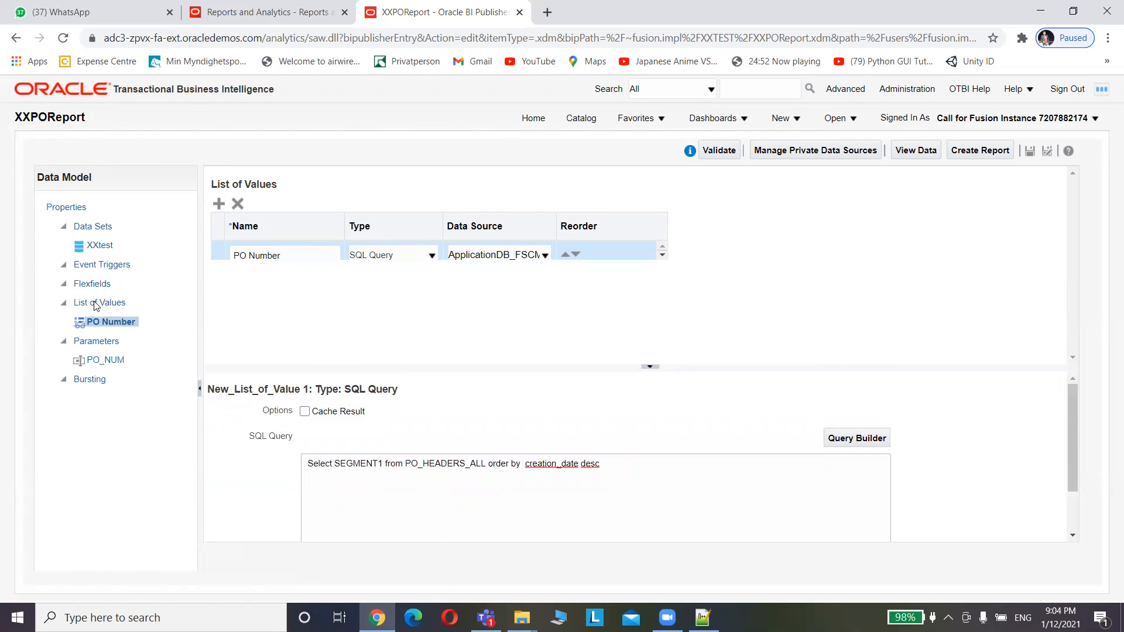
Make PO_NUM a Menu parameter fed by the PO Number list of values
left_click(106, 360)
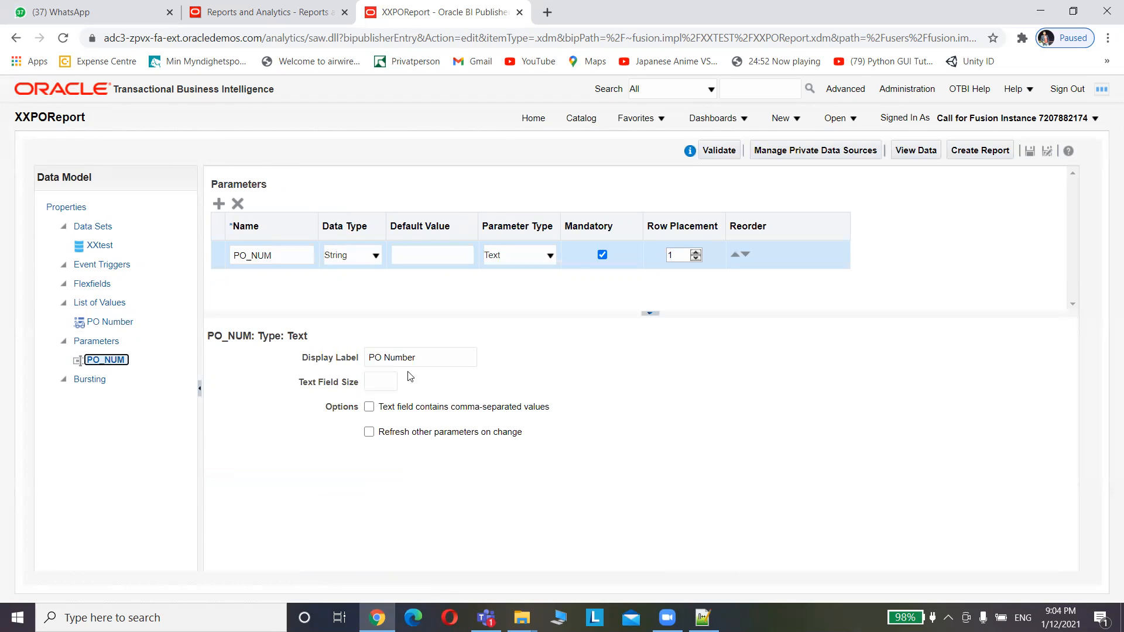
left_click(529, 258)
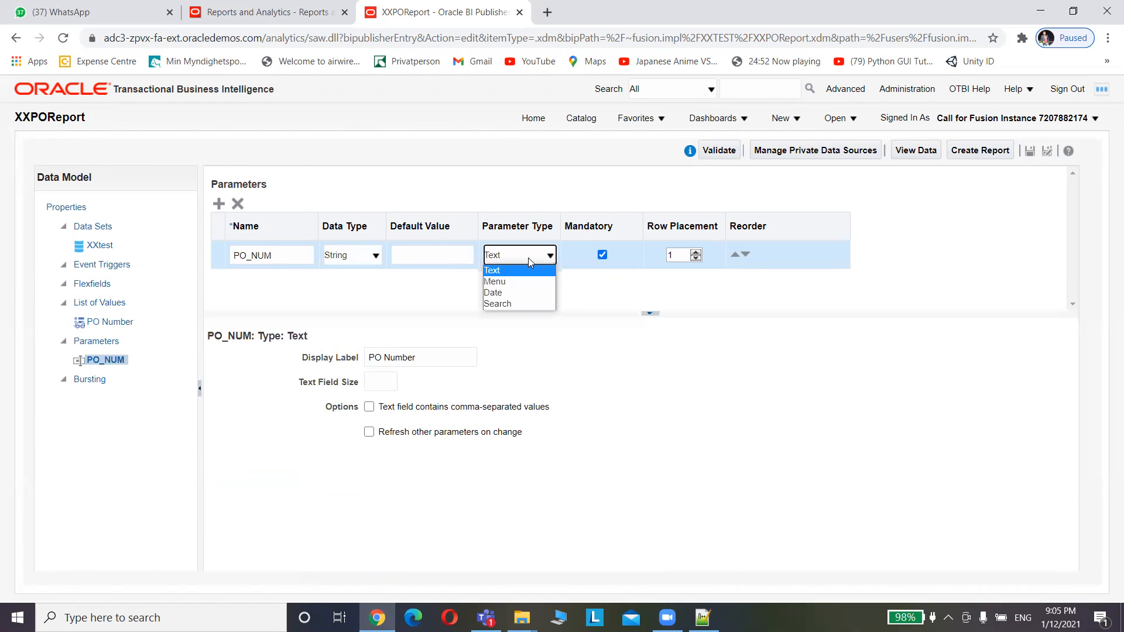
left_click(495, 282)
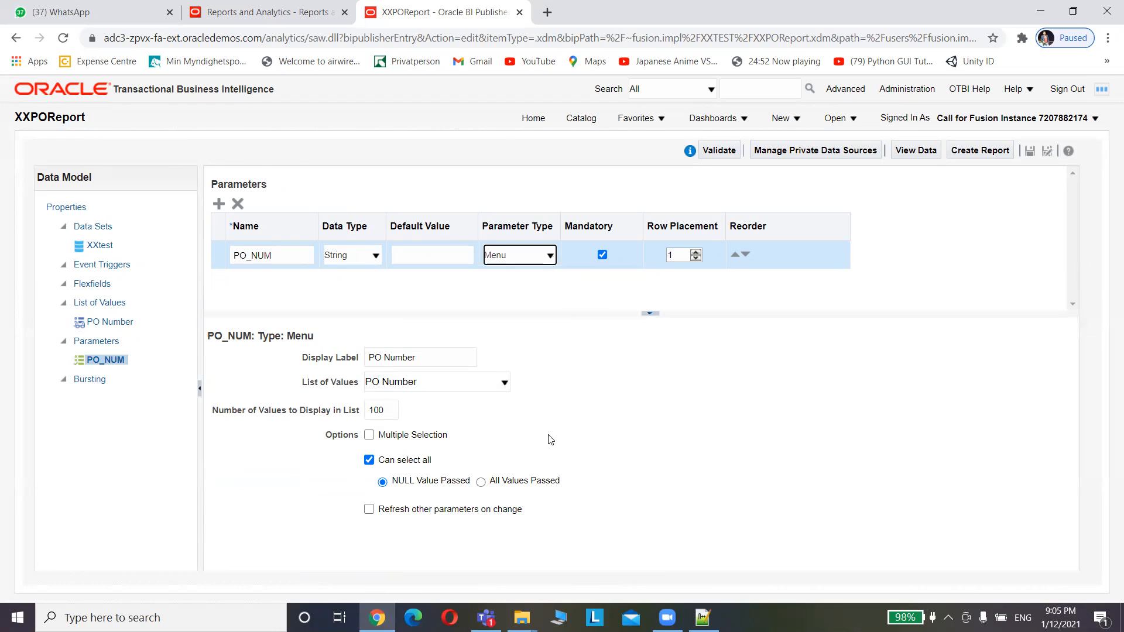
left_click(435, 381)
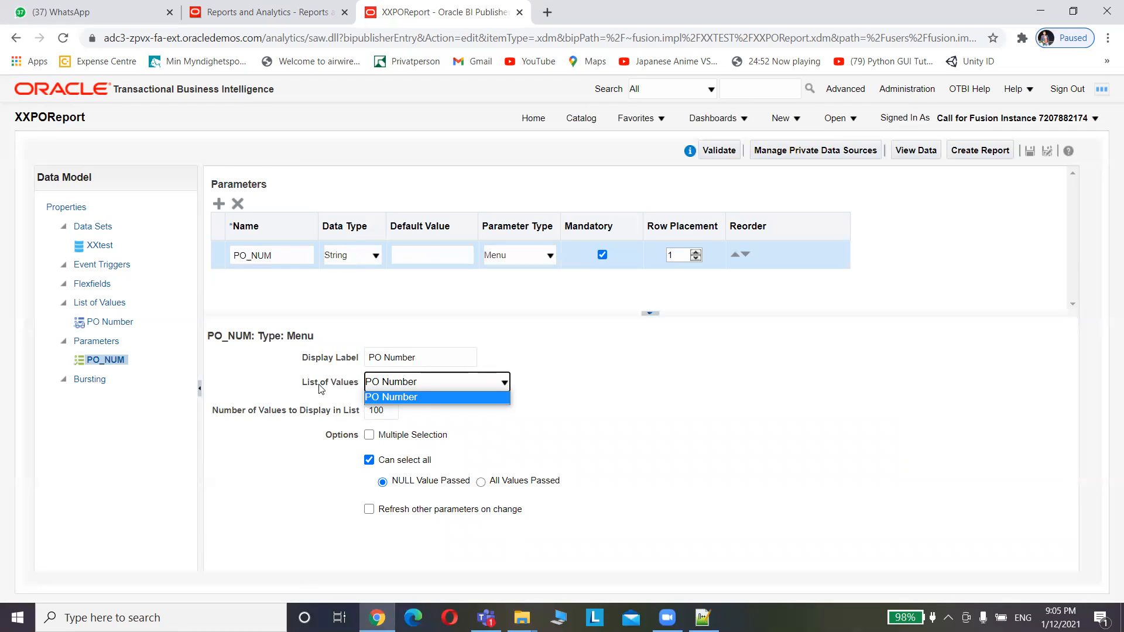
left_click(588, 435)
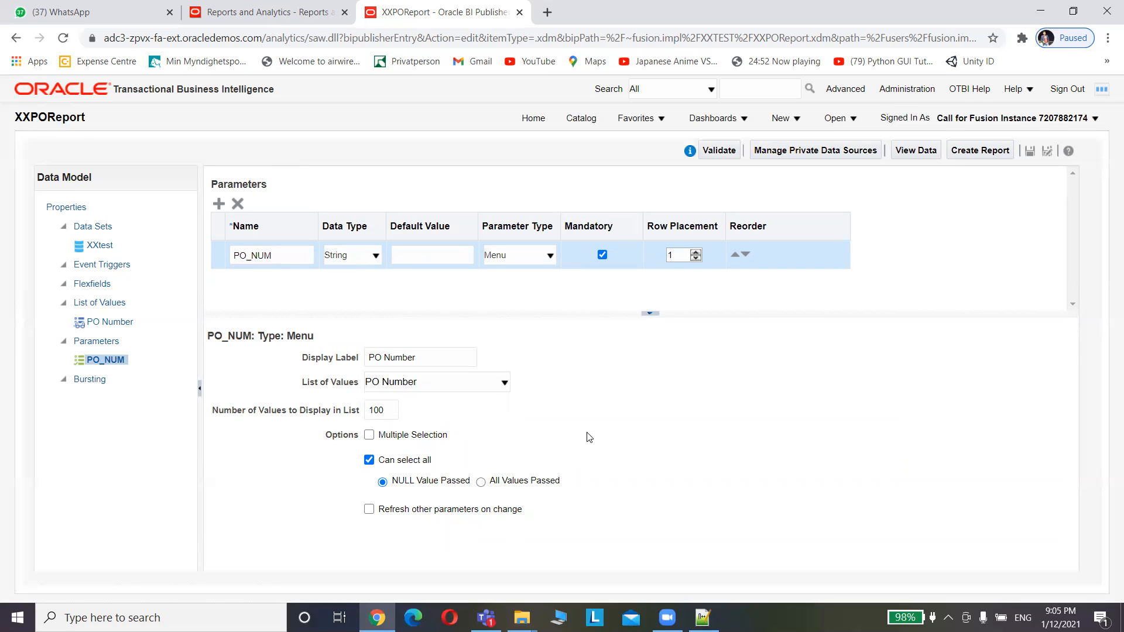
Save the data model, return to the XXtest data set diagram, and save again
left_click(1030, 154)
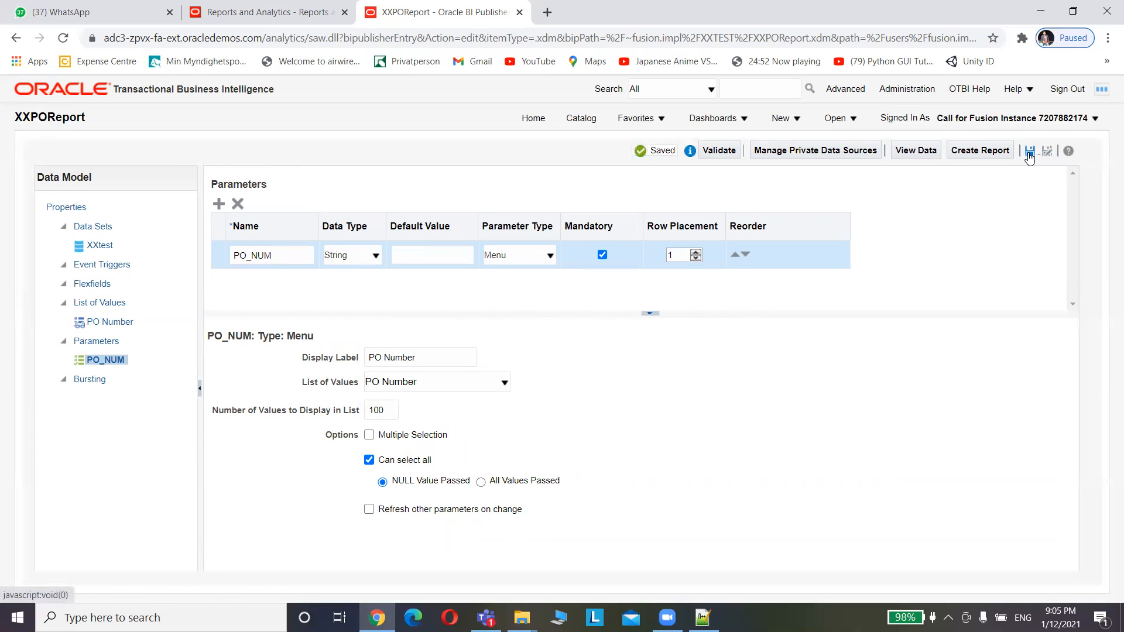
left_click(101, 246)
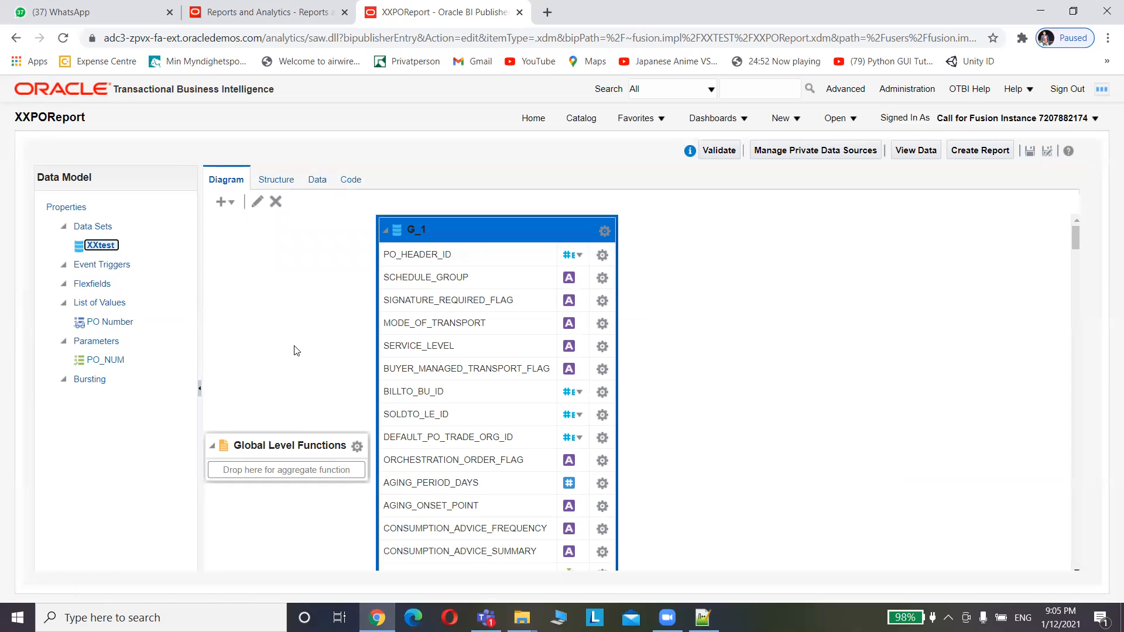
left_click(1030, 154)
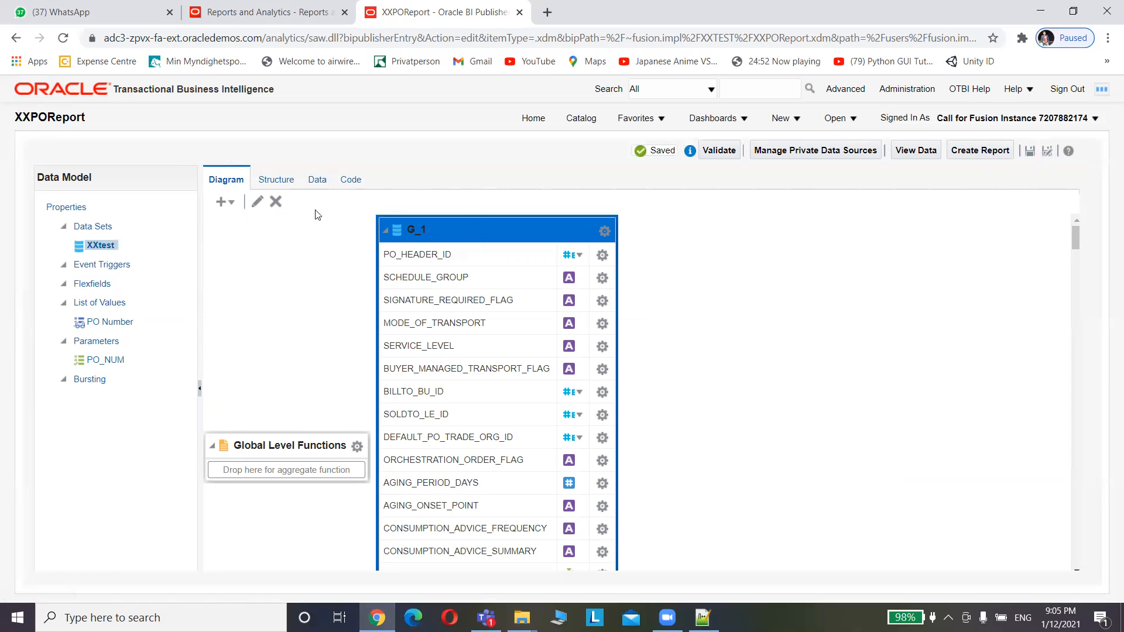
Preview the data set's output for PO number 615759
left_click(317, 181)
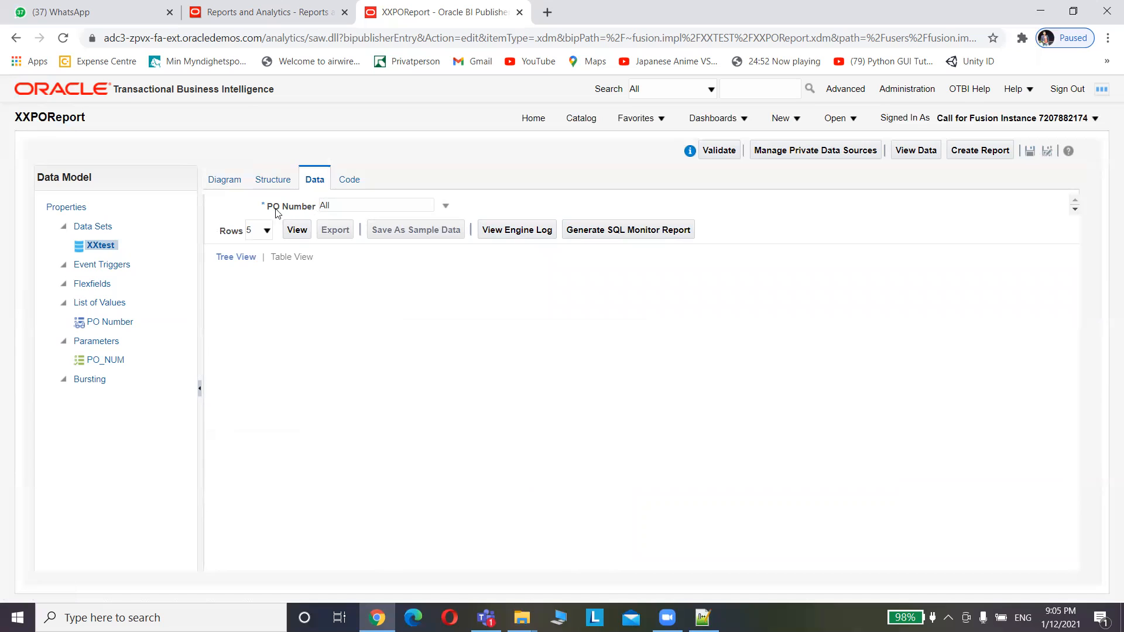
left_click(361, 210)
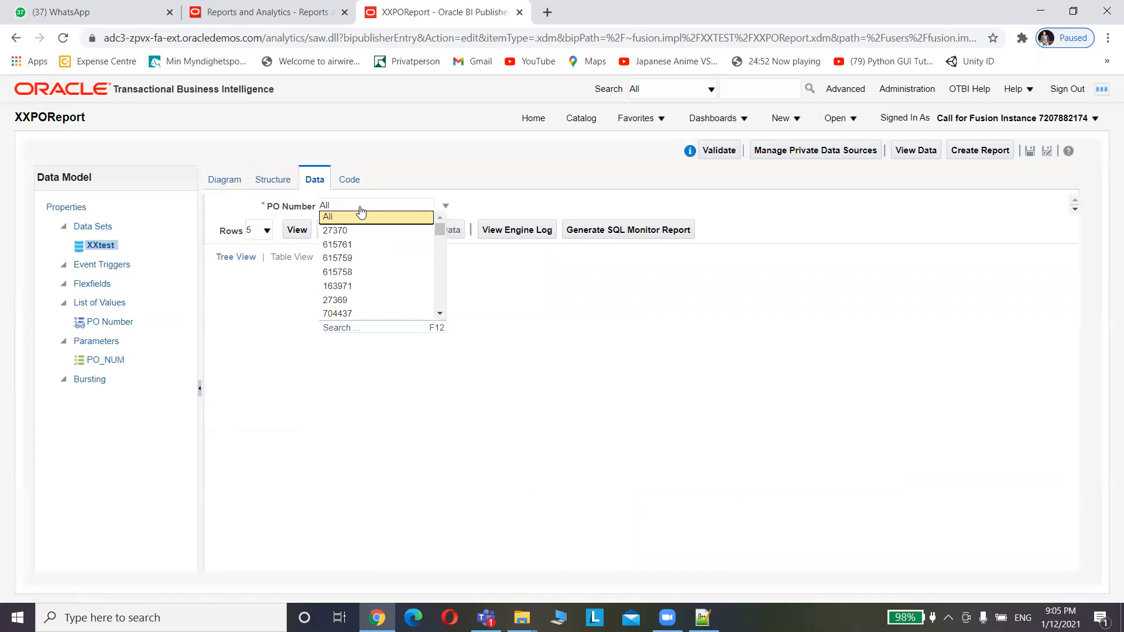
left_click(348, 261)
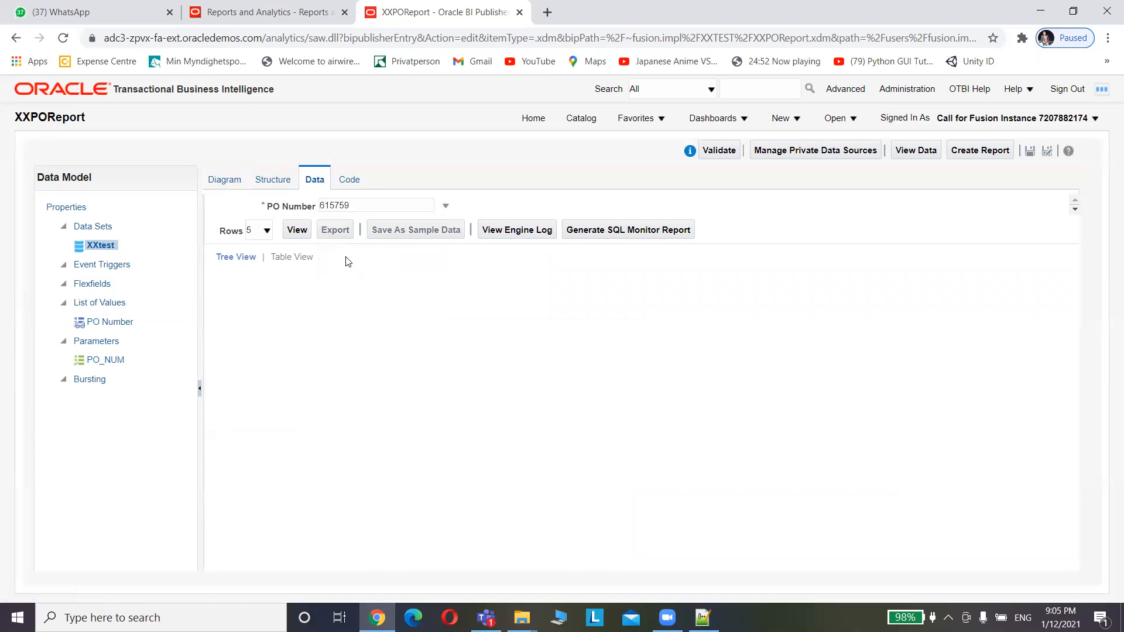
left_click(295, 230)
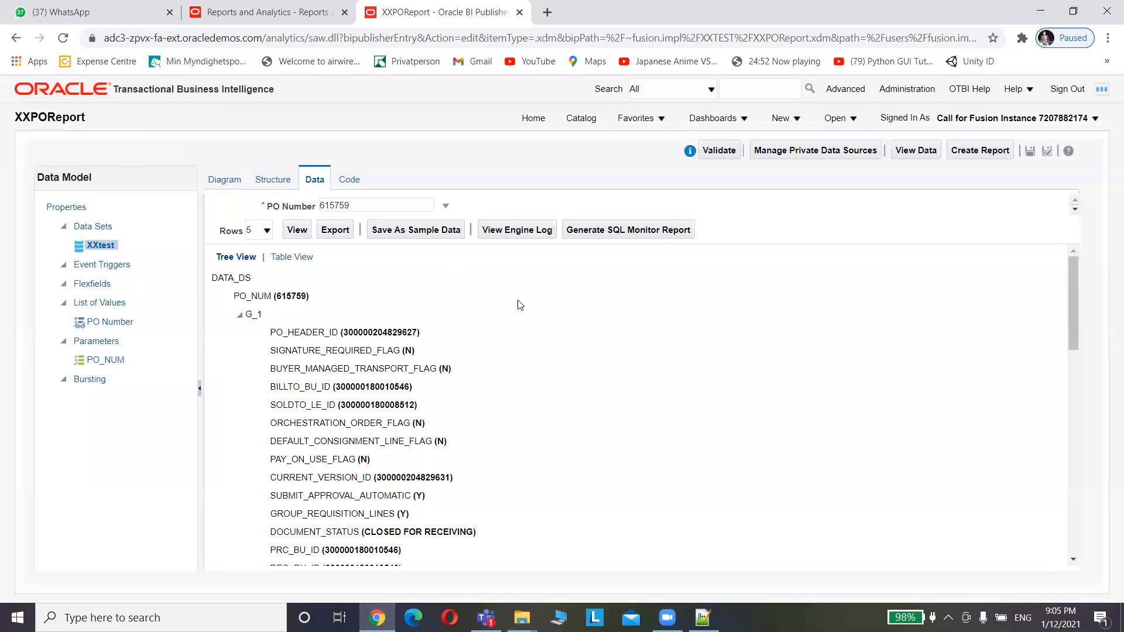
Show the PO 615759 preview as a table, then go back through the diagram to the data preview
left_click(296, 257)
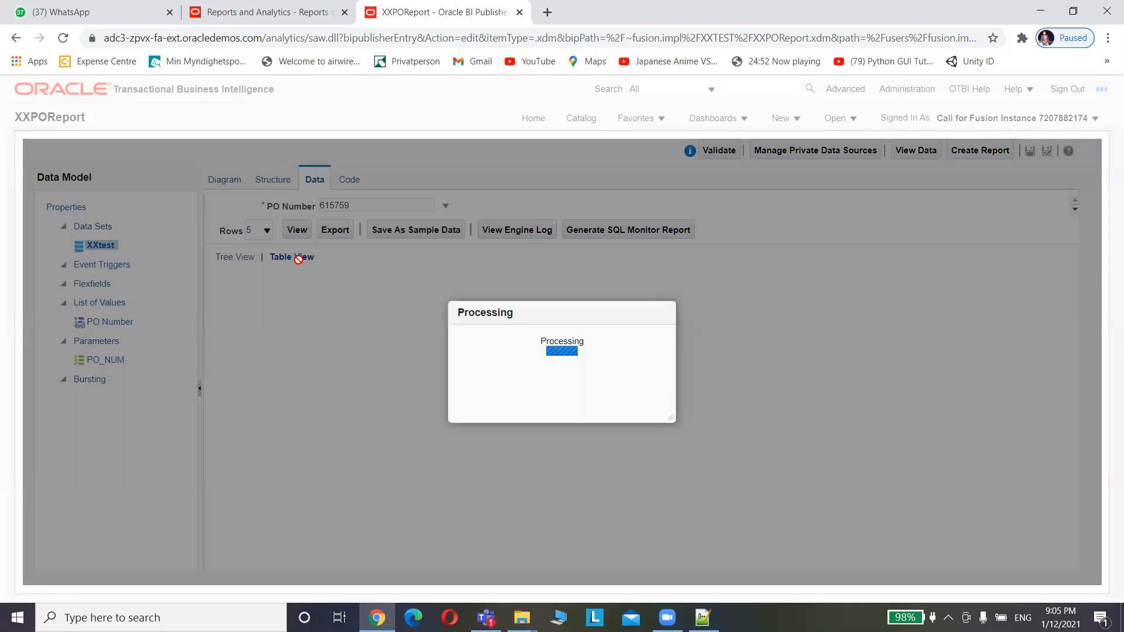
left_click_drag(245, 562, 188, 469)
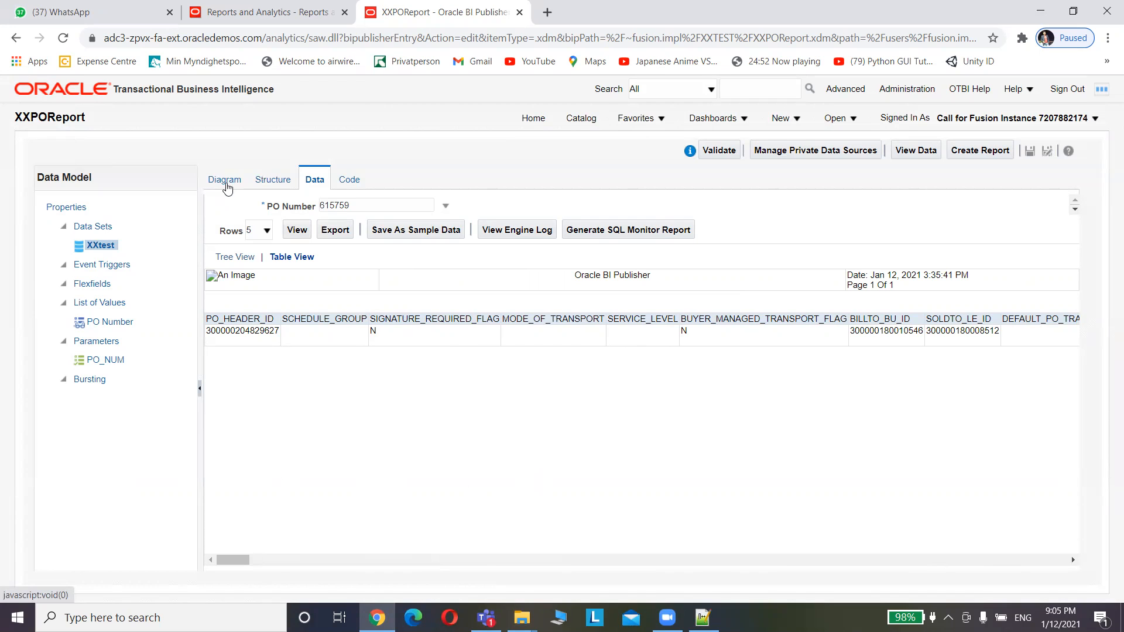
left_click(226, 181)
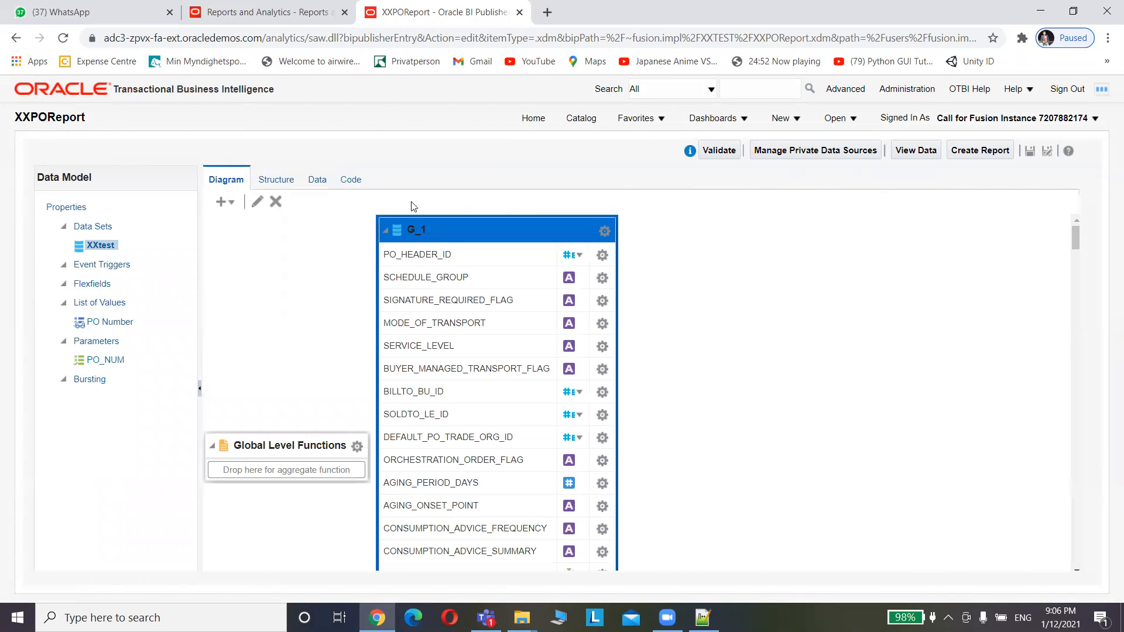
left_click(323, 182)
Rerun the PO 615759 preview, store it as sample data, and save the data model
left_click(295, 236)
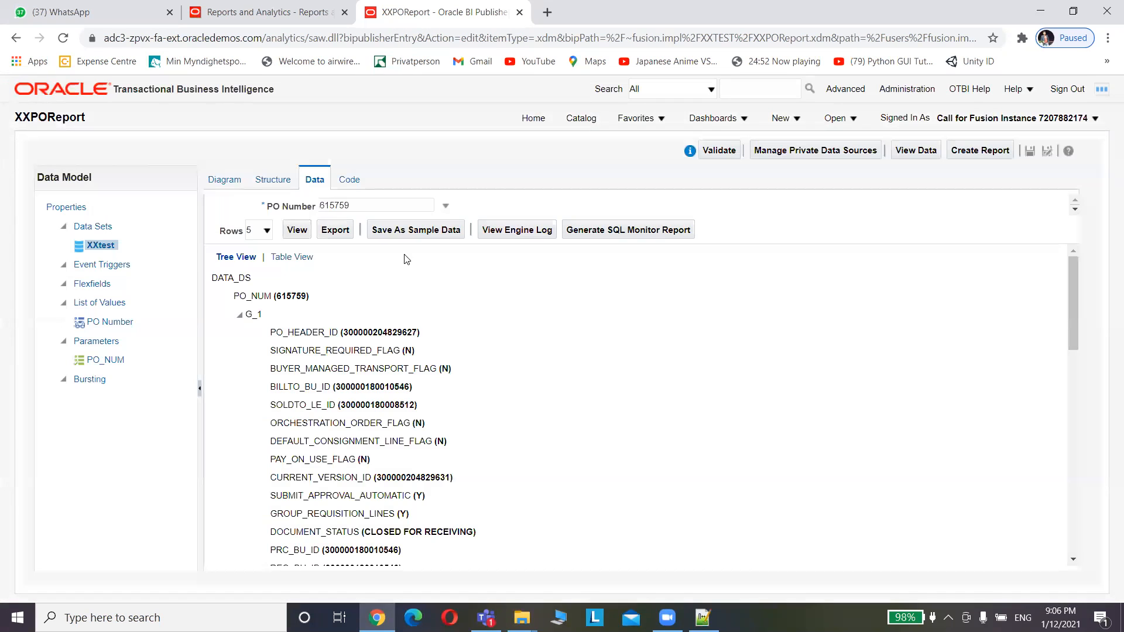
left_click(419, 231)
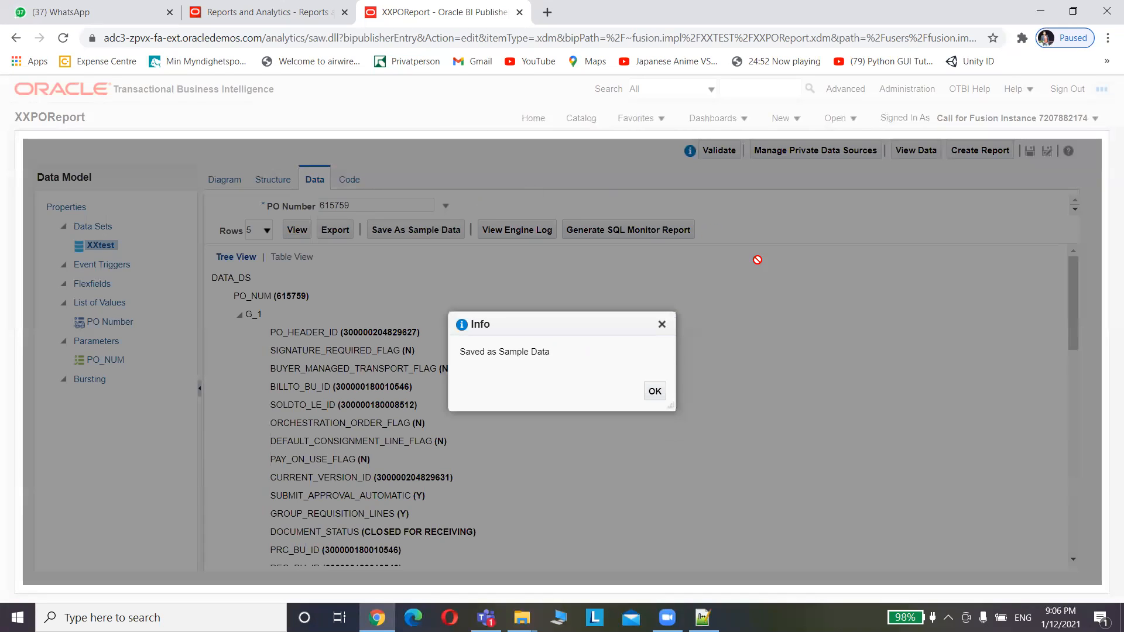
left_click(654, 391)
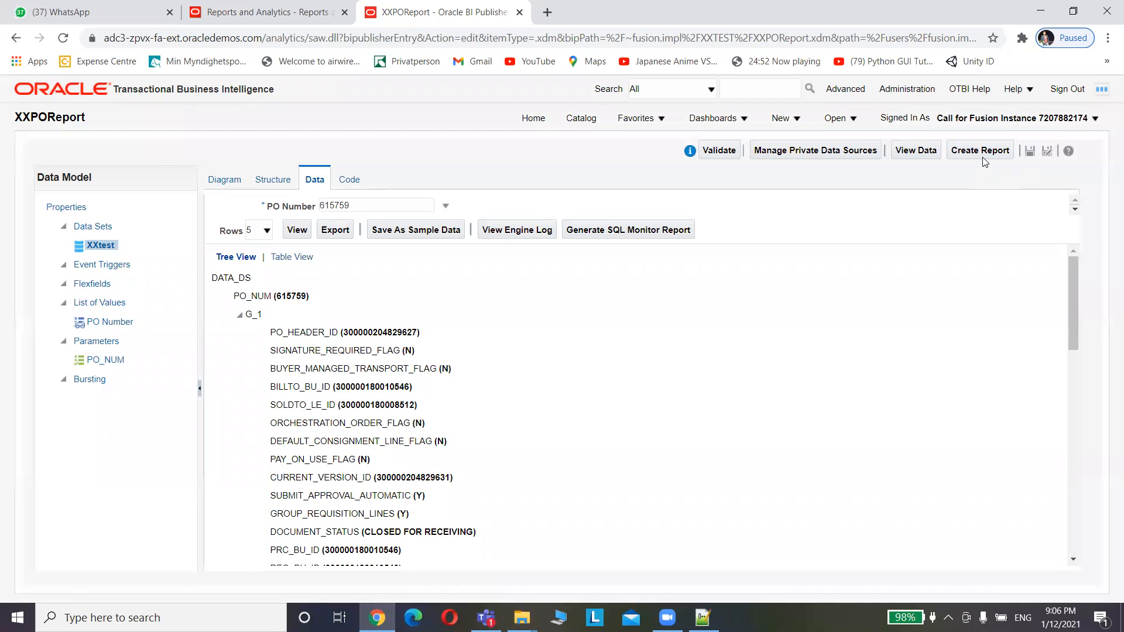
left_click(1030, 151)
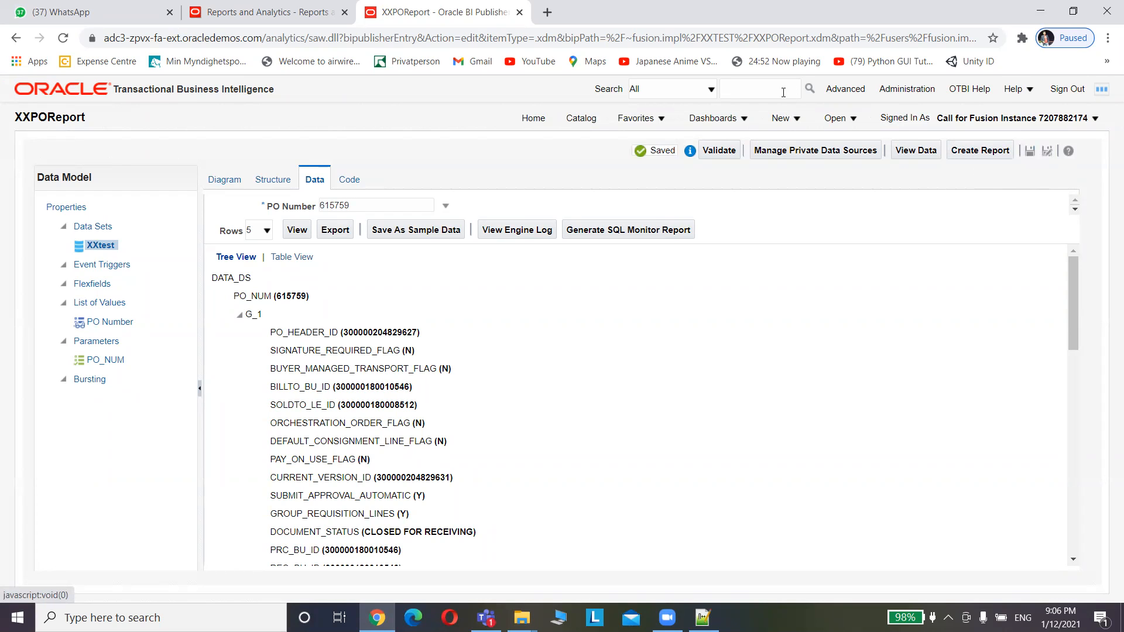
left_click(780, 119)
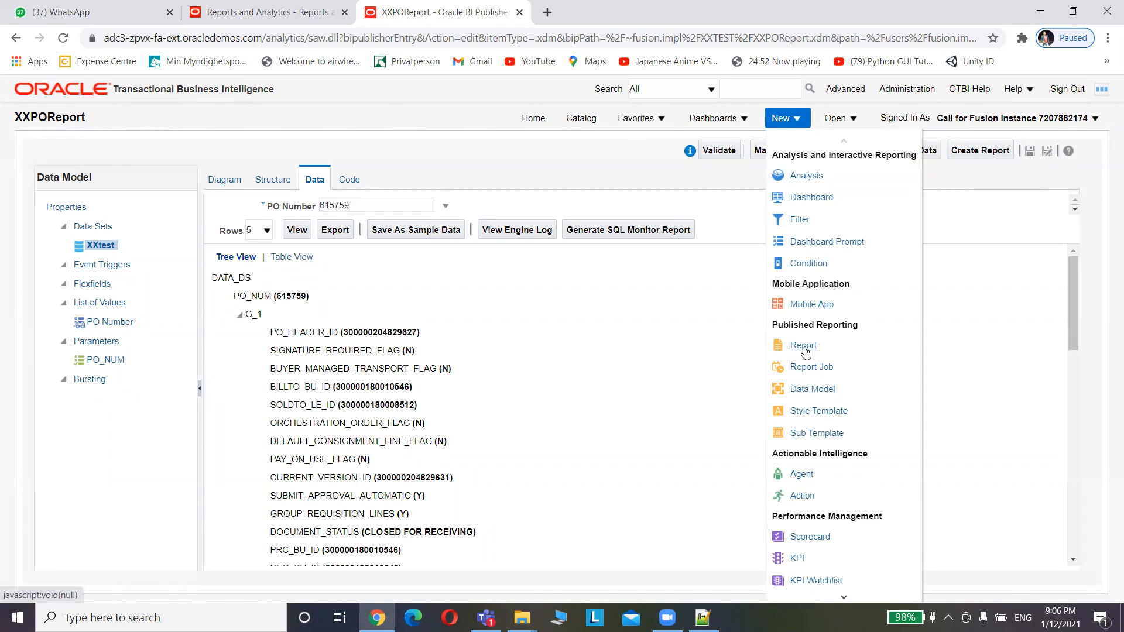
Create a new report, skip the Create Report wizard, and pick XXPOReport as its data model
left_click(804, 347)
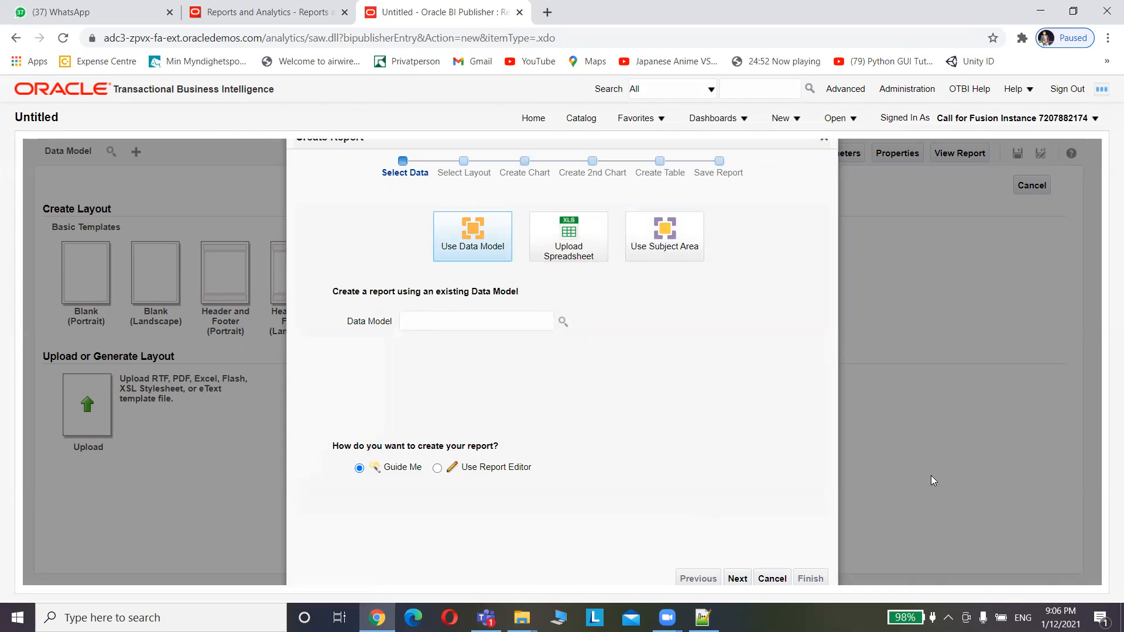
left_click(779, 579)
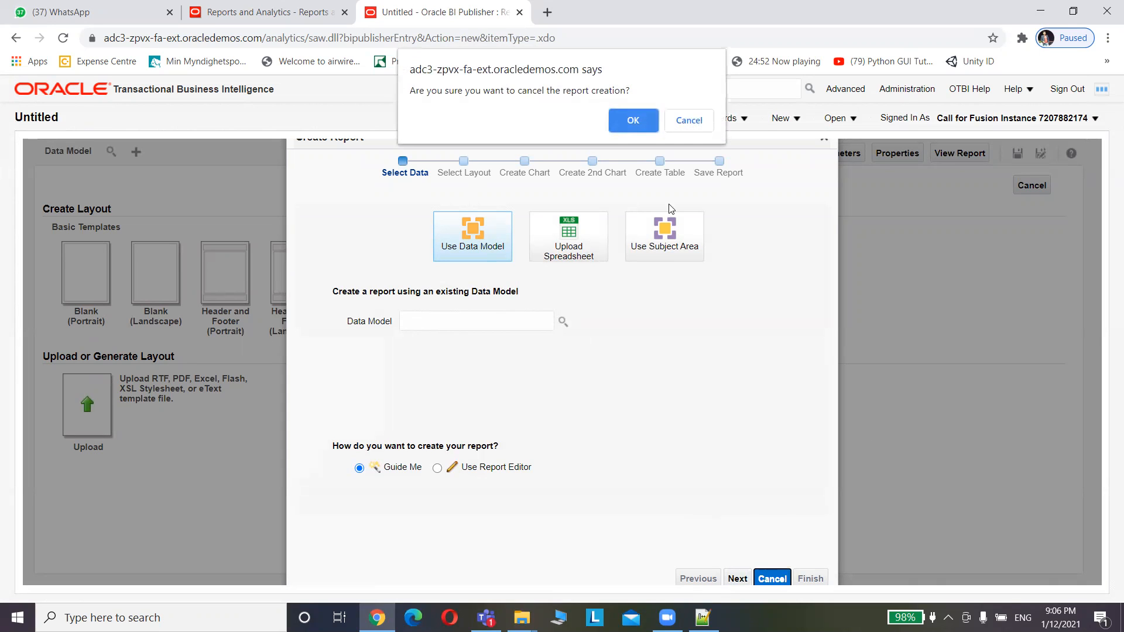
left_click(631, 119)
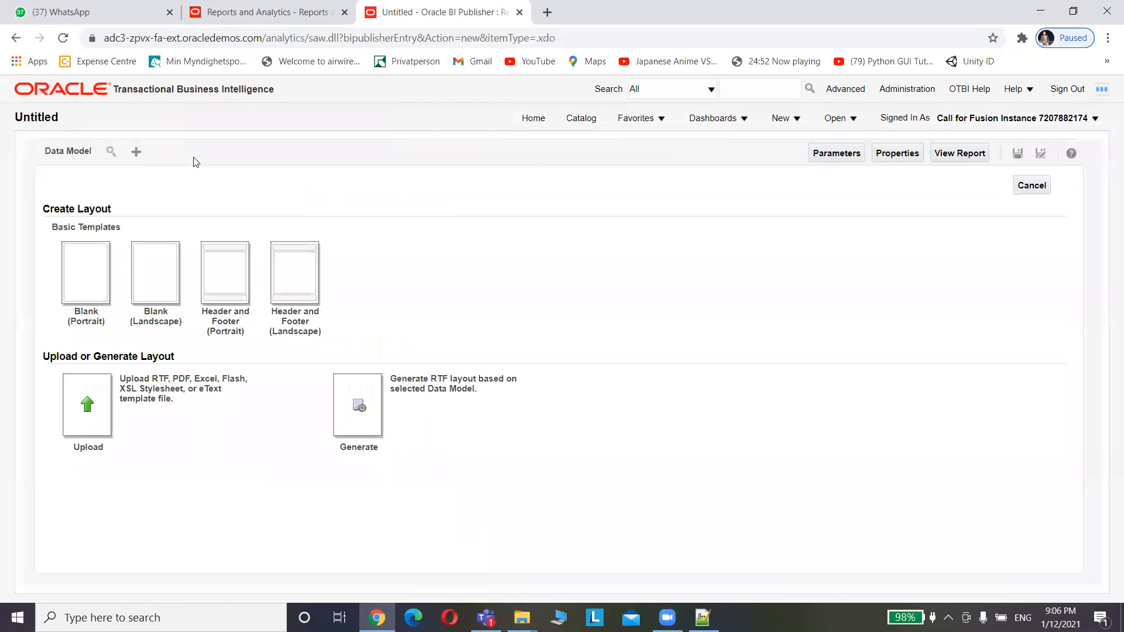
left_click(111, 153)
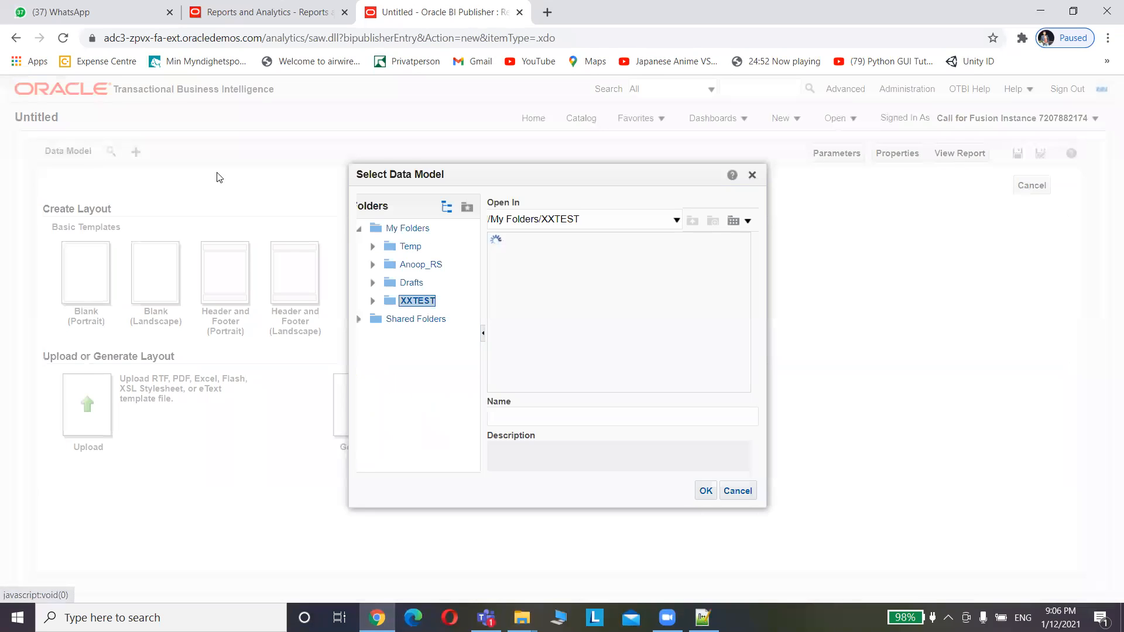
left_click(529, 247)
left_click(707, 493)
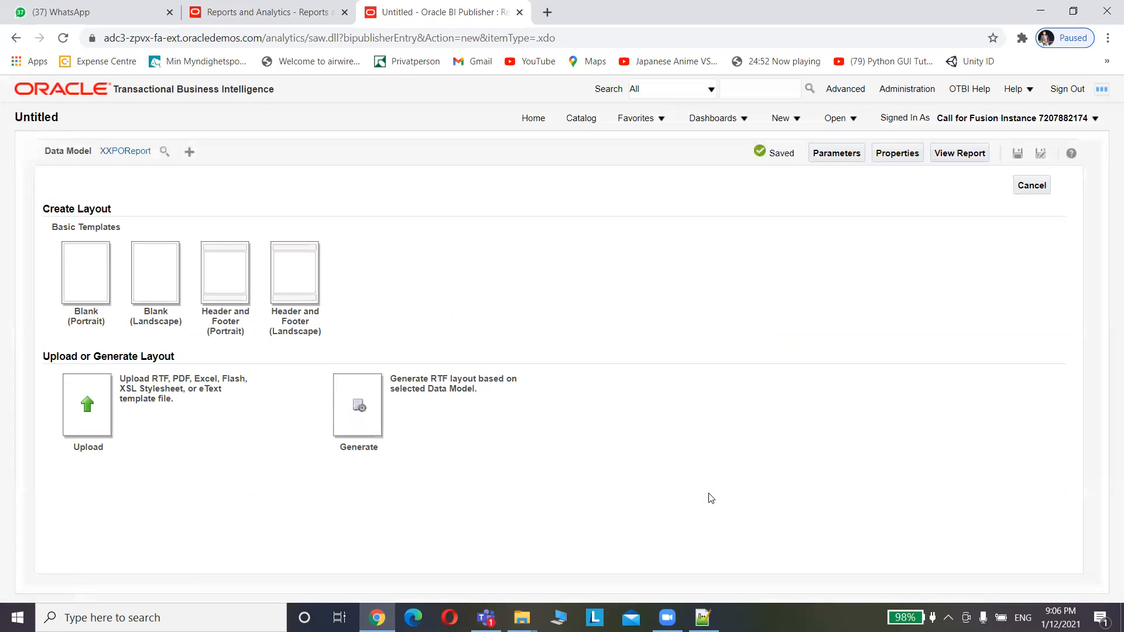
Auto-generate a layout with the template name XXTESTPO_V1
left_click(363, 408)
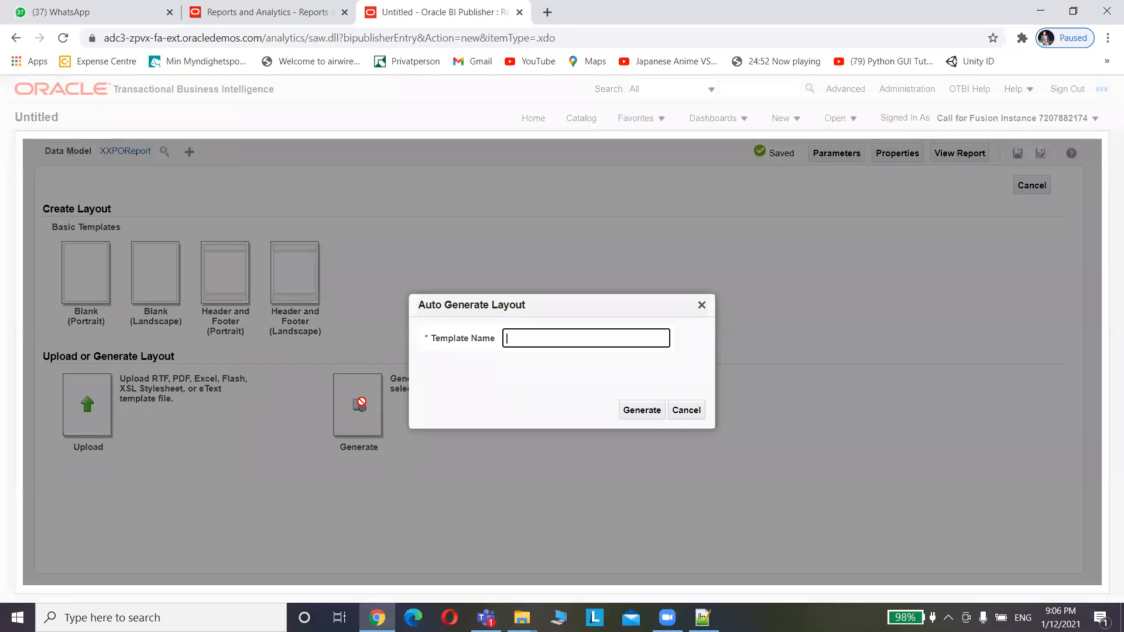
type("XX")
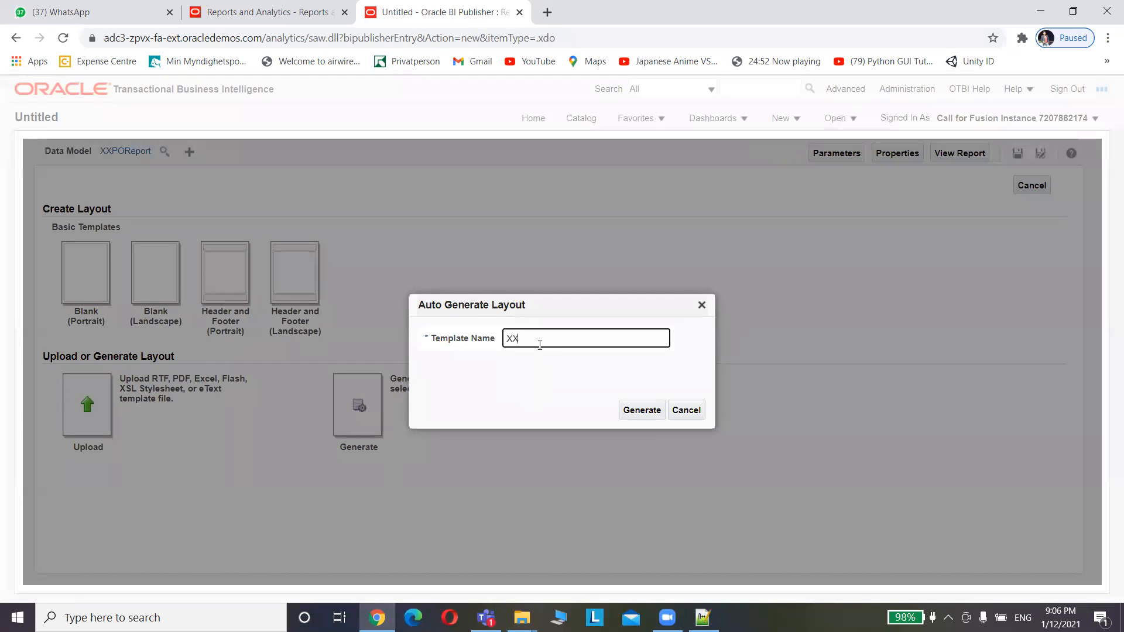
type("TESTPO_V1")
left_click_drag(624, 341, 352, 335)
key("ctrl+c")
left_click(651, 412)
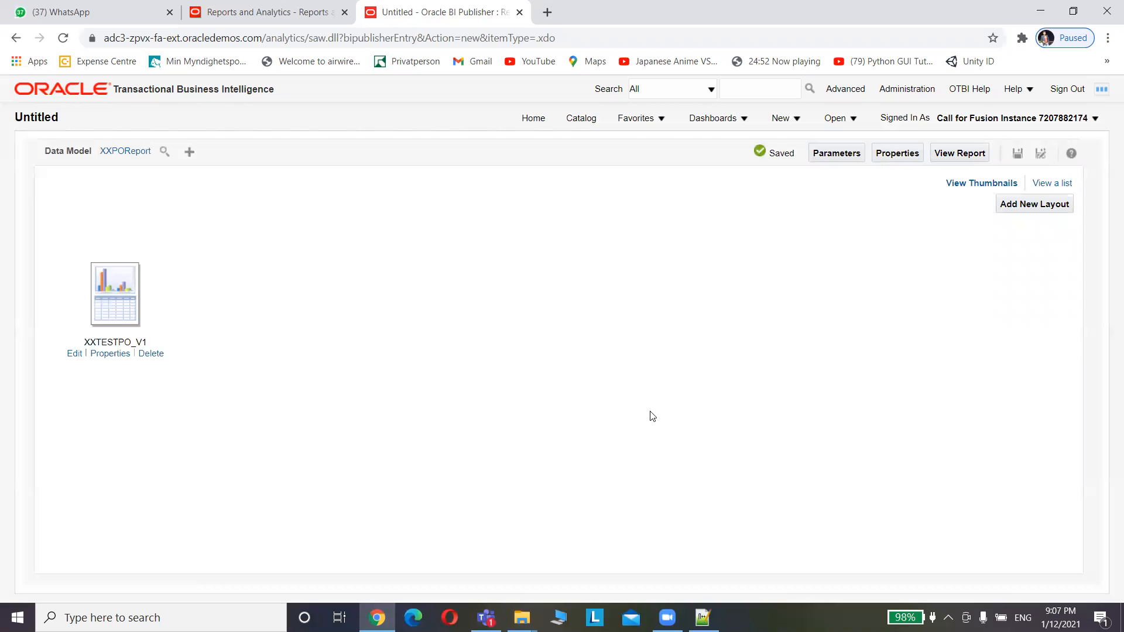
In the layout list, set the default output format to Excel (*.xlsx)
left_click(1057, 185)
left_click(510, 313)
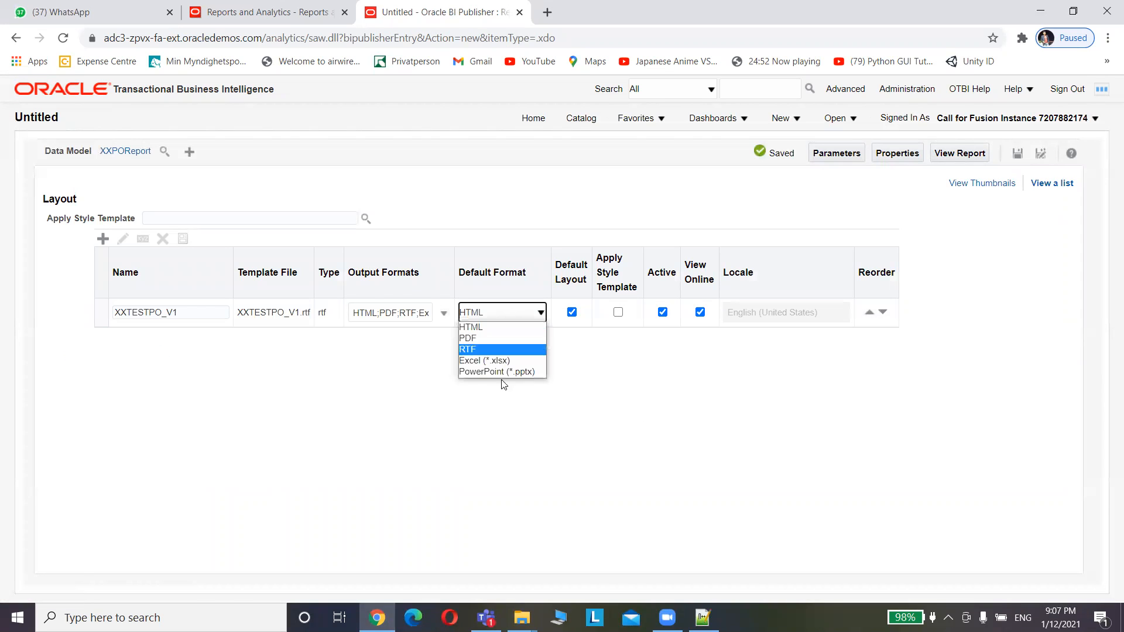
left_click(483, 360)
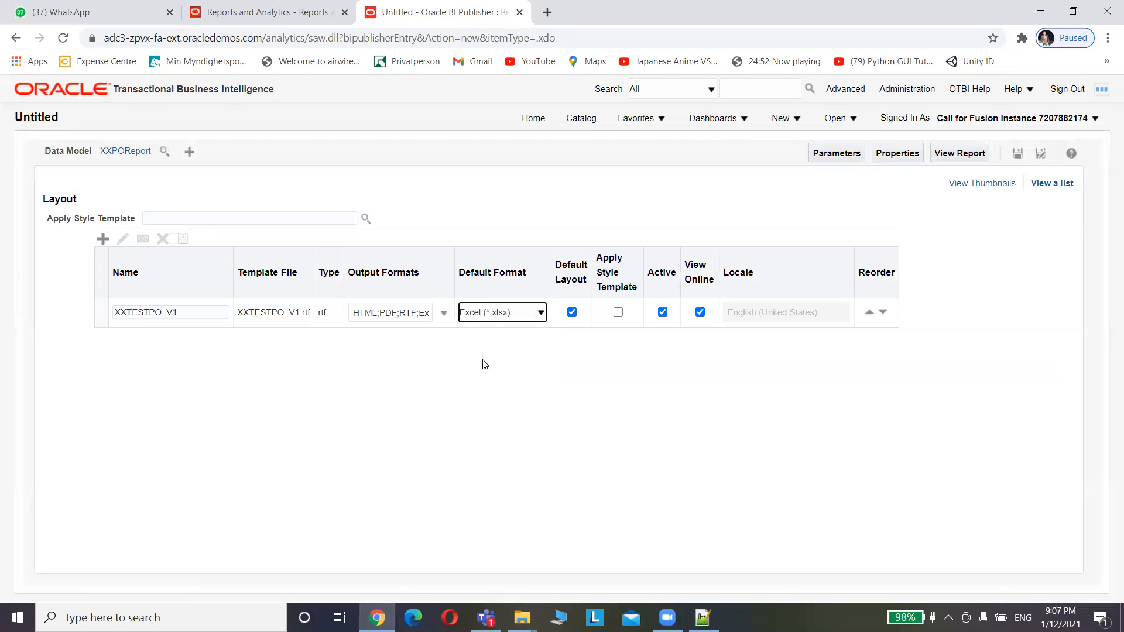
left_click(497, 313)
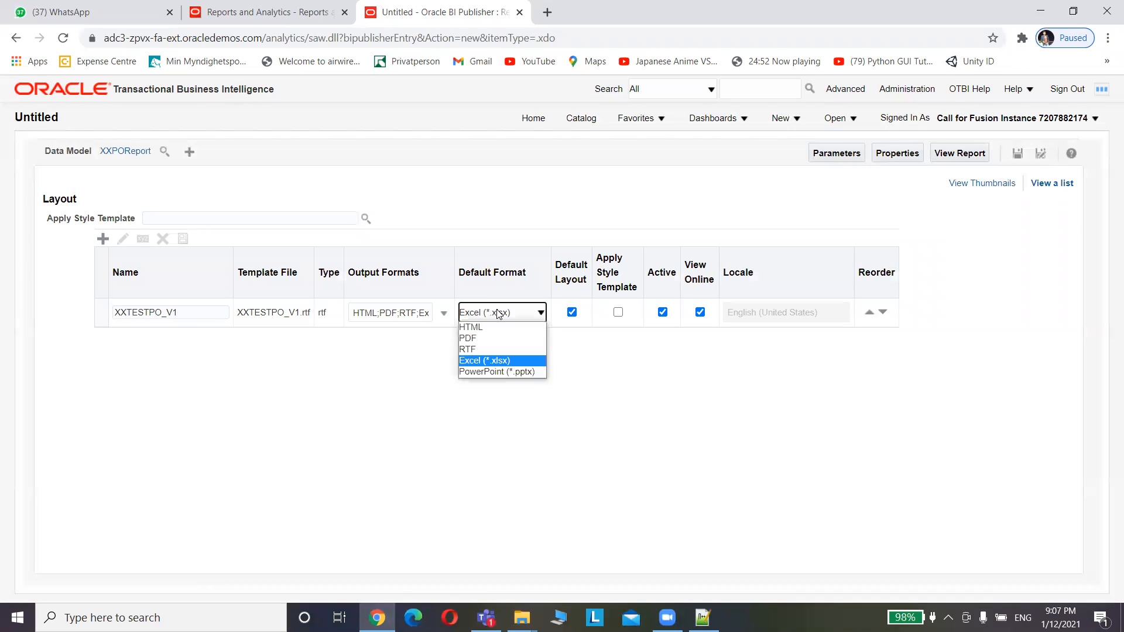
left_click(493, 359)
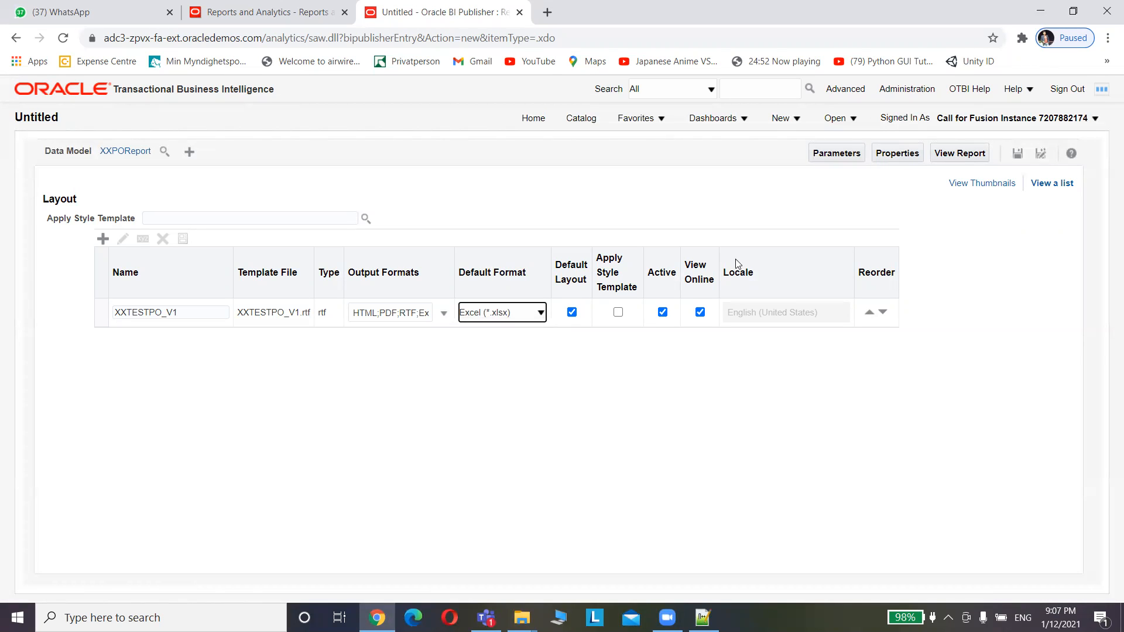
Save the report as XXTESTPO_V1 in the XXTEST folder
left_click(1021, 160)
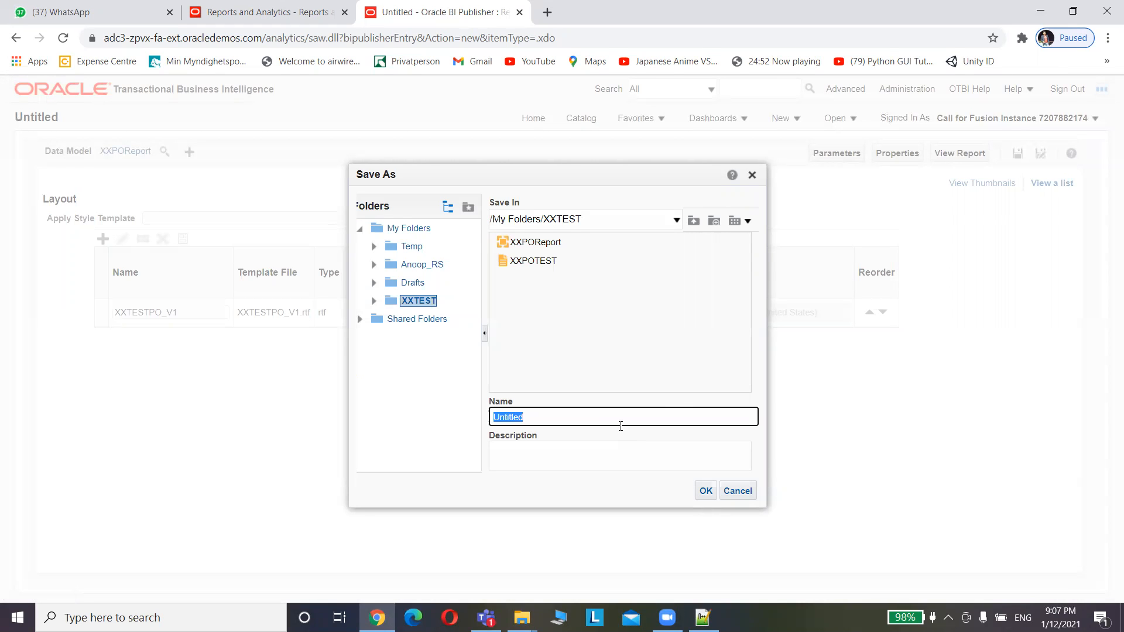
key("ctrl+v")
left_click(707, 492)
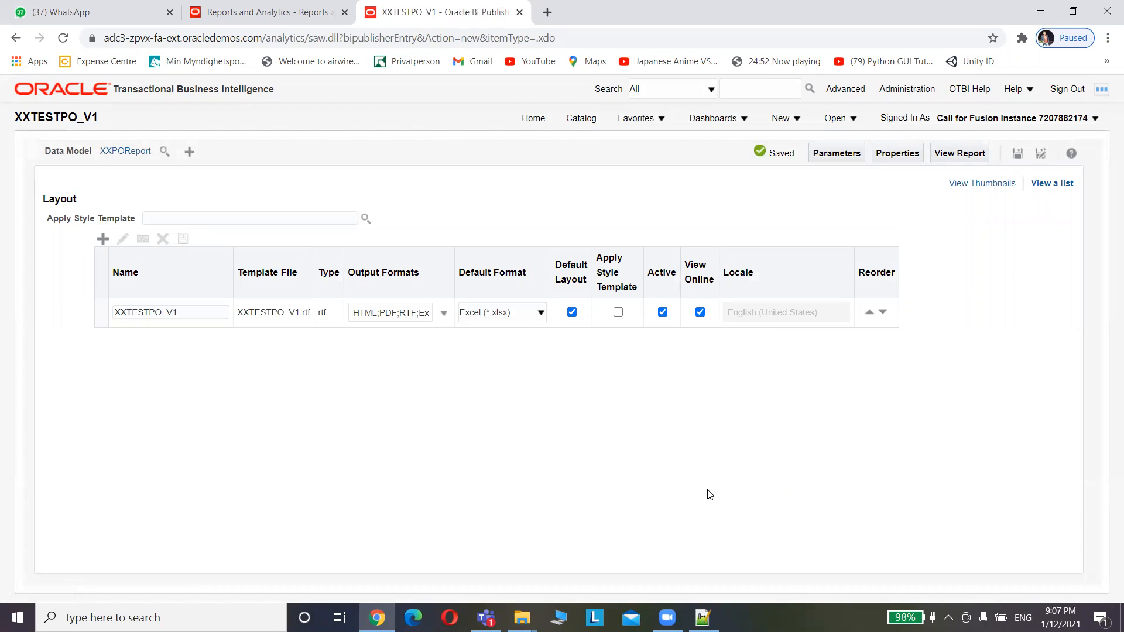
left_click(970, 156)
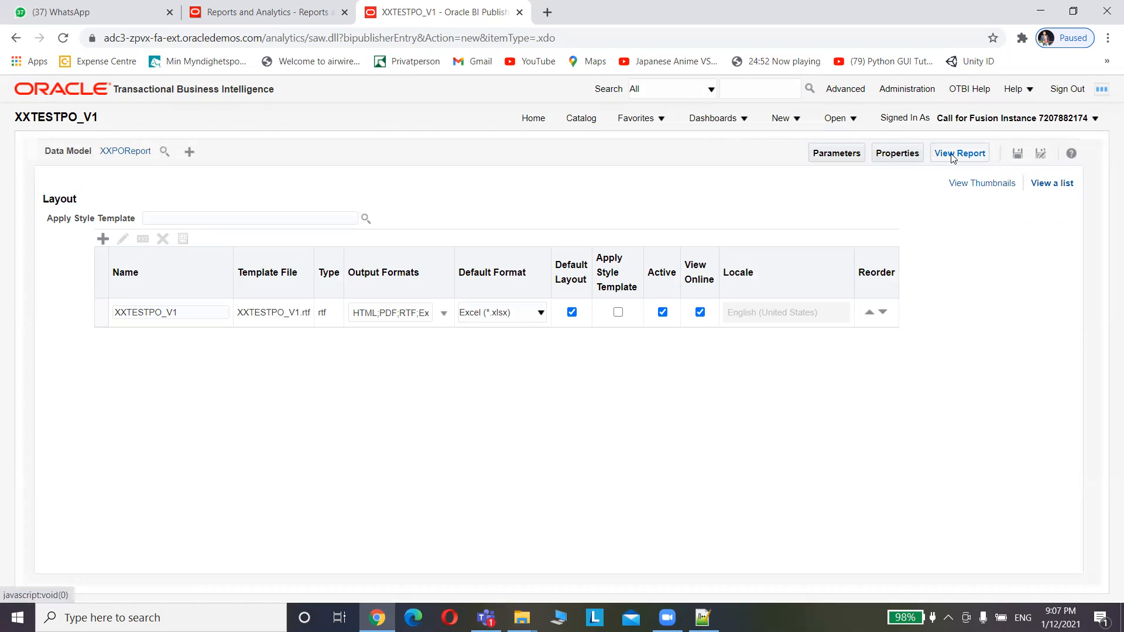
Open XXTESTPO_V1 from the catalog and run it for PO number 615758
left_click(581, 120)
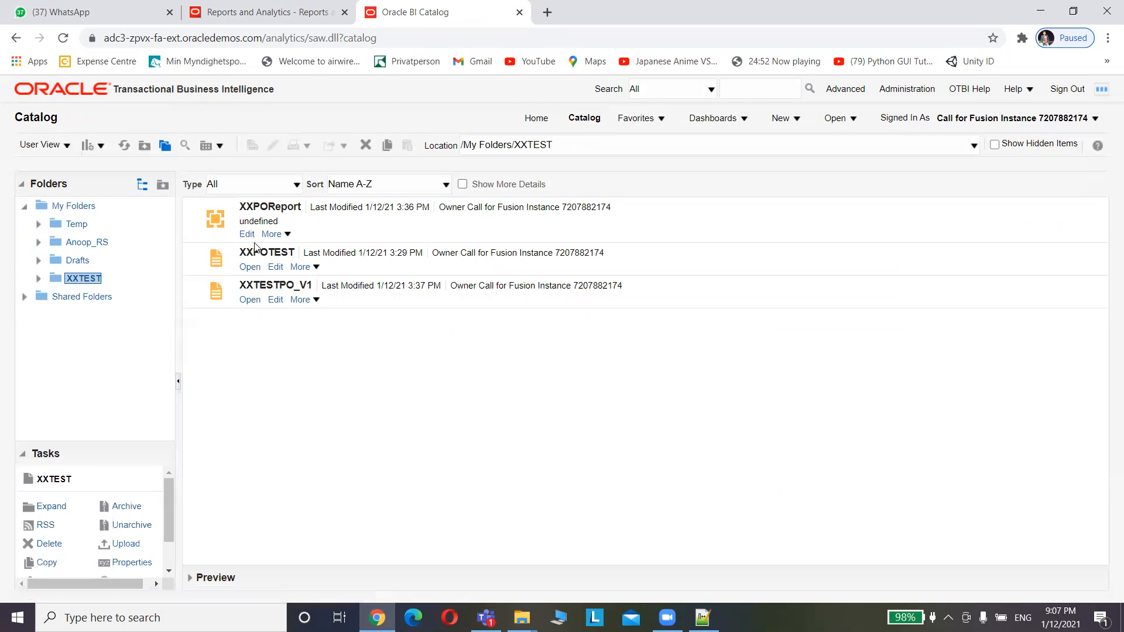
left_click(250, 301)
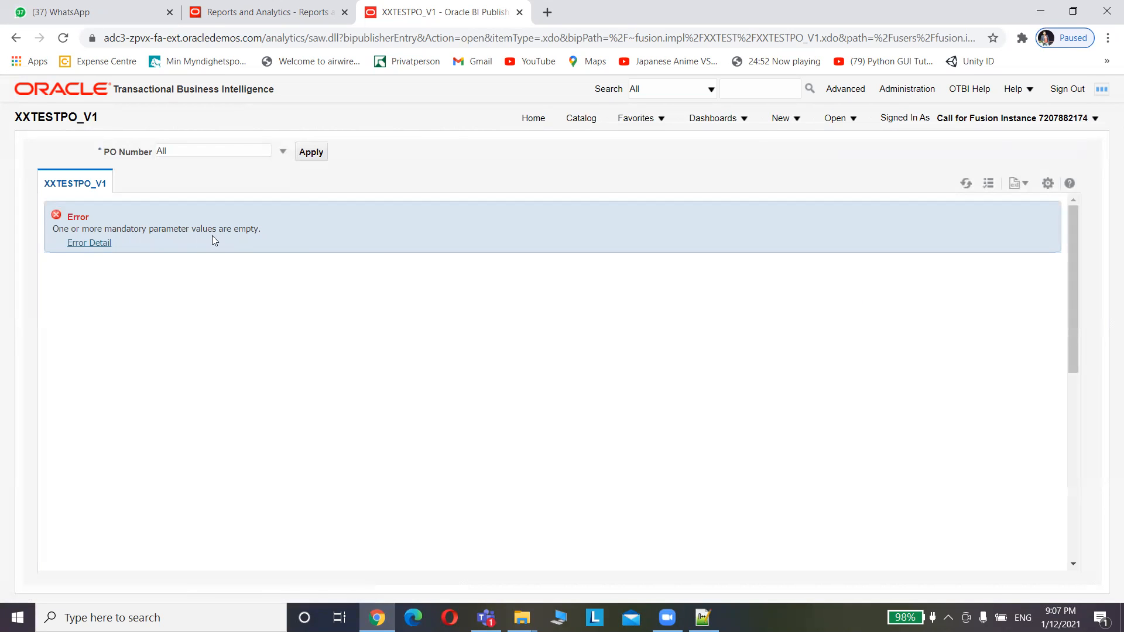
left_click(283, 154)
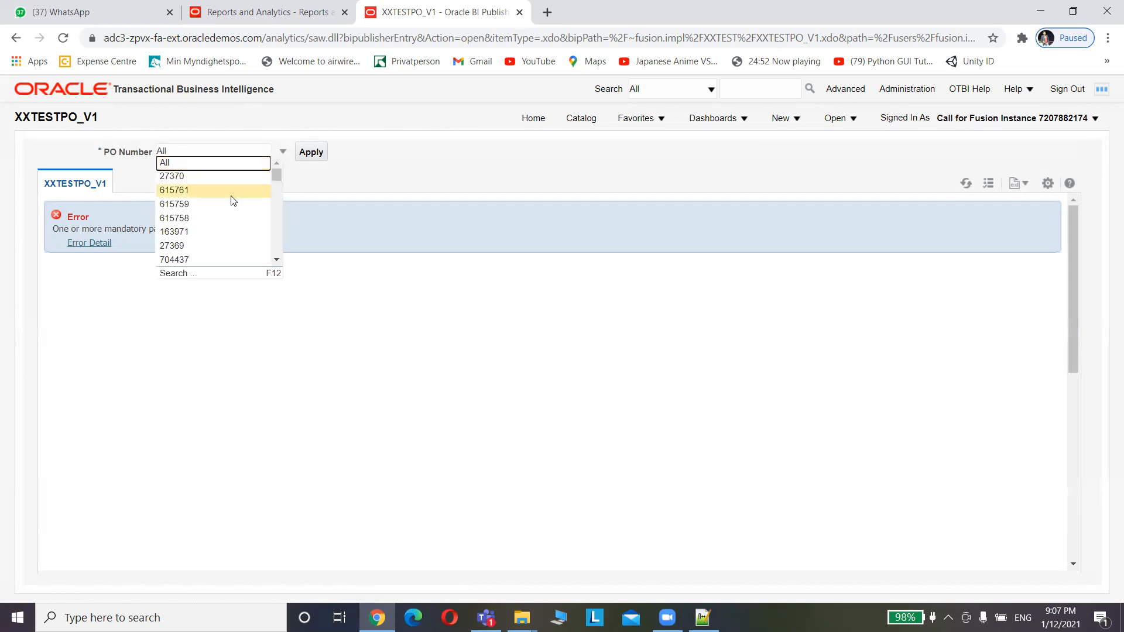
left_click(184, 220)
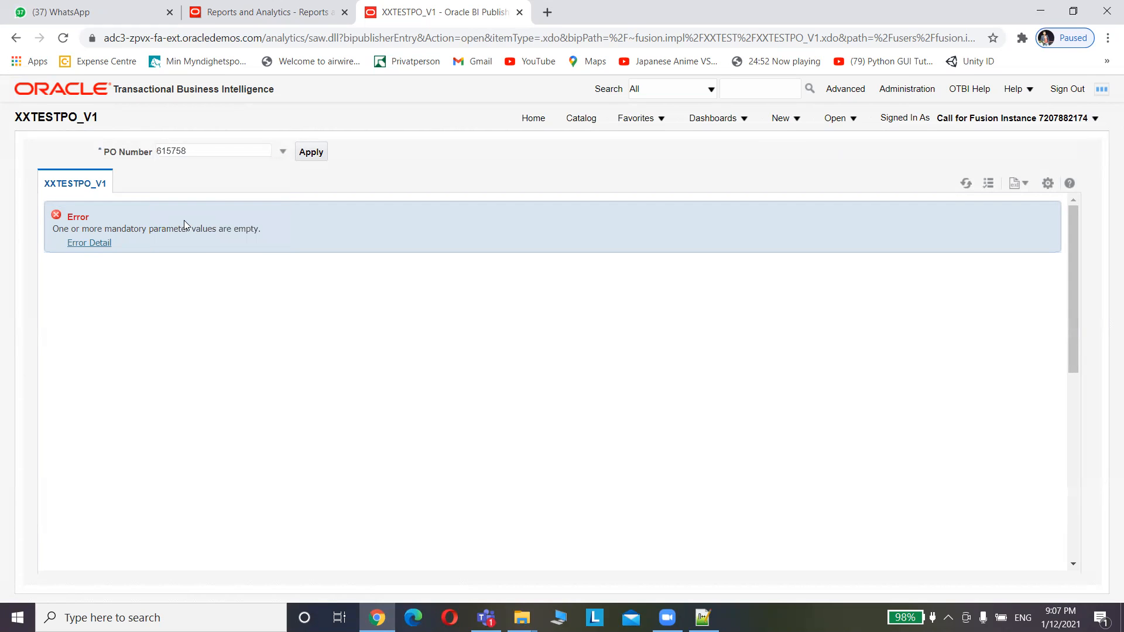
left_click(310, 152)
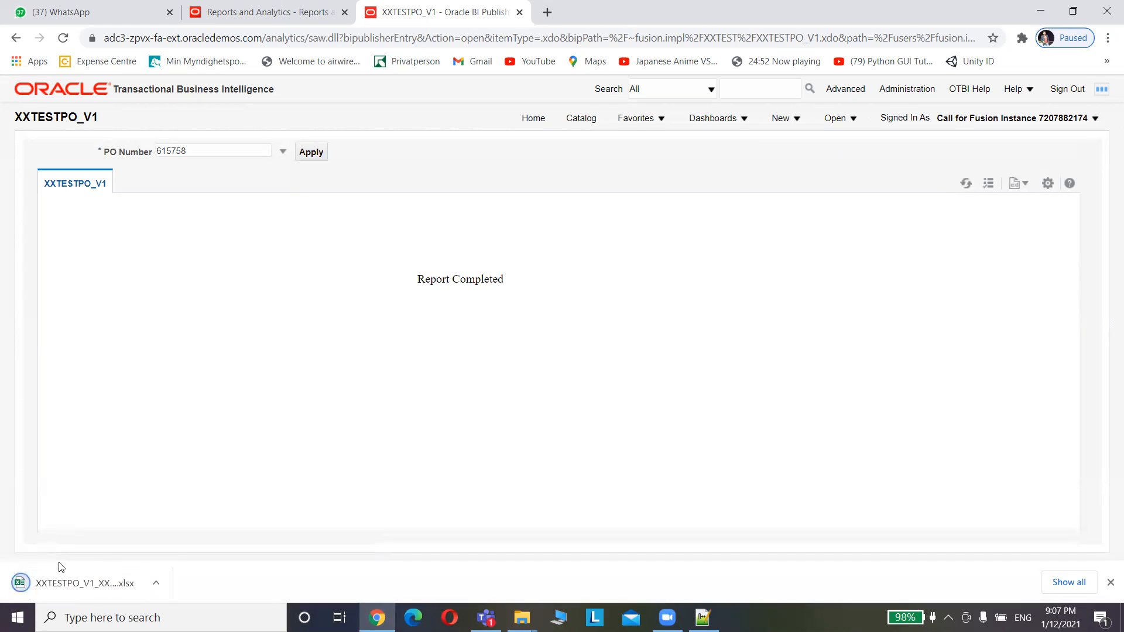
Open the downloaded XXTESTPO_V1 .xlsx in Excel and close the Microsoft 365 sign-up prompt
left_click(68, 583)
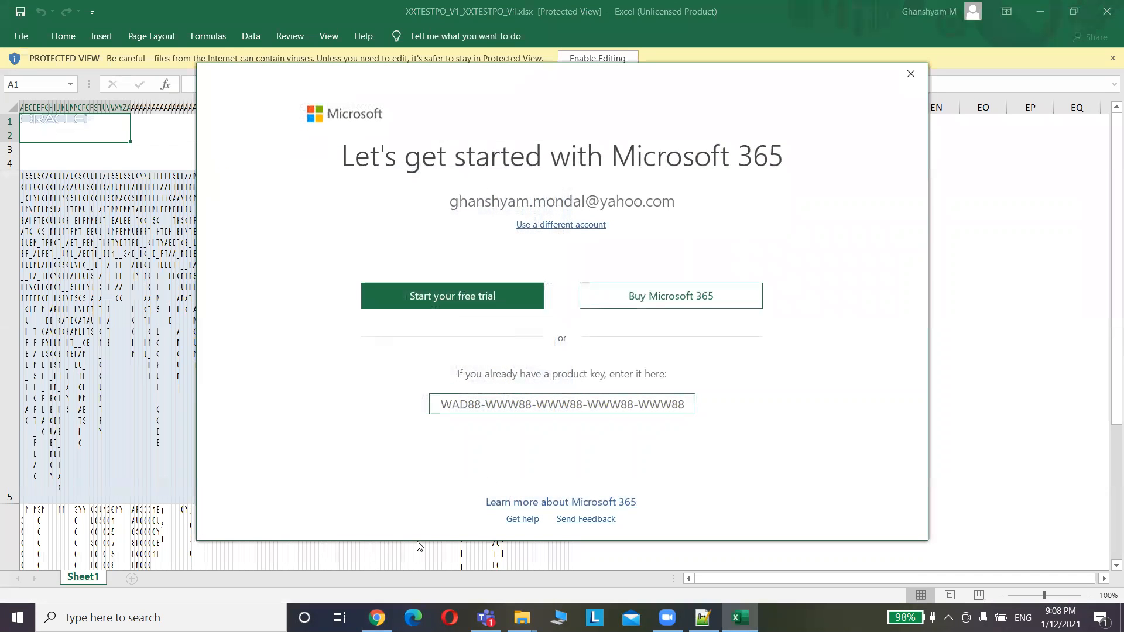
left_click(911, 73)
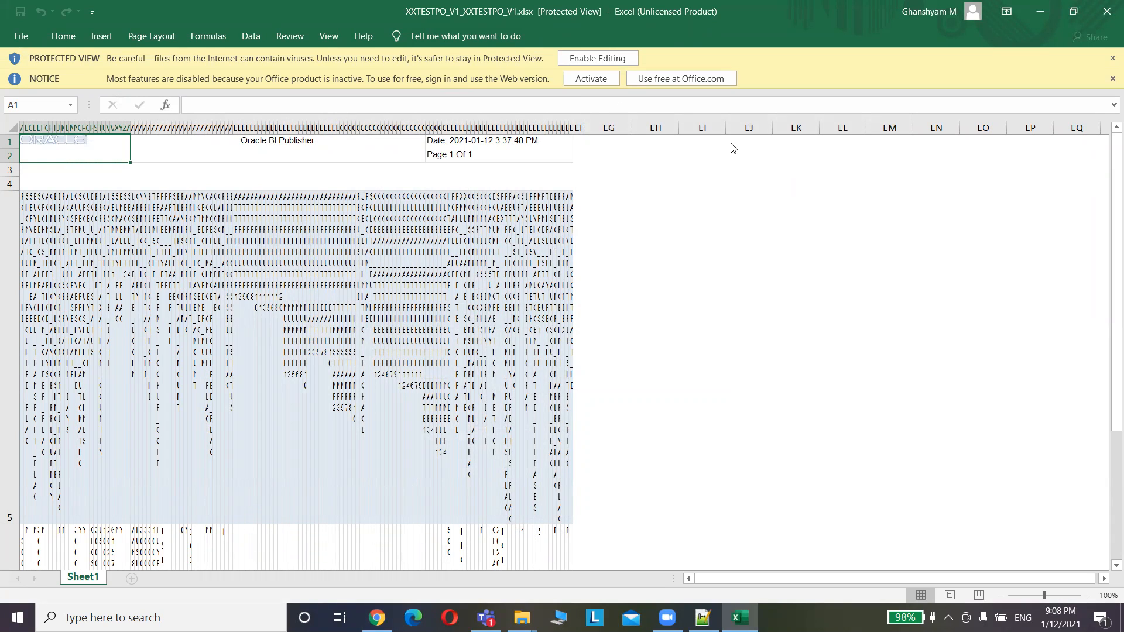
Close Excel and find the XXTESTPO_V1 workbook in File Explorer's Downloads folder
left_click(1107, 12)
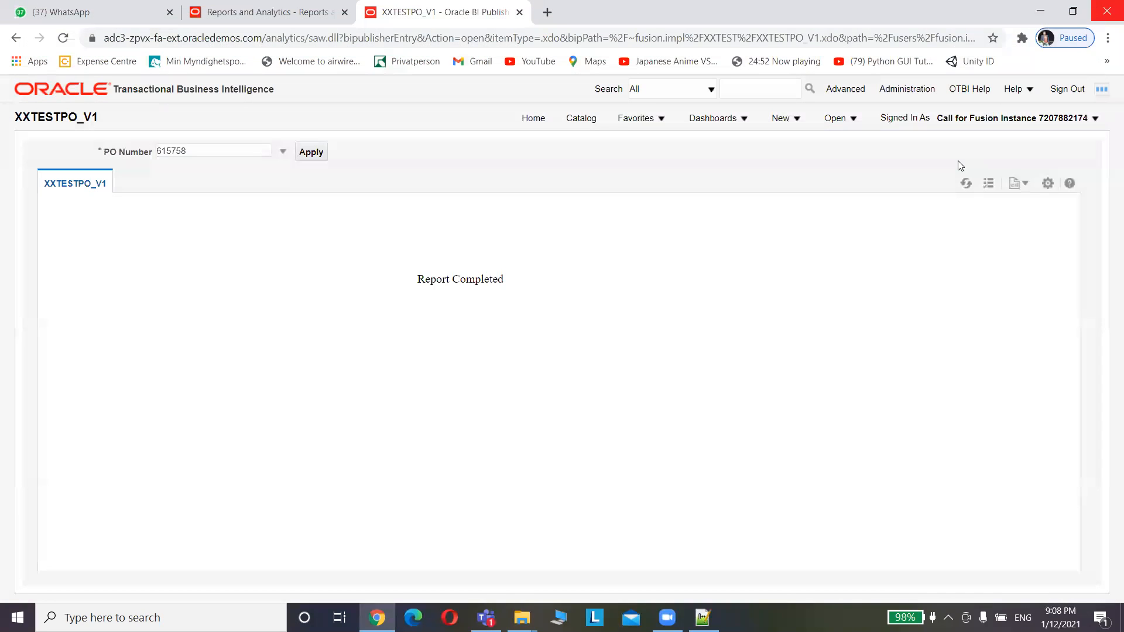
mouse_move(527, 613)
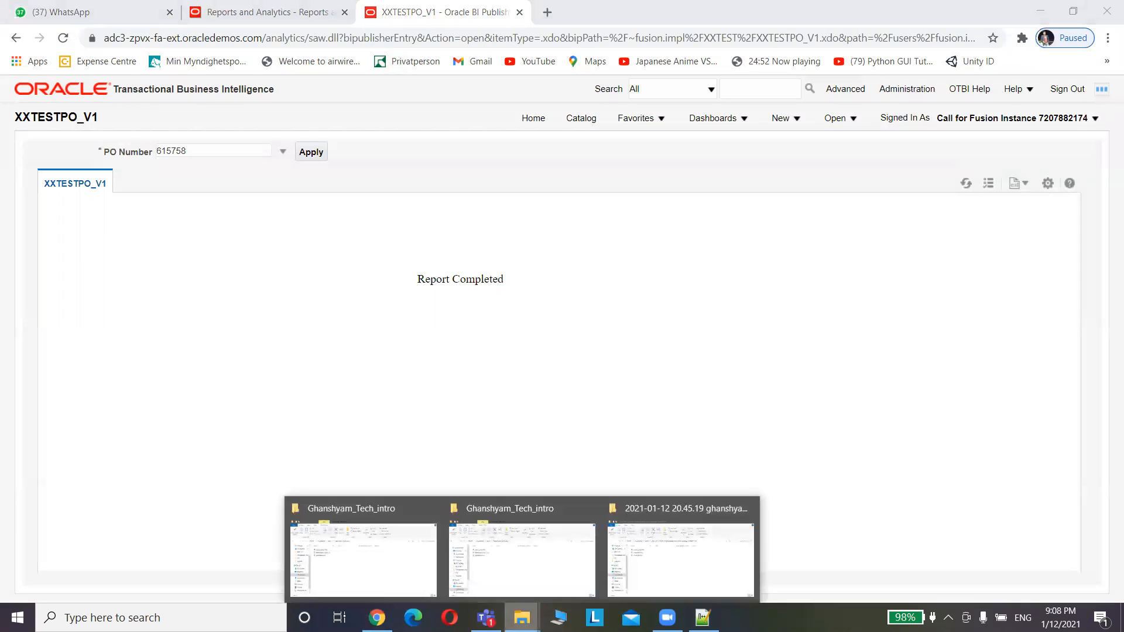
left_click(663, 558)
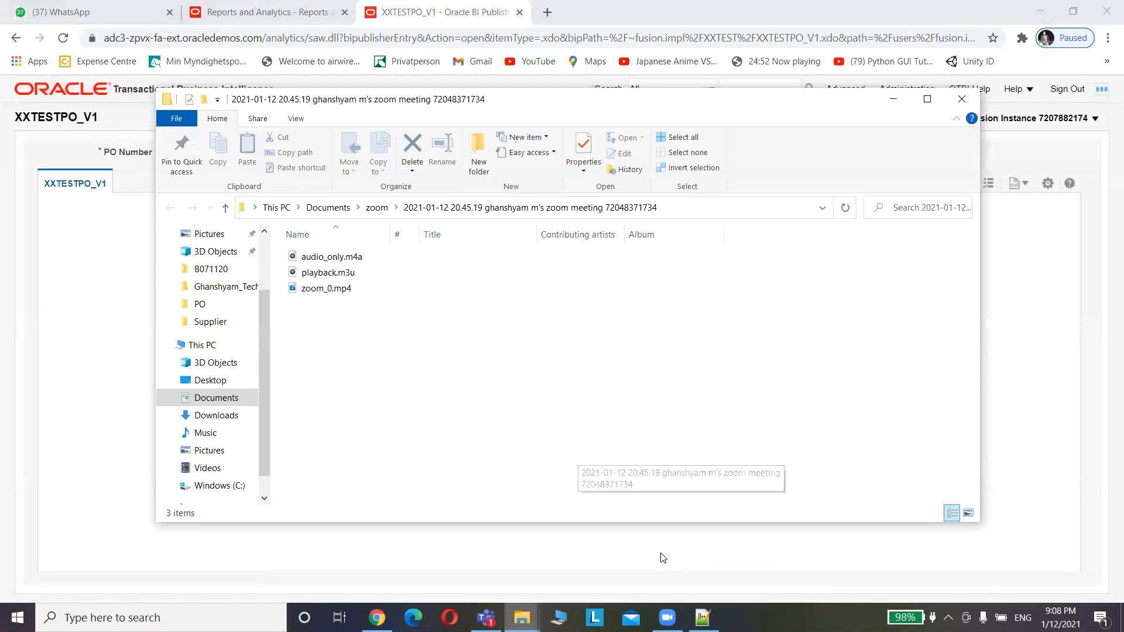
left_click(222, 419)
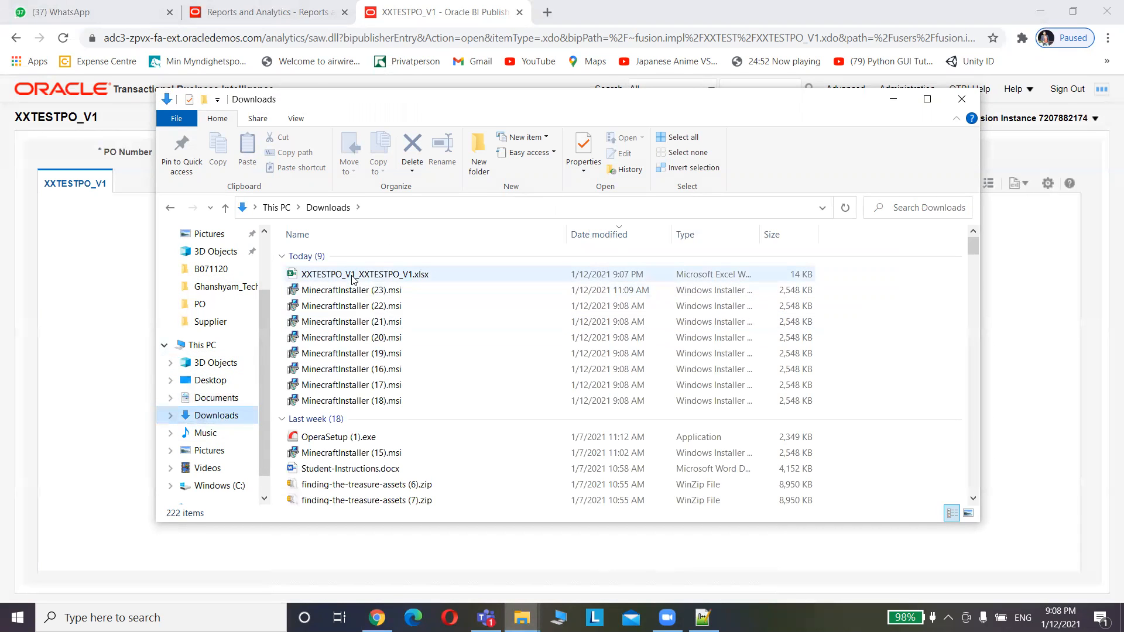
left_click(353, 276)
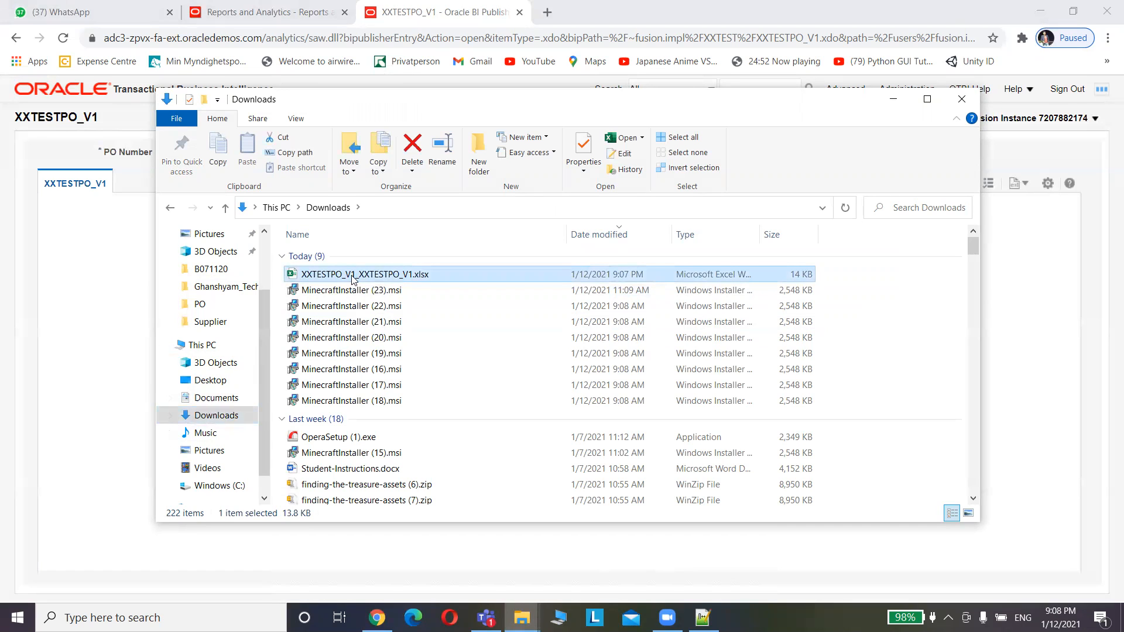
right_click(353, 278)
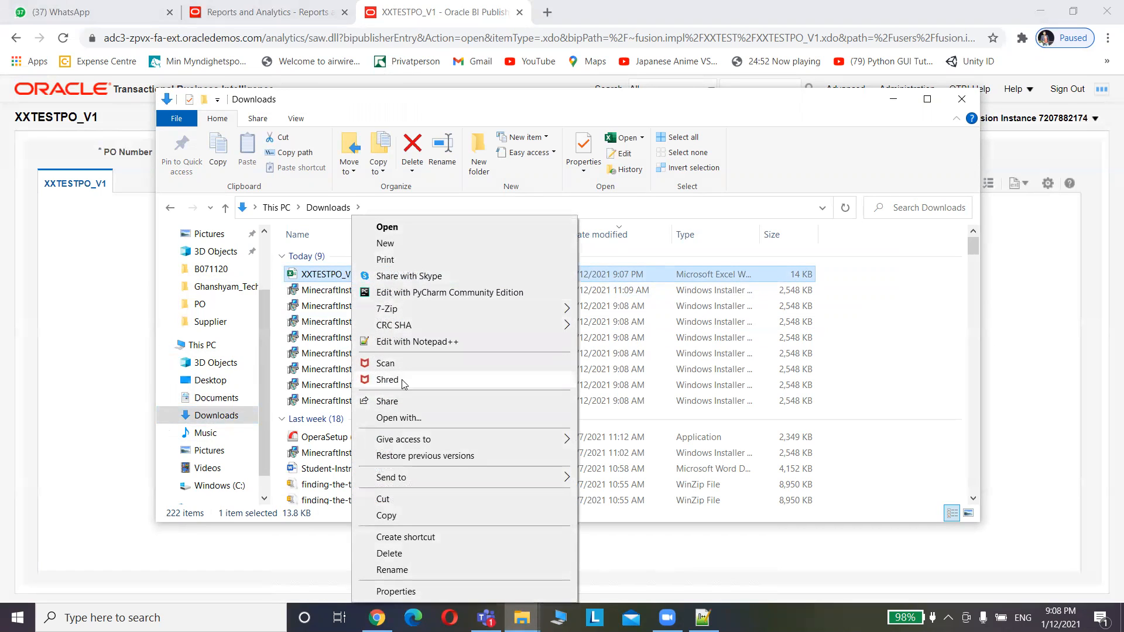
Choose Open with > More apps > Look for another app, and search Windows for 'excel'
left_click(404, 418)
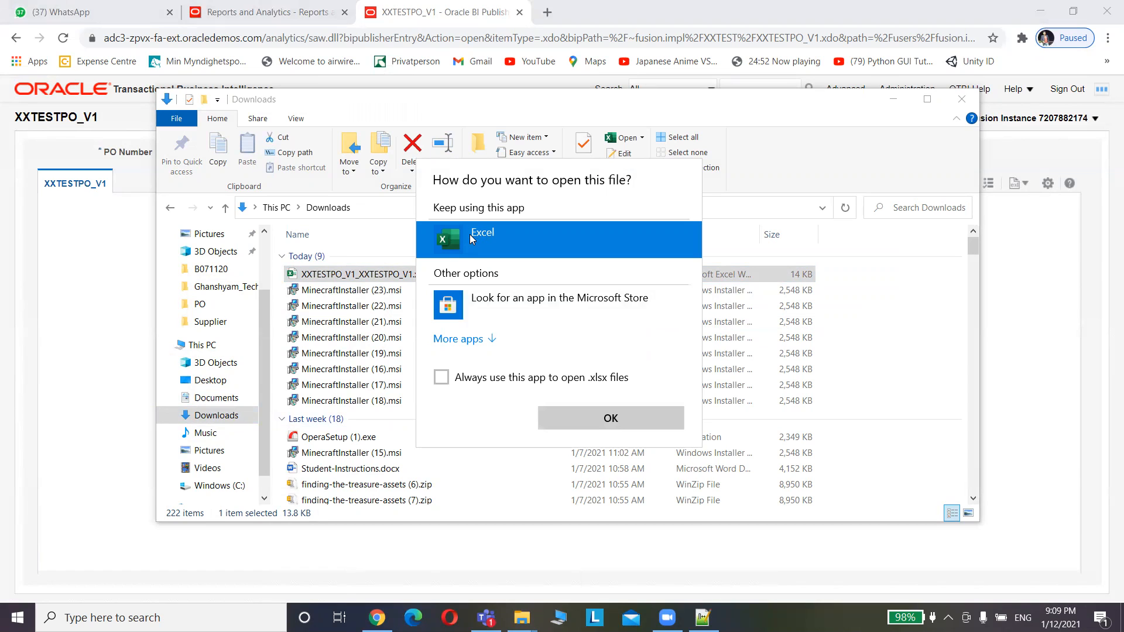
left_click(467, 342)
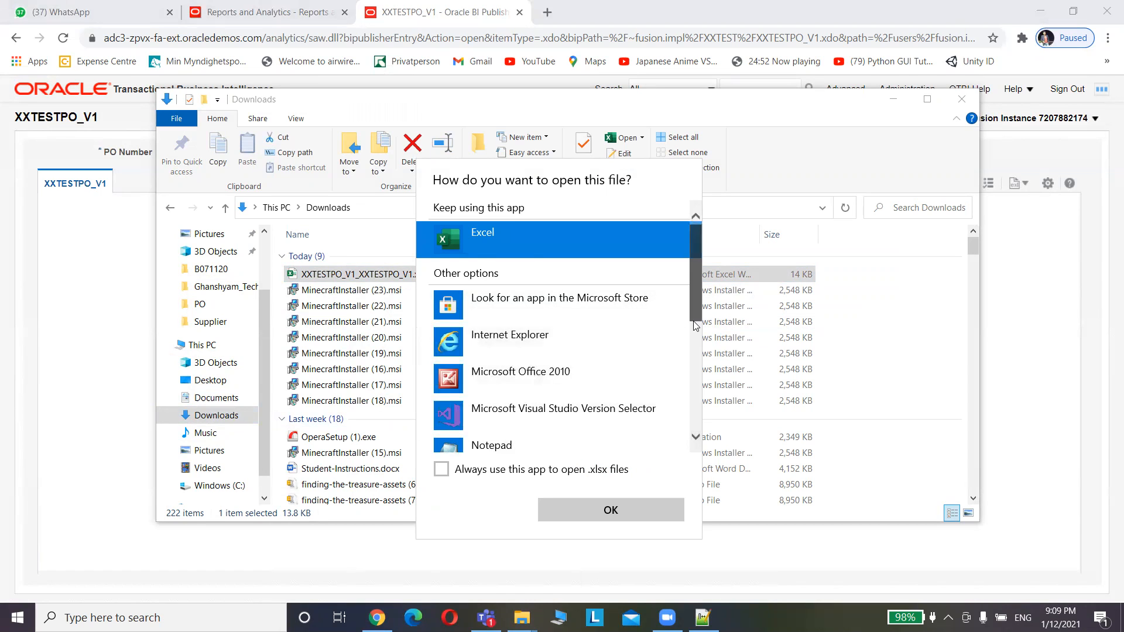
scroll(695, 325, "down", 5)
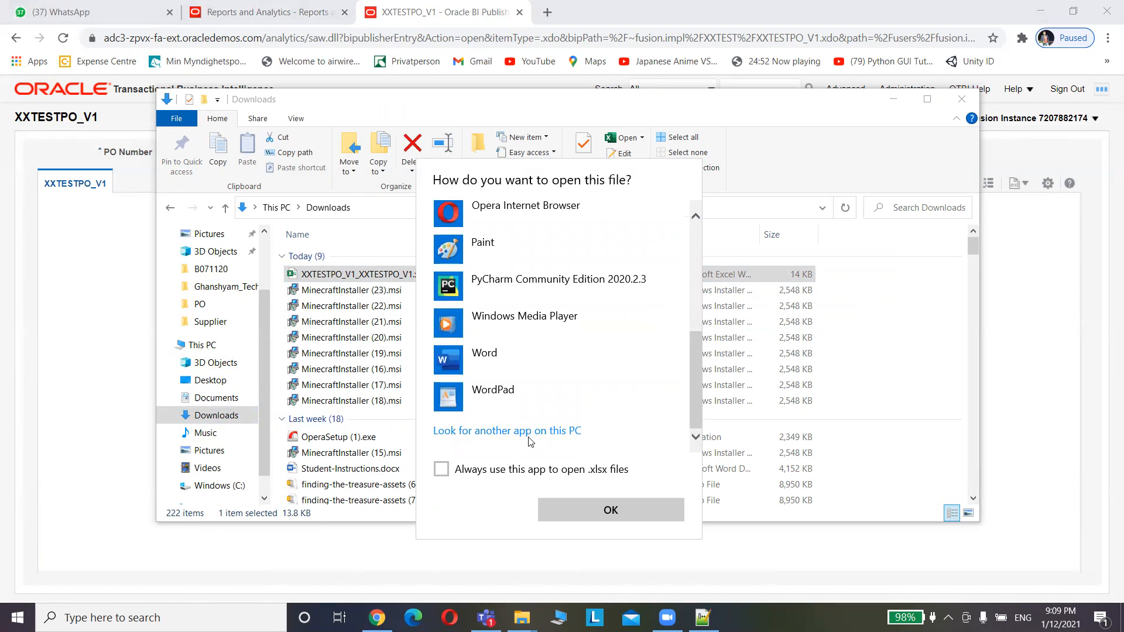
left_click(526, 433)
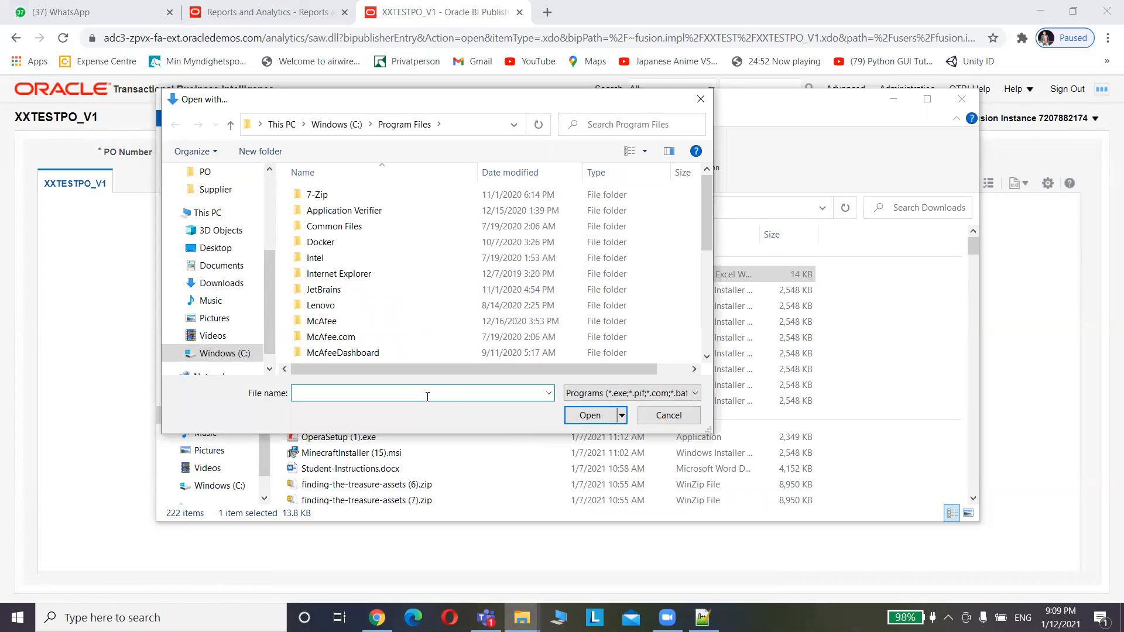
type("Exce")
key("BackSpace")
key("BackSpace")
key("BackSpace")
key("BackSpace")
type("excel")
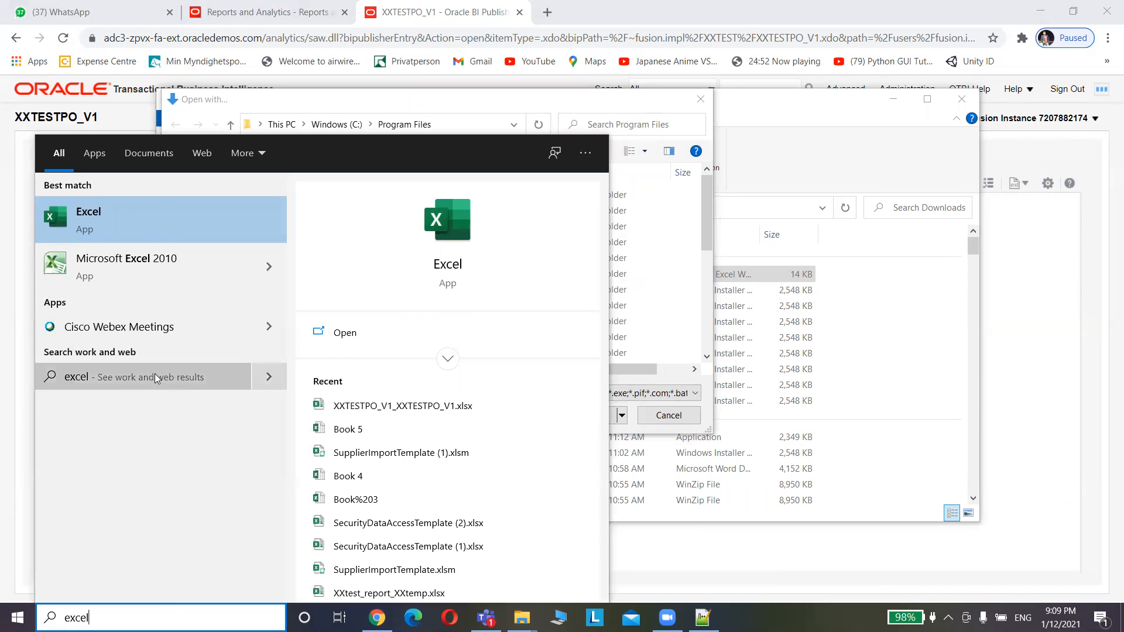
Launch Excel 2010 and open XXTESTPO_V1_XXTESTPO_V1.xlsx from Downloads
left_click(139, 258)
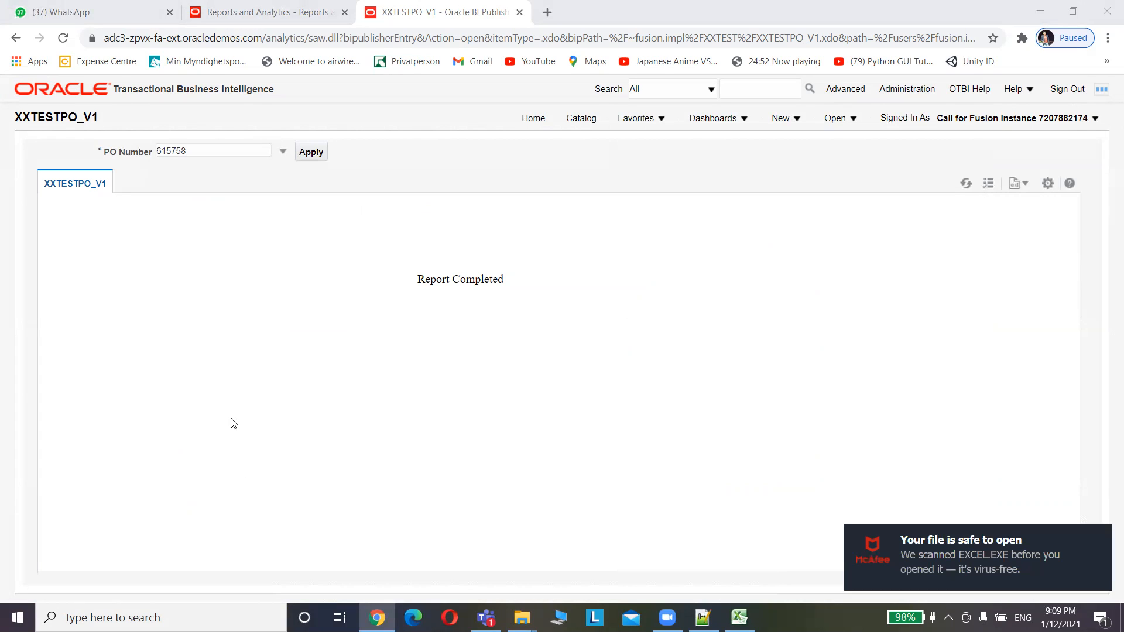
left_click(963, 550)
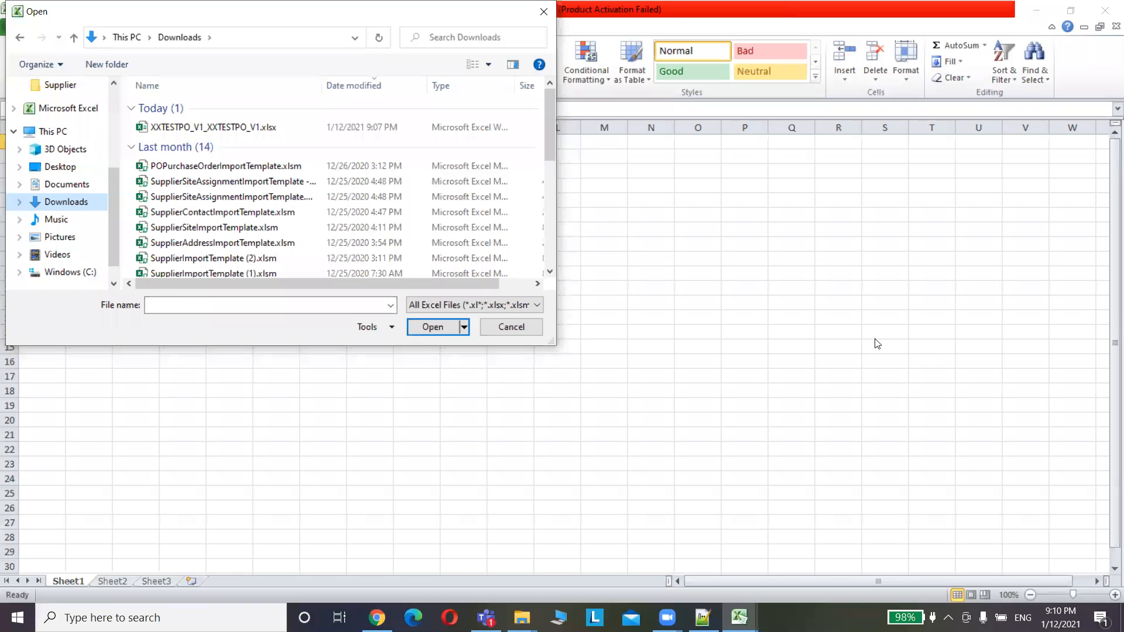
left_click(225, 129)
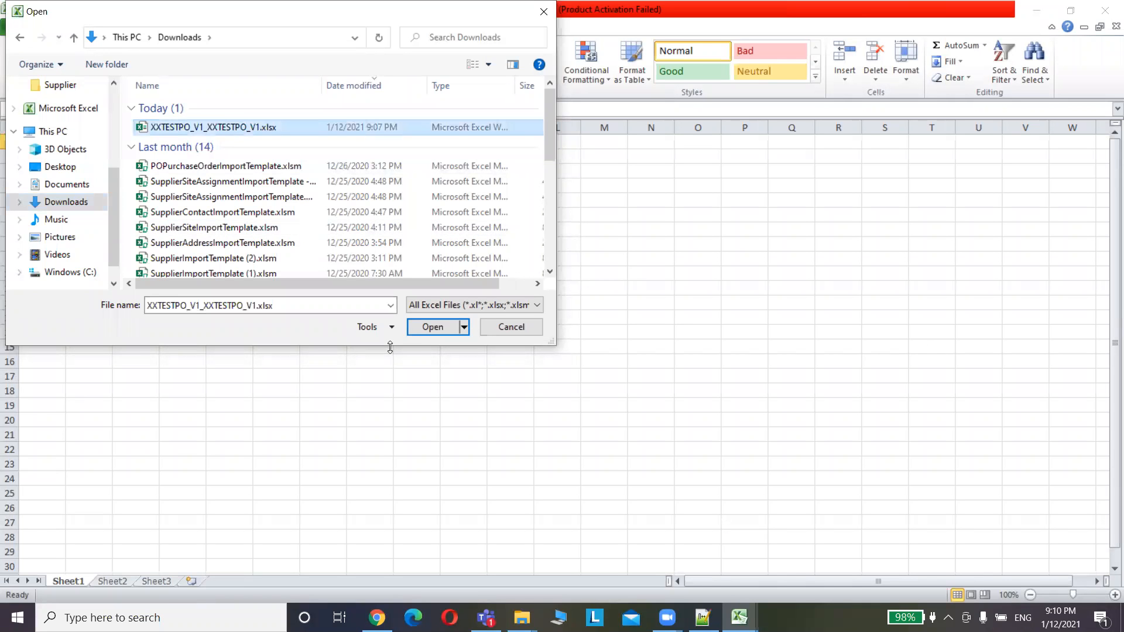
left_click(433, 327)
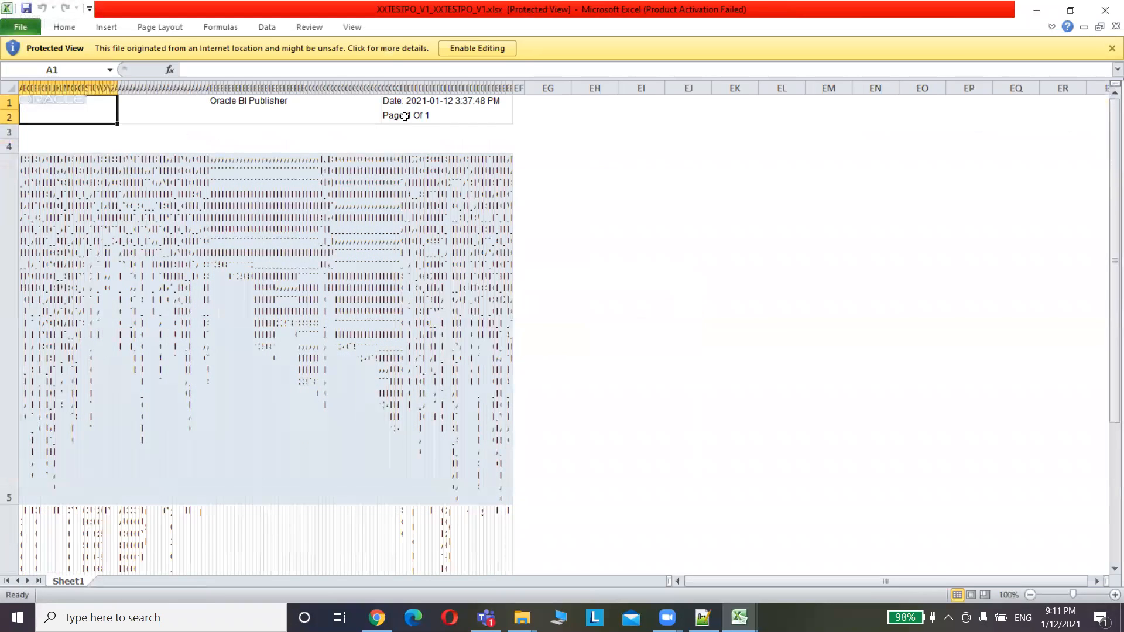
Enable editing of the downloaded workbook and unmerge all merged cells on the sheet
left_click(474, 48)
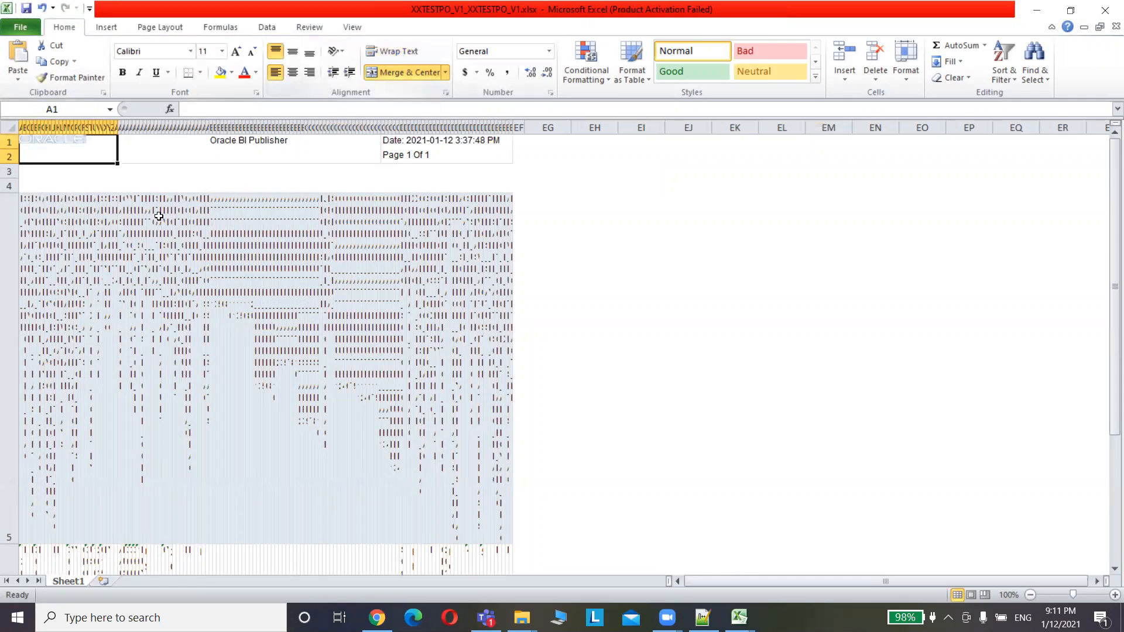
left_click(401, 77)
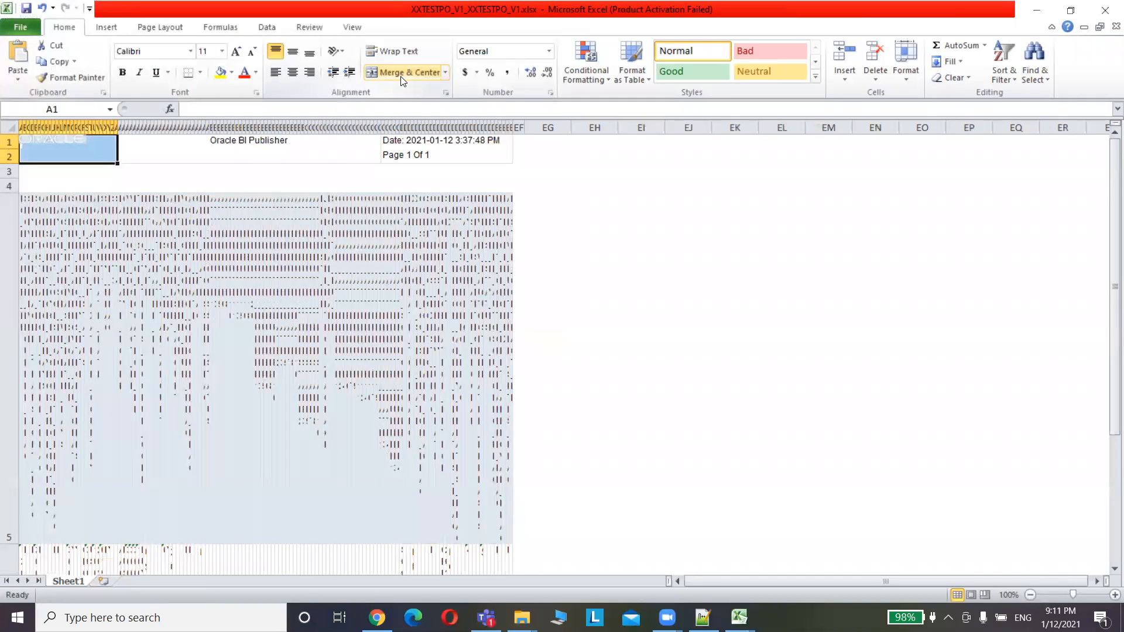
left_click(367, 175)
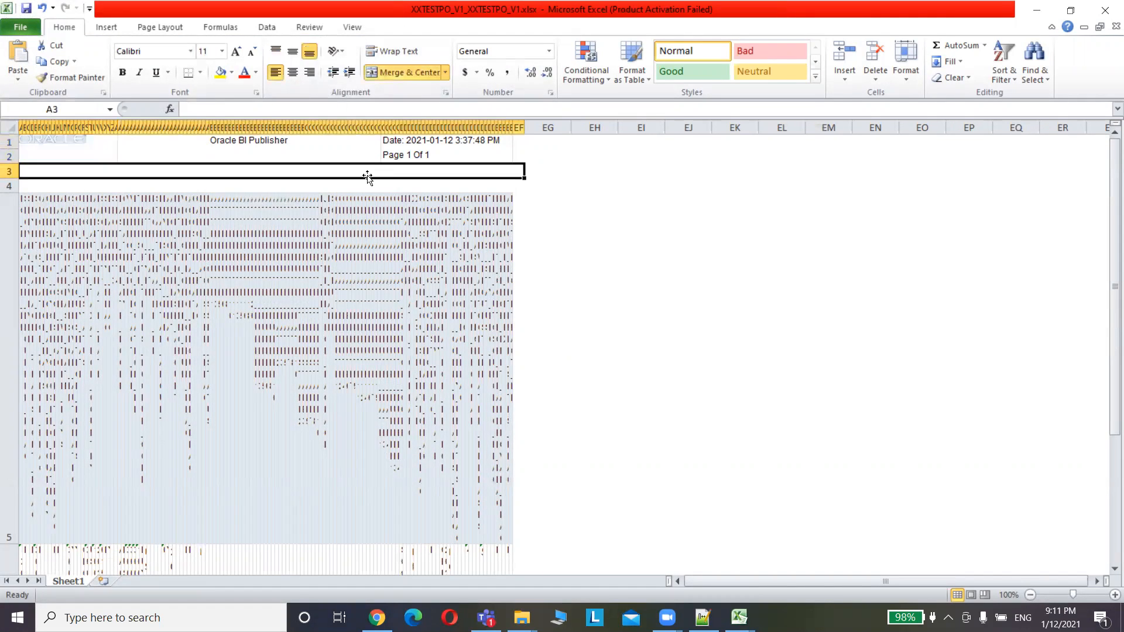
left_click(14, 126)
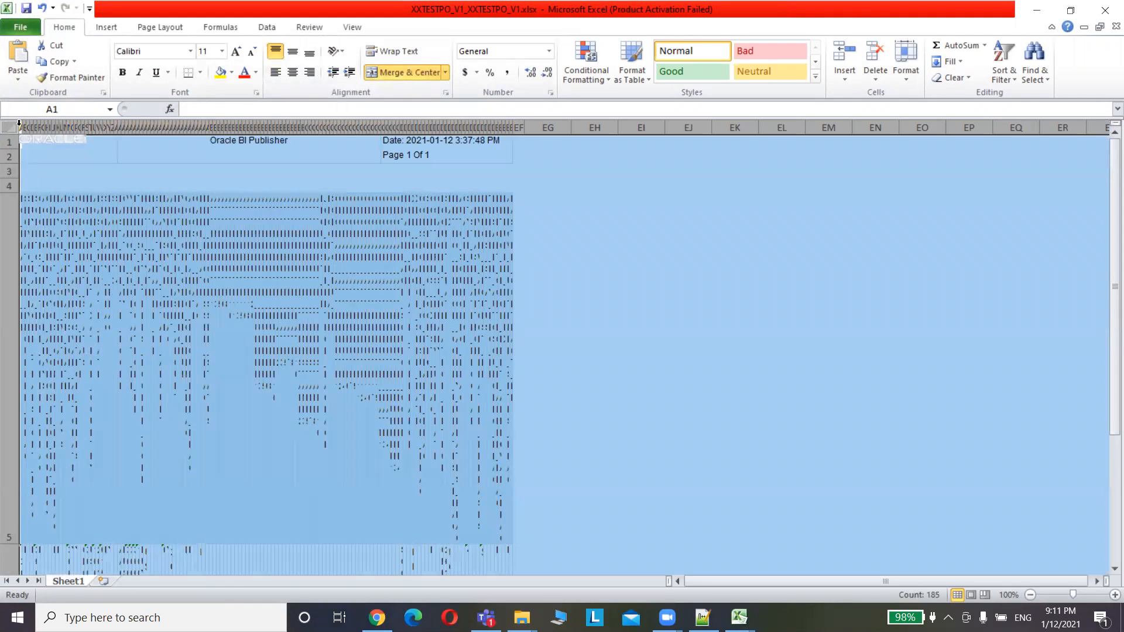
left_click(20, 127)
double_click(22, 127)
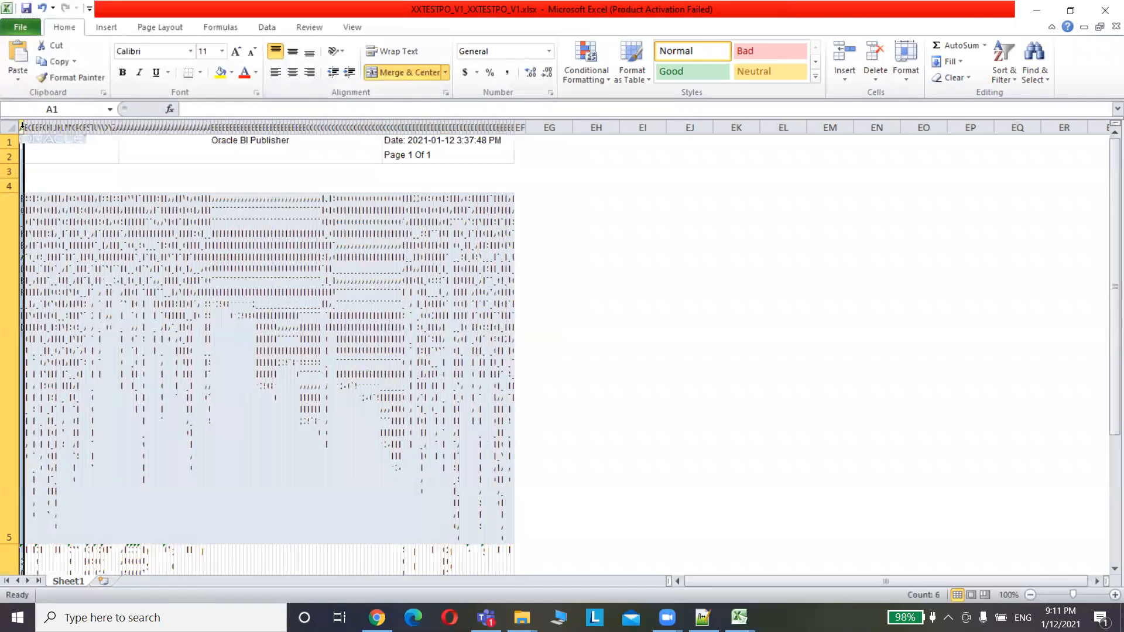
left_click(406, 71)
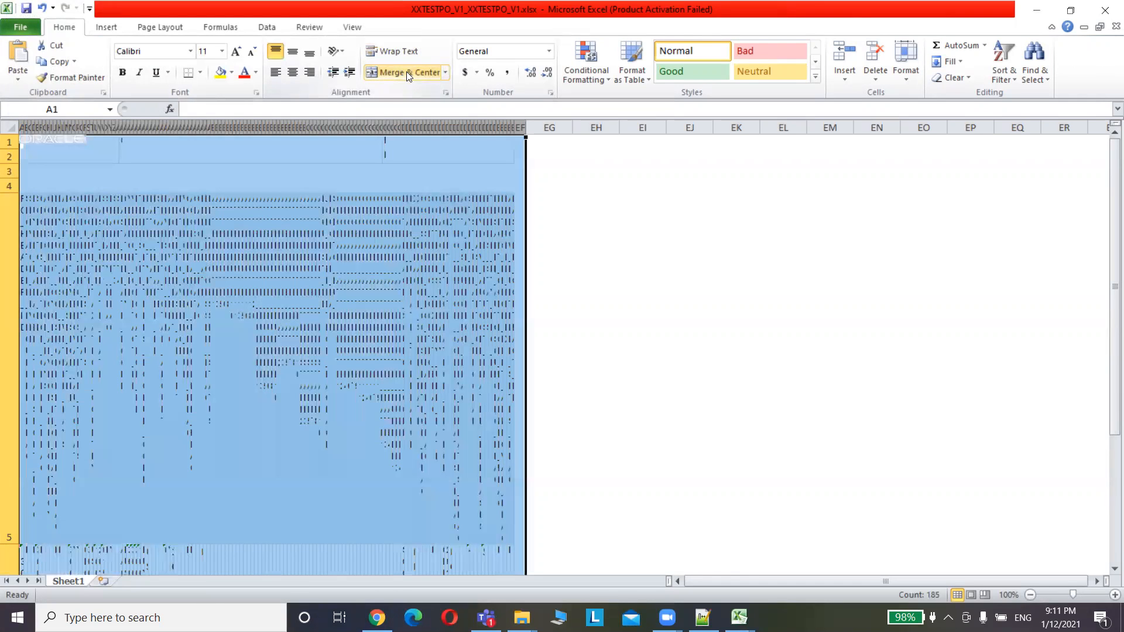
Drag column A wider so the PO_HEADER_ID heading and its value are readable
left_click(121, 227)
left_click(18, 128)
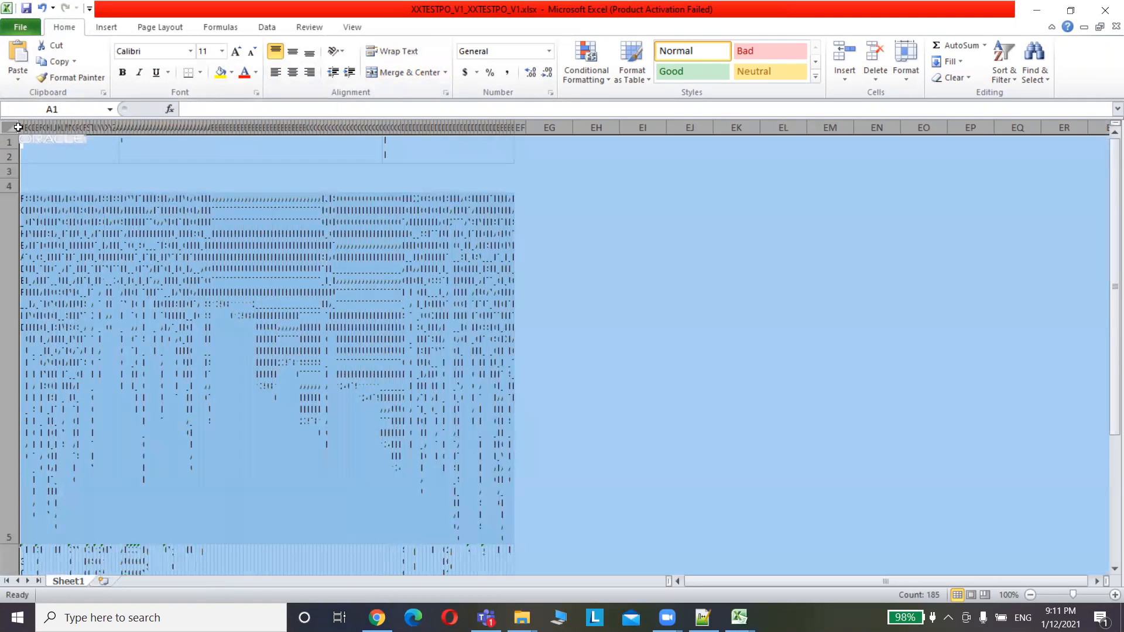
left_click(22, 126)
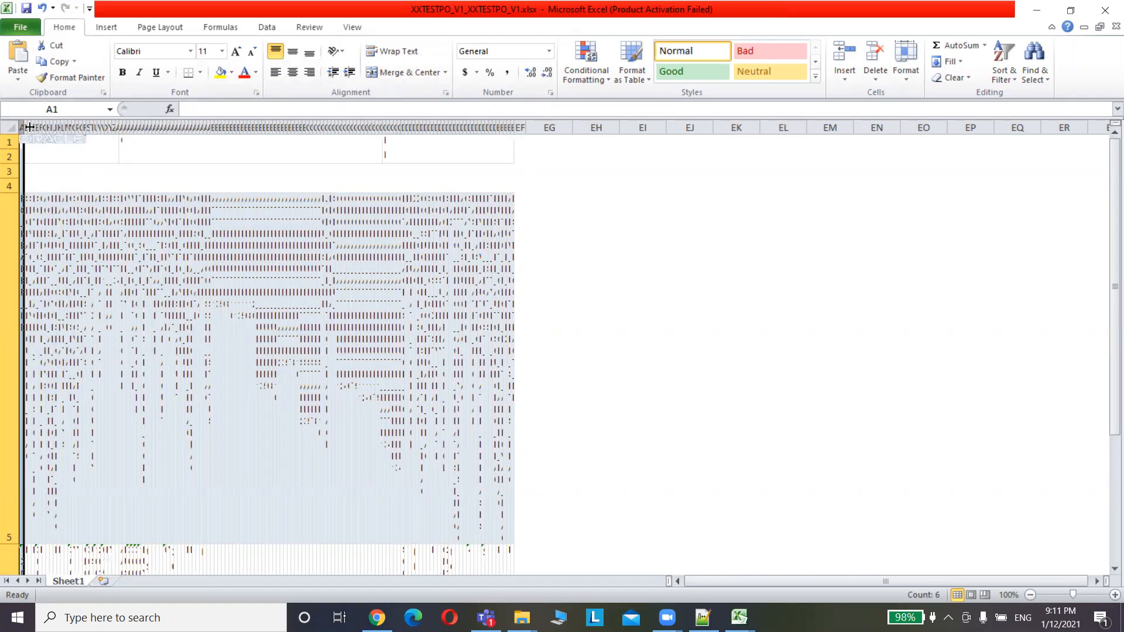
left_click_drag(29, 126, 72, 129)
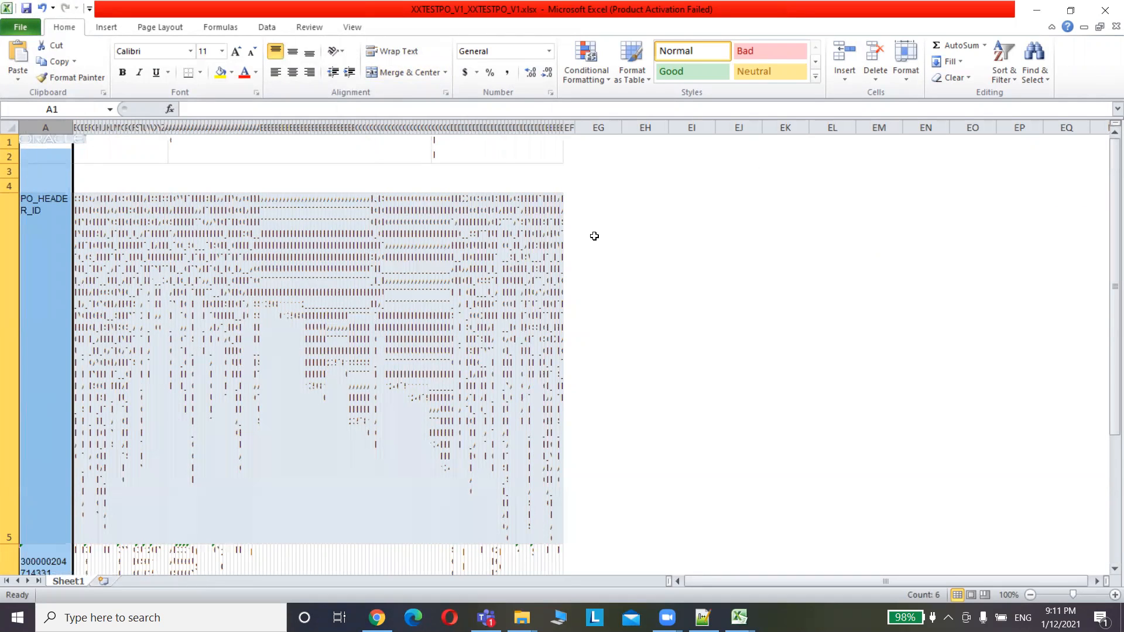
left_click(53, 141)
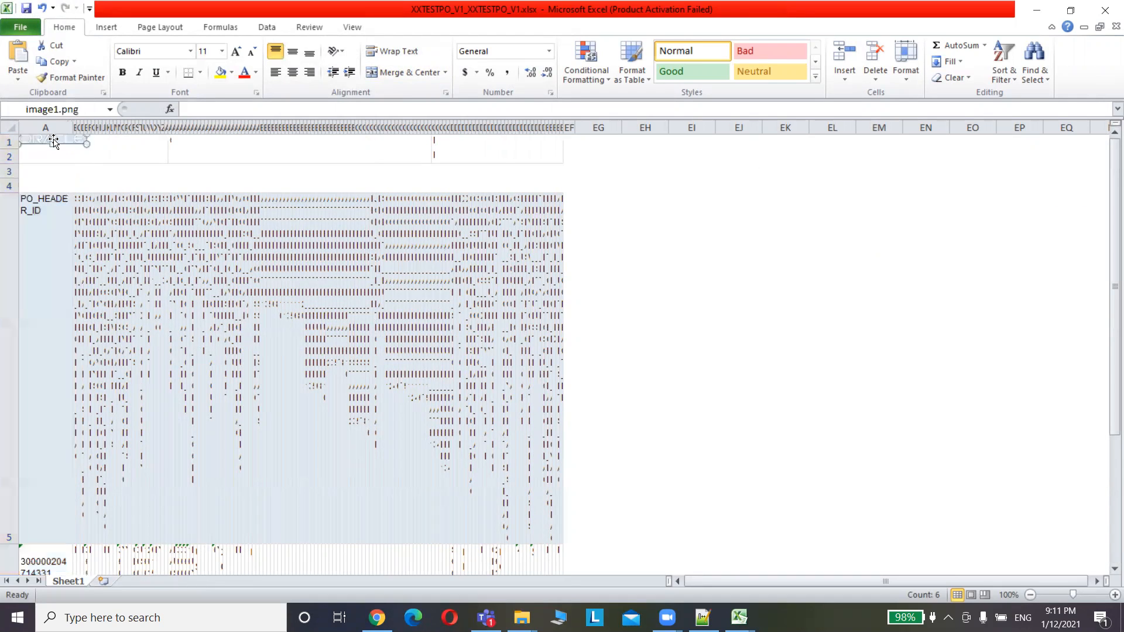
Delete the logo picture and the four report header rows 1–4
key("Delete")
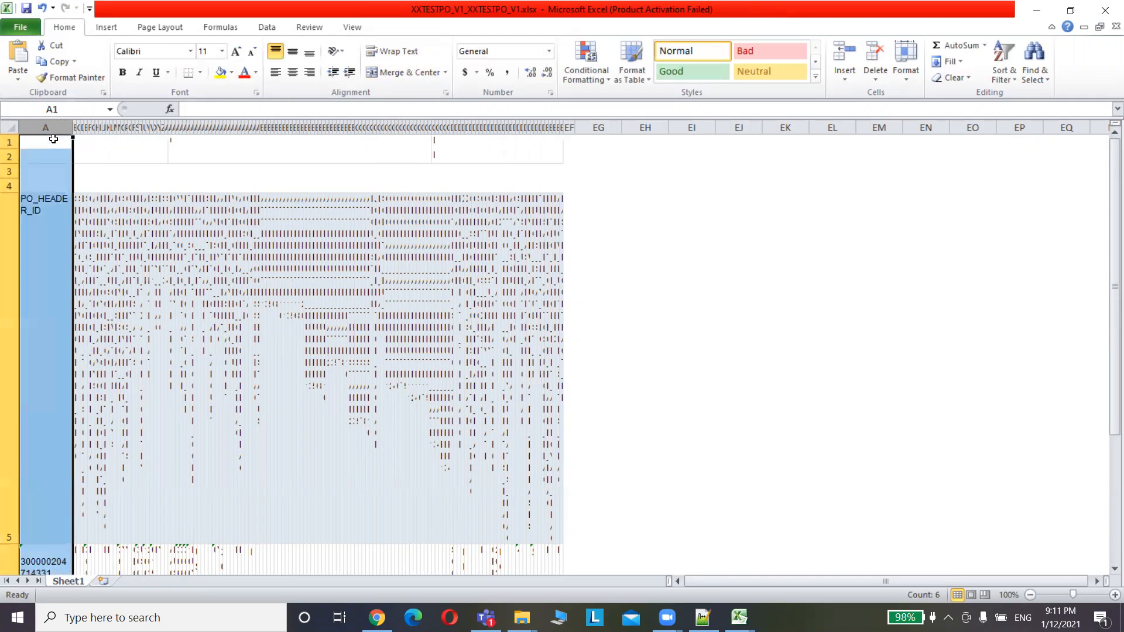
left_click(9, 141)
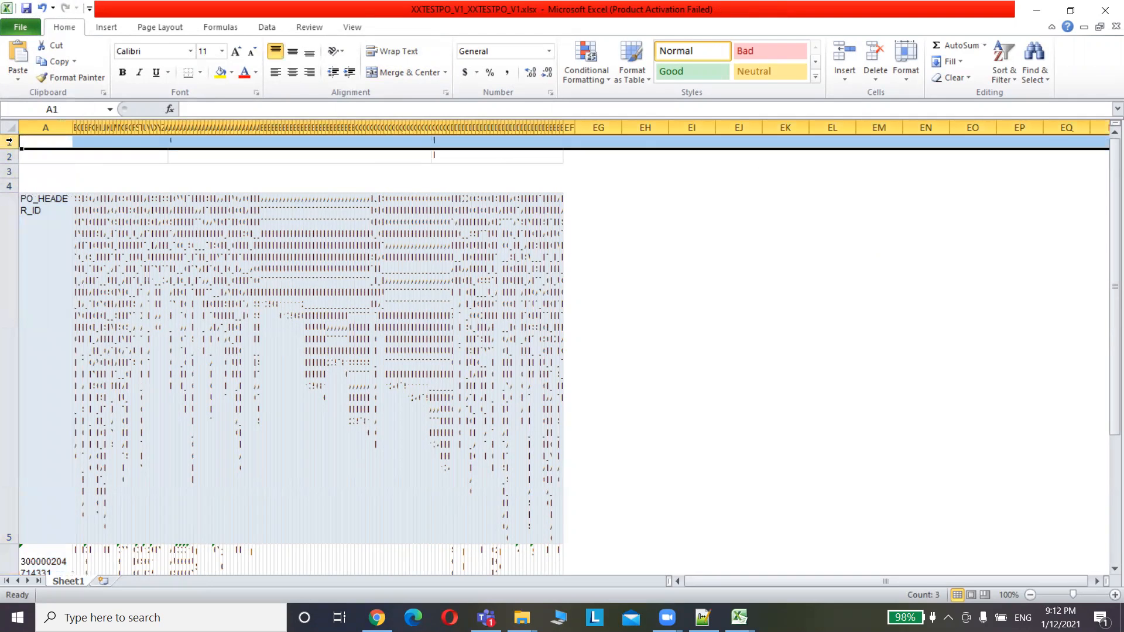
key("shift+Down")
key("shift+Down")
key("shift+Down")
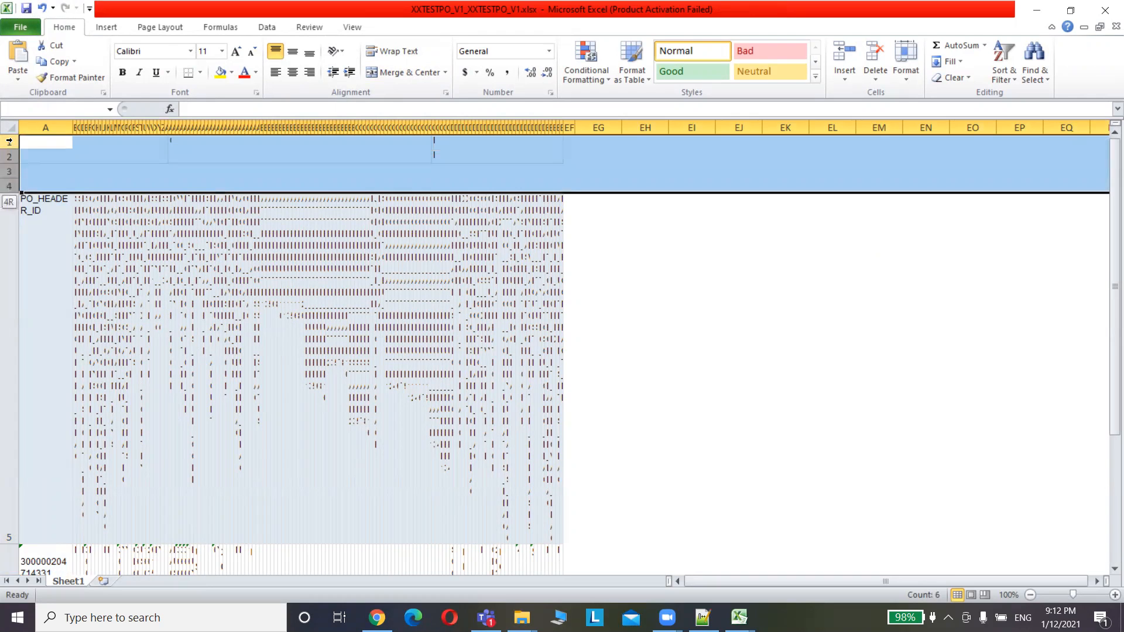
right_click(9, 141)
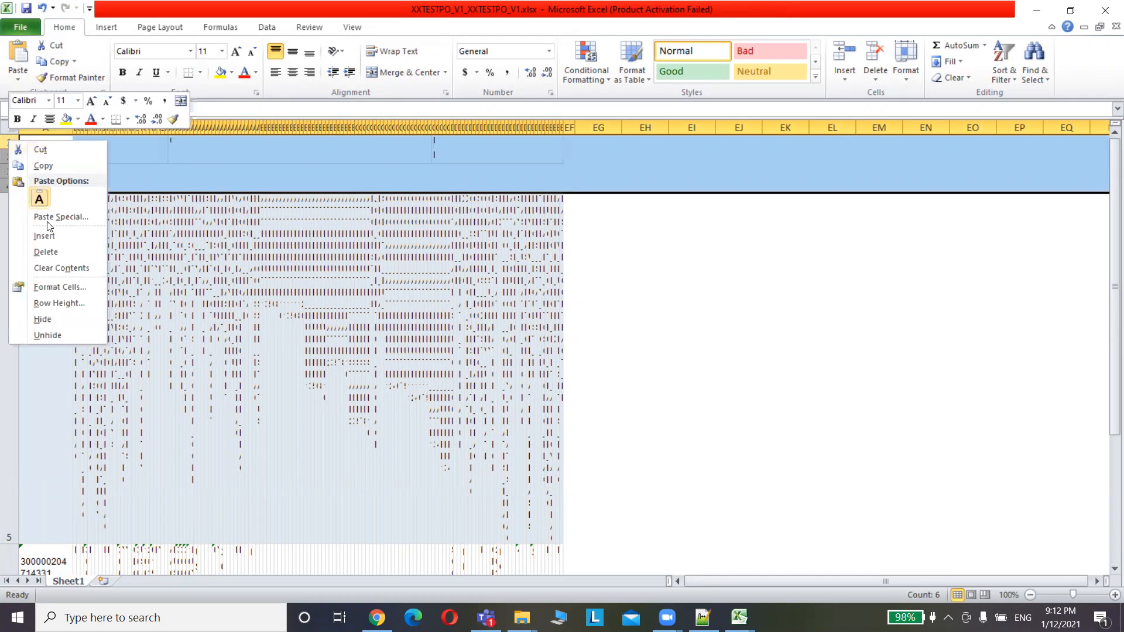
left_click(65, 258)
left_click(179, 259)
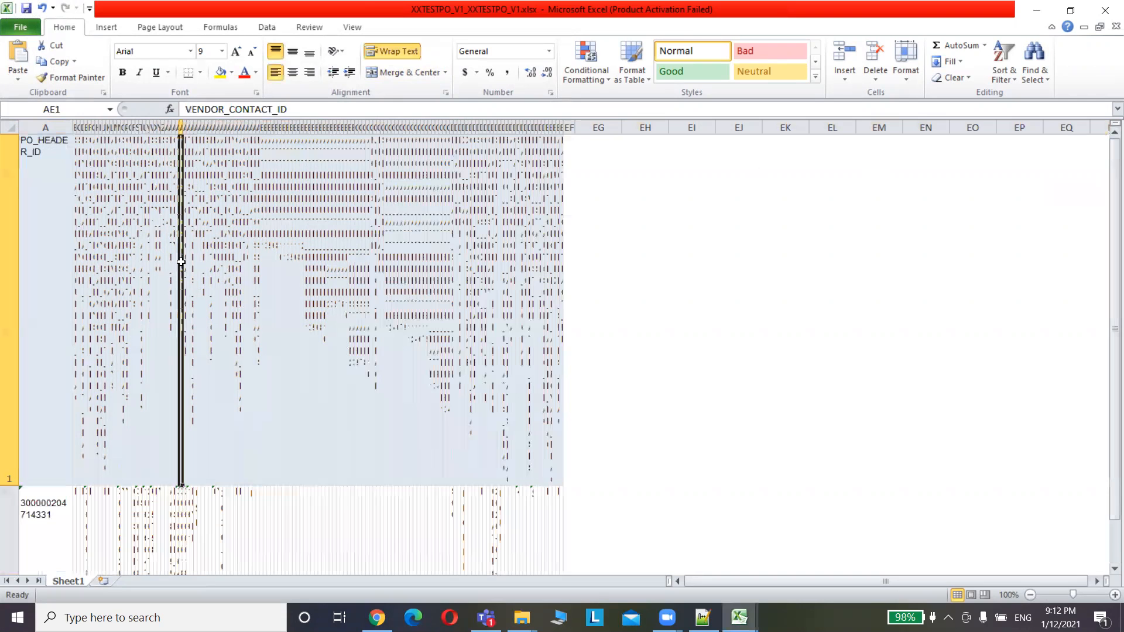
Turn off Wrap Text for the whole sheet so rows return to normal height
left_click(10, 129)
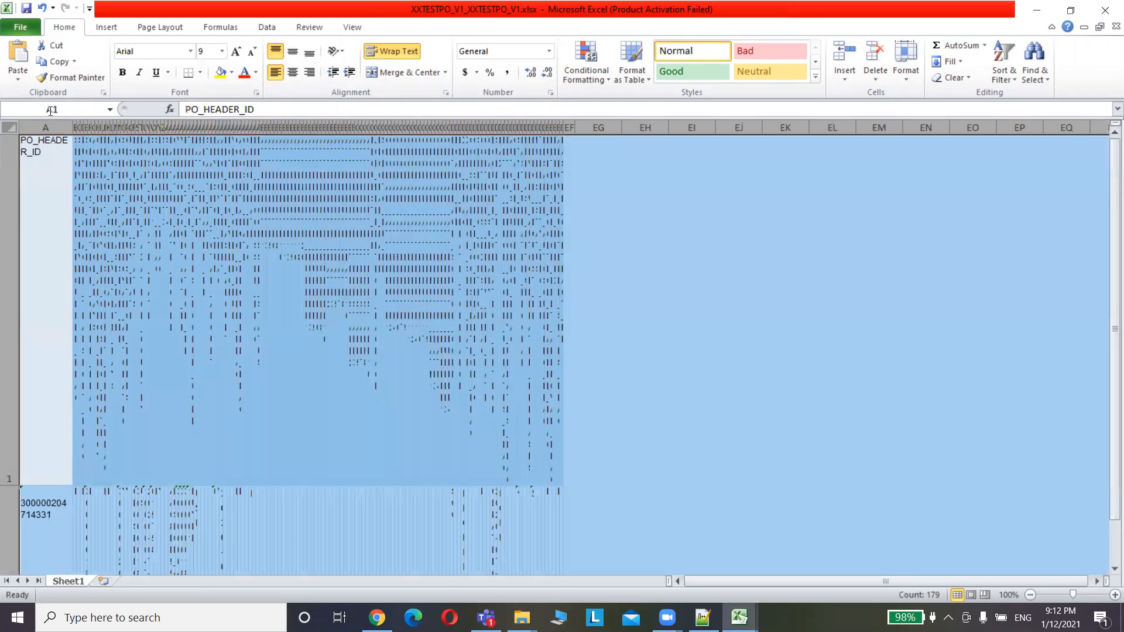
left_click(393, 51)
left_click(365, 253)
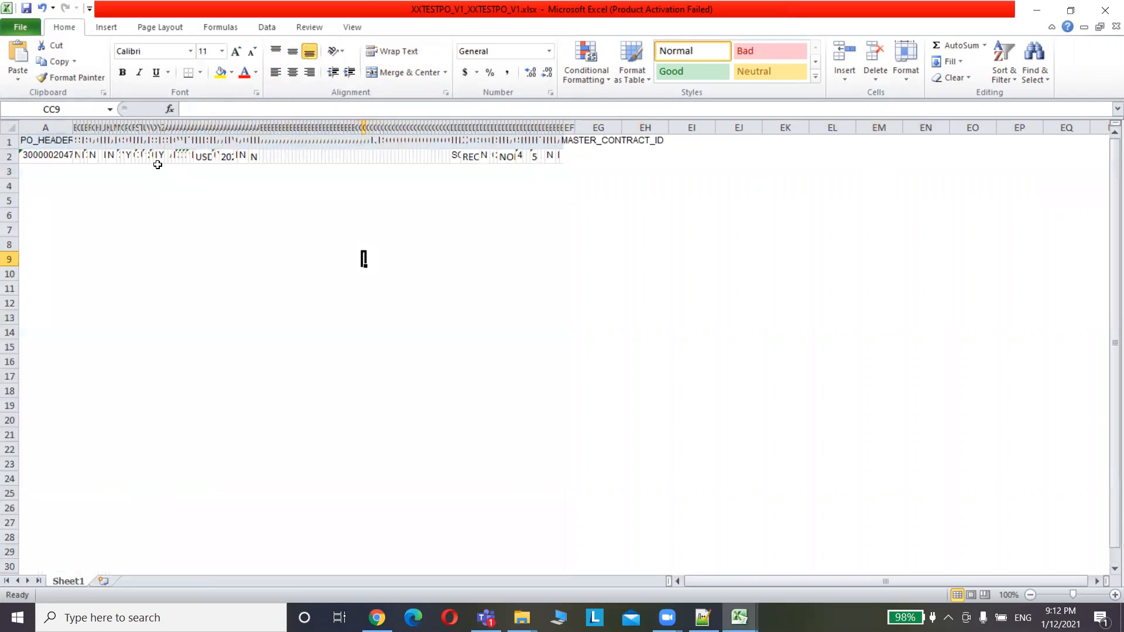
Autofit columns A, B and C to their PO_HEADER_ID, SIGNATURE_REQUIRED_FLAG and SERVICE_LEVEL headings
double_click(73, 122)
left_click(72, 124)
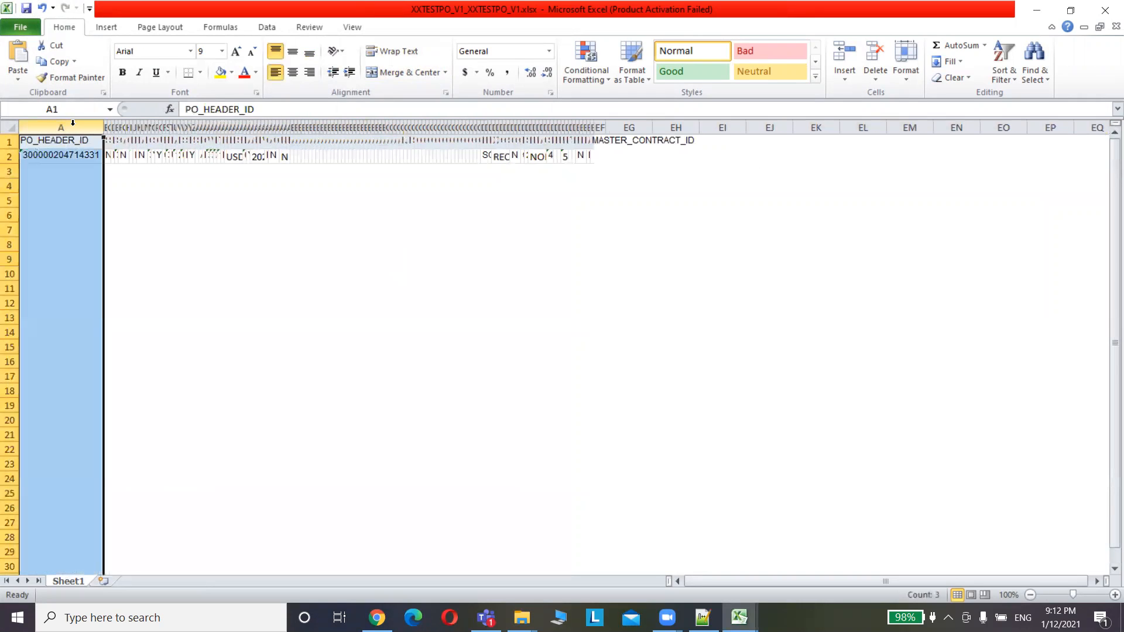
left_click(103, 127)
left_click(103, 127)
double_click(105, 127)
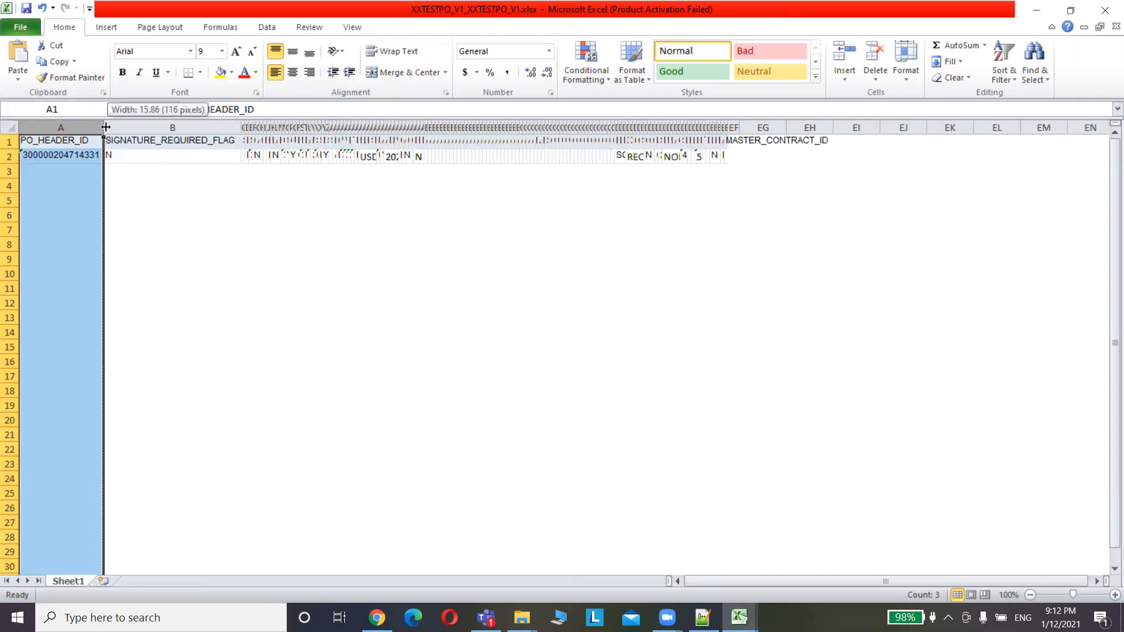
left_click(239, 126)
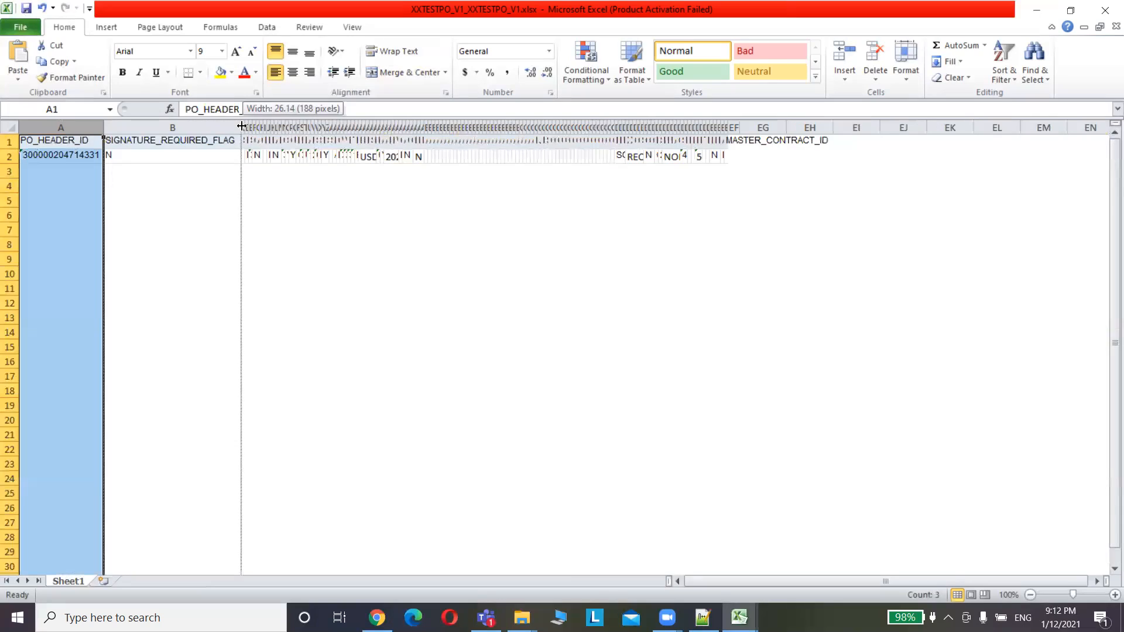
double_click(244, 128)
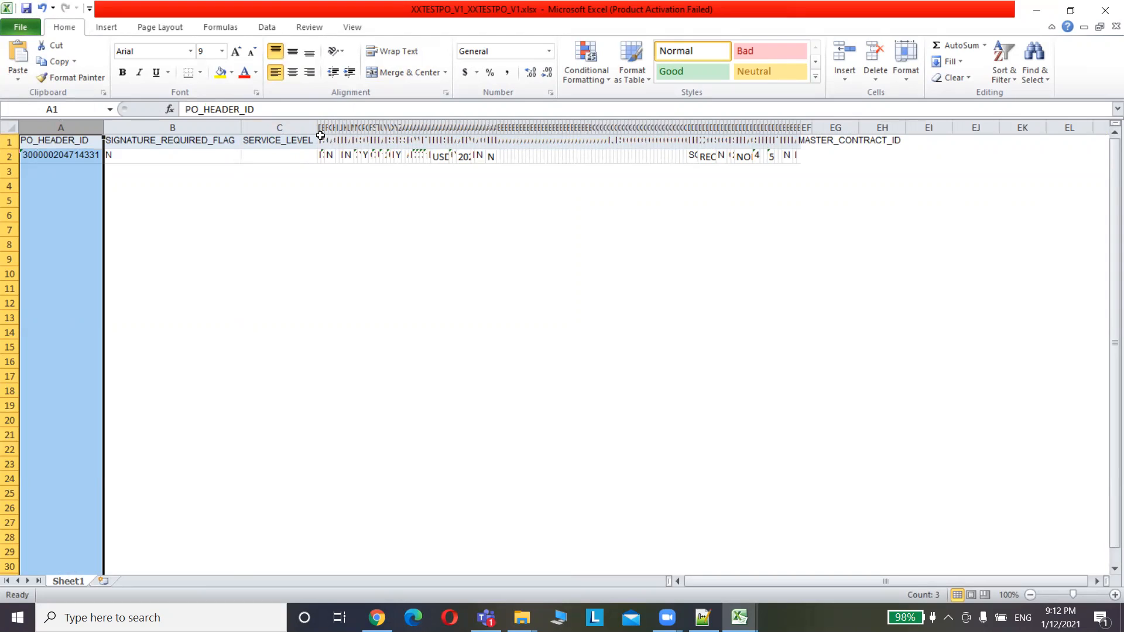
left_click(725, 520)
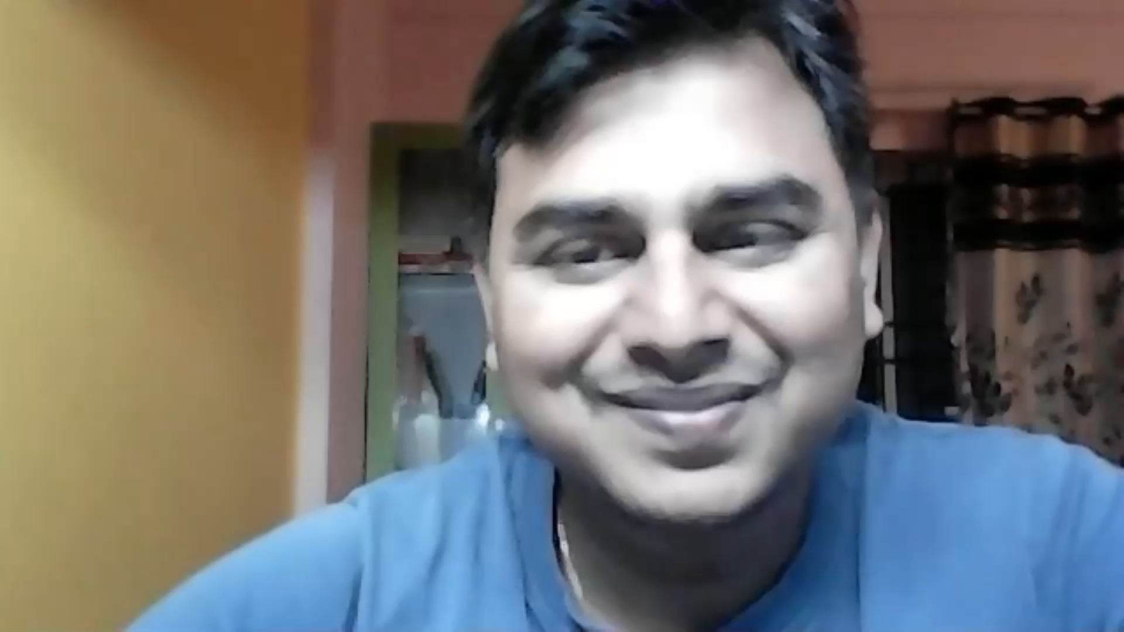